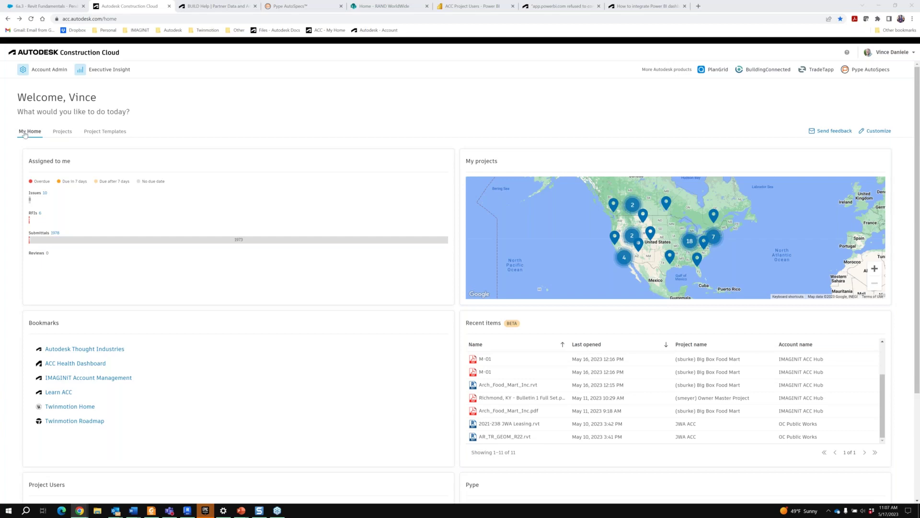
- Look over the project list and the project templates, dismissing the template introduction, and return to the My Home dashboard
click(56, 134)
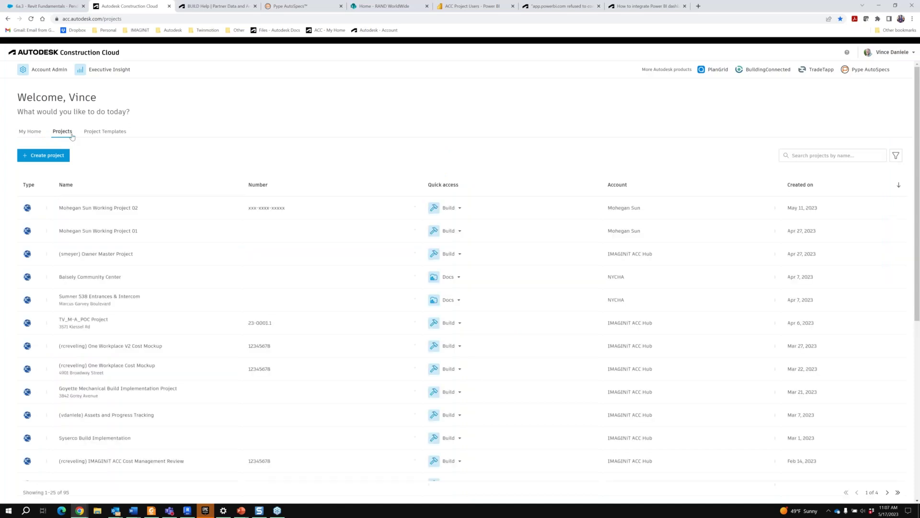
click(96, 133)
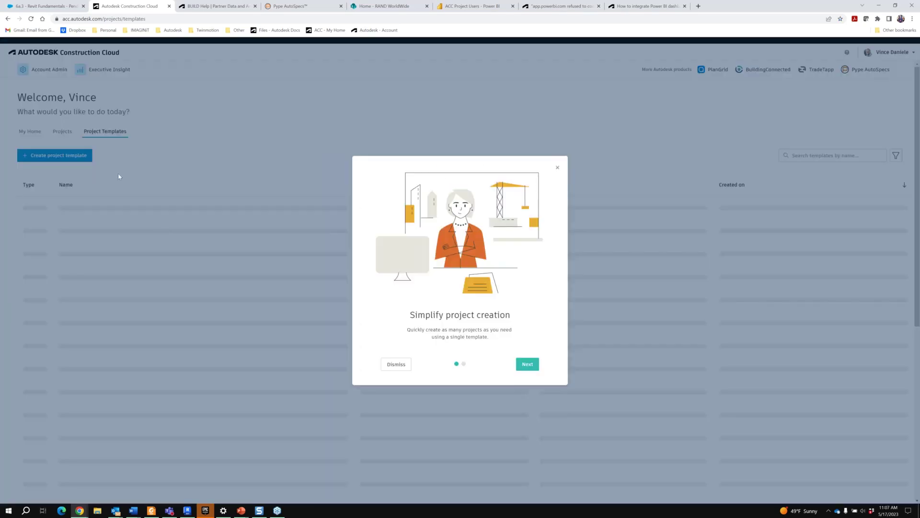
click(559, 169)
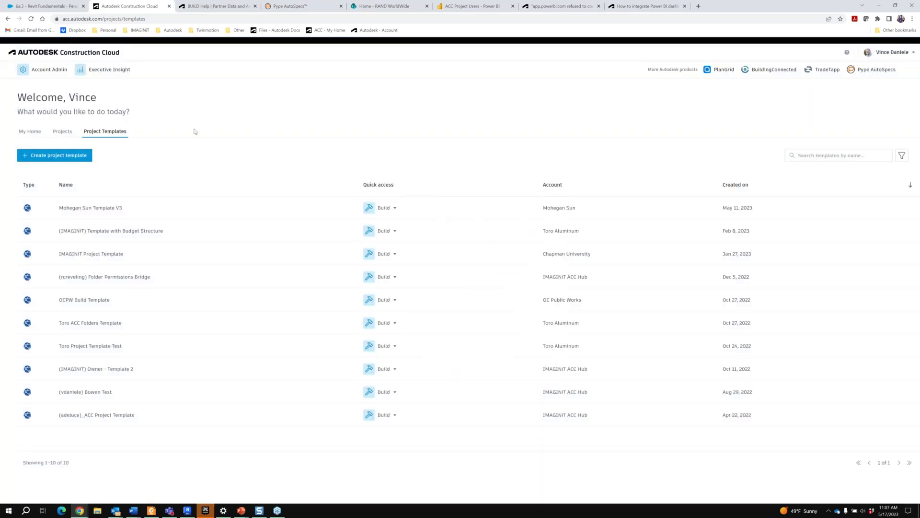
click(64, 133)
click(115, 135)
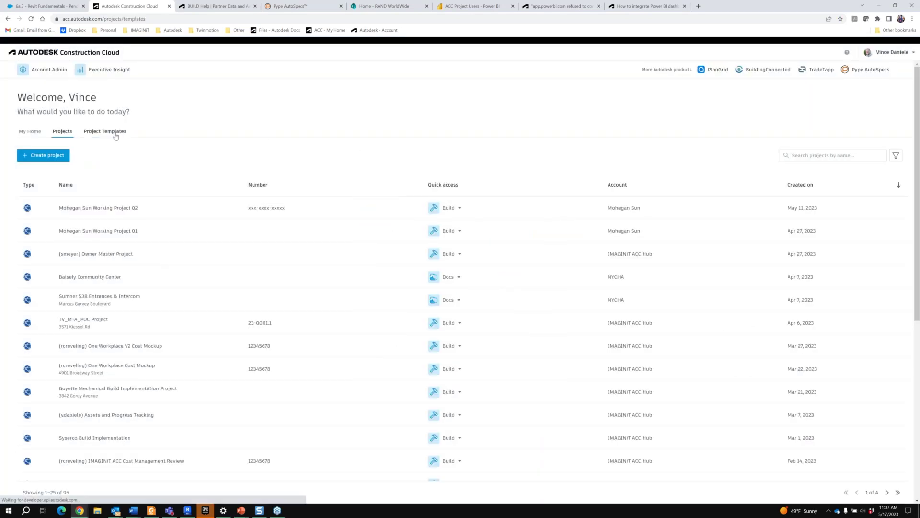
click(35, 132)
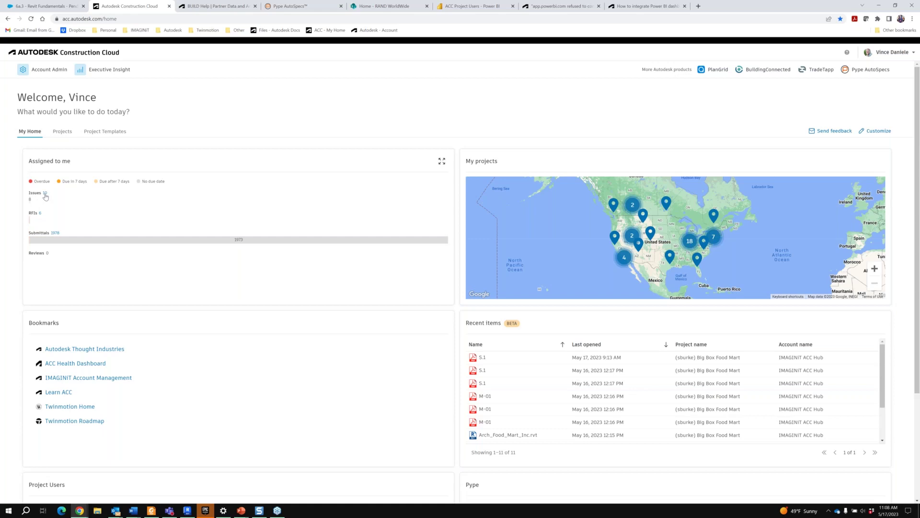
- View the issues assigned to me, open the Activity Log issue of the Big Box Food Mart project, and return to close the list
click(45, 194)
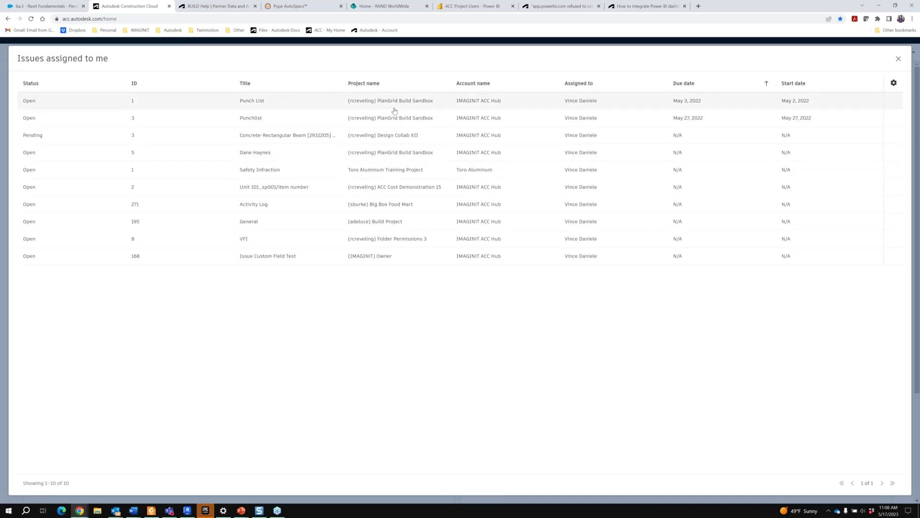
click(408, 212)
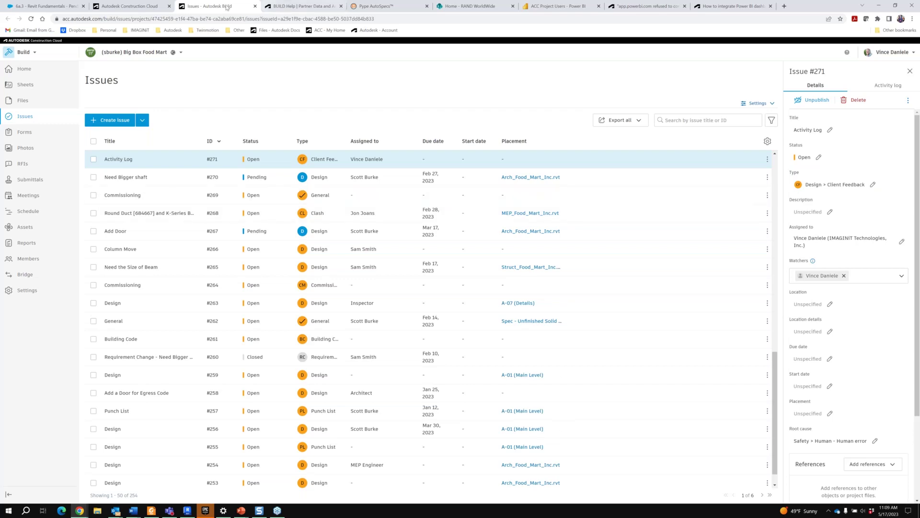
click(160, 11)
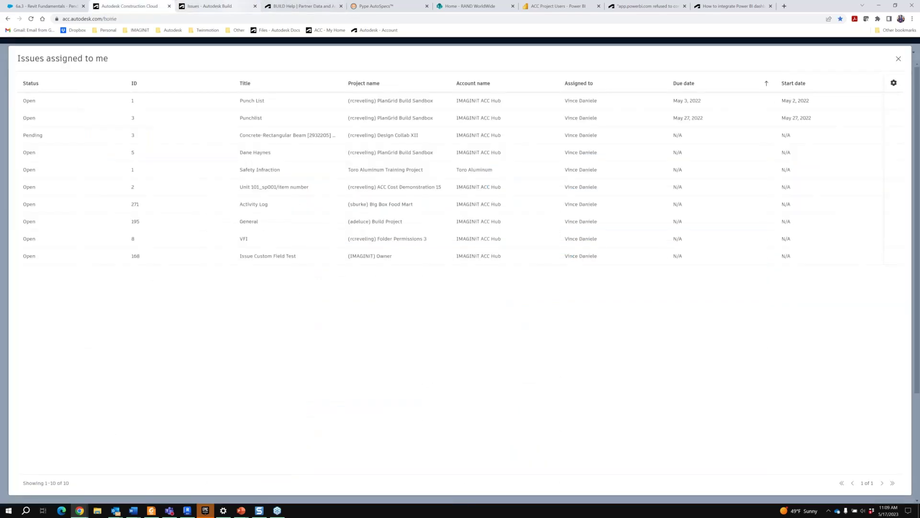
click(211, 6)
click(158, 10)
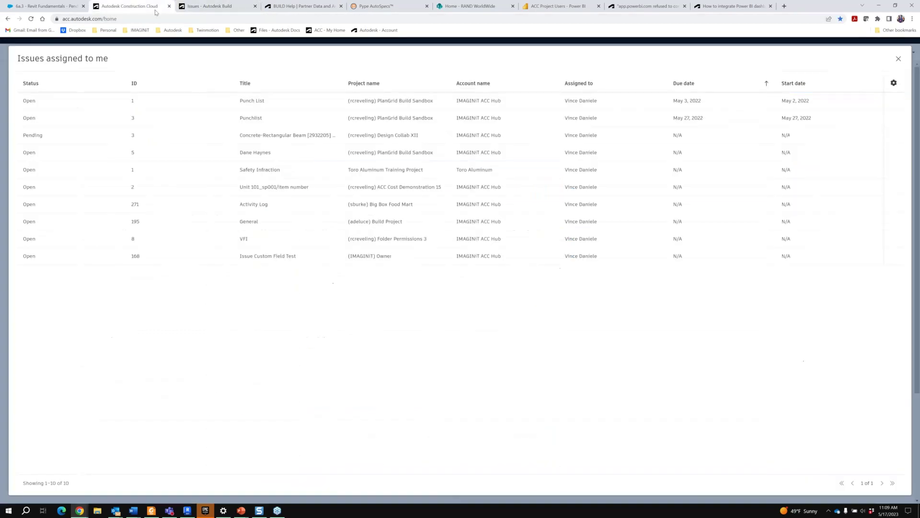
click(899, 59)
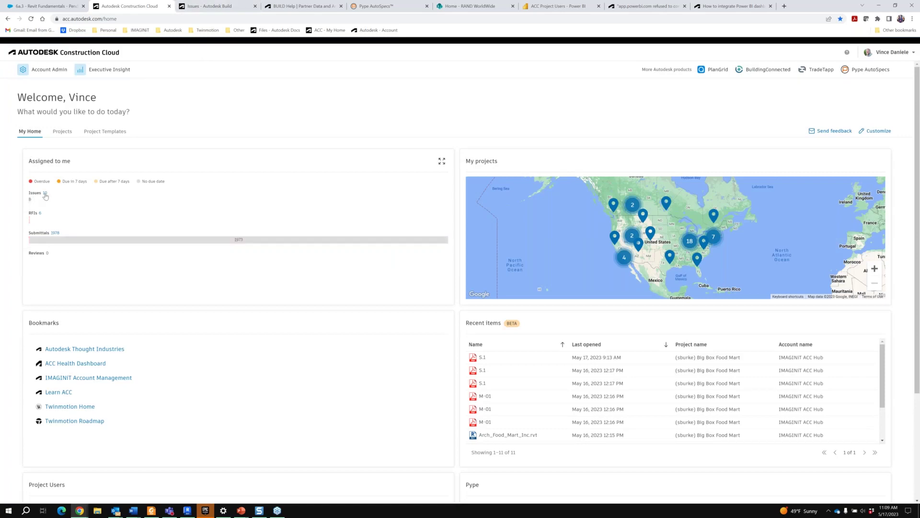
- Examine which columns can be displayed in the list of issues assigned to me
click(45, 193)
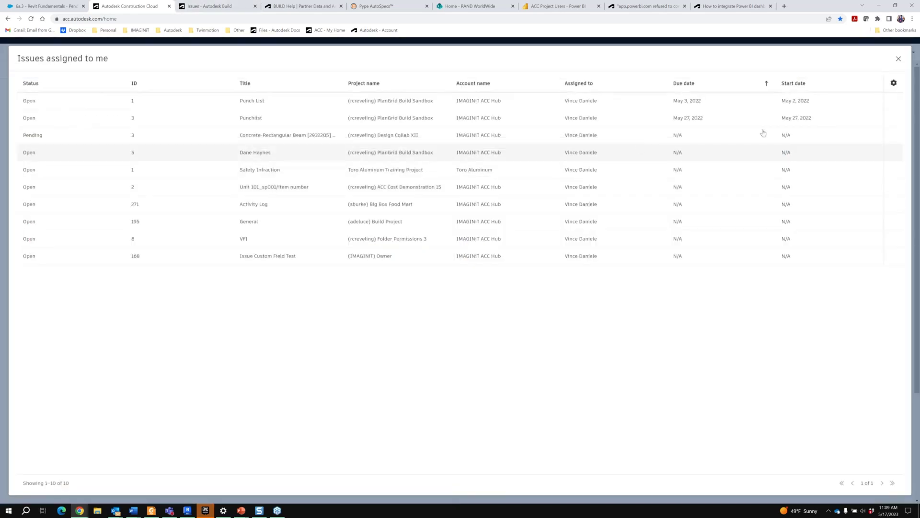
click(894, 84)
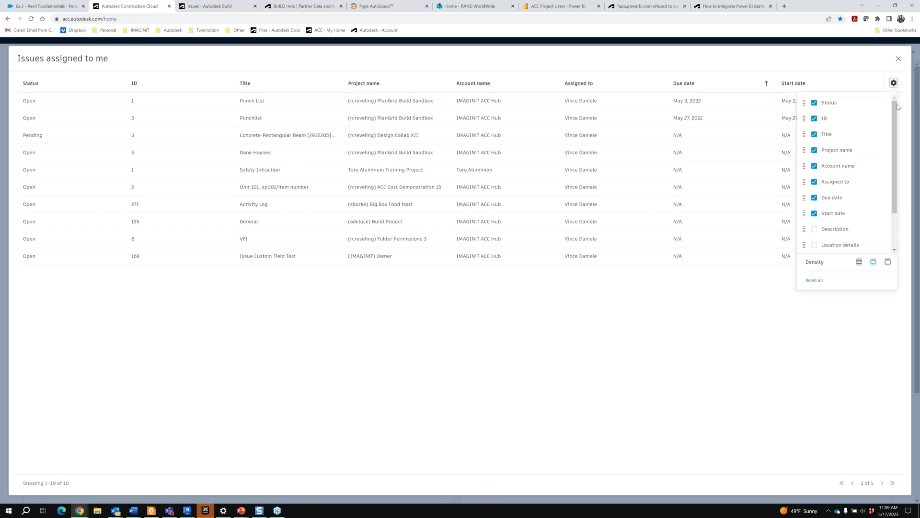
drag(895, 114, 895, 156)
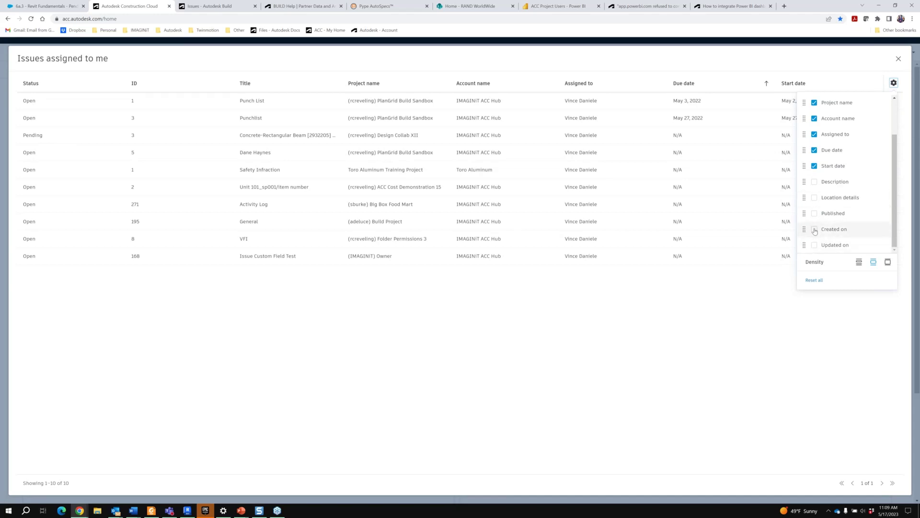
scroll(815, 231, up, 2)
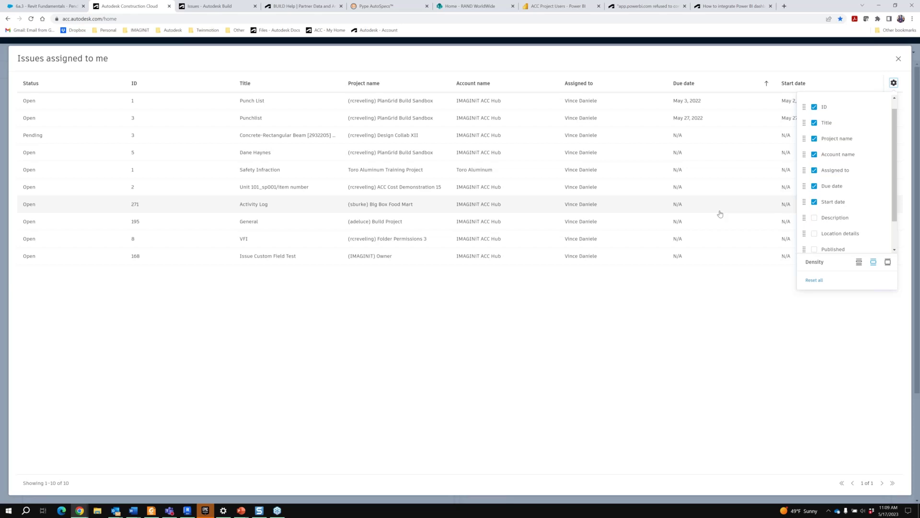
click(804, 326)
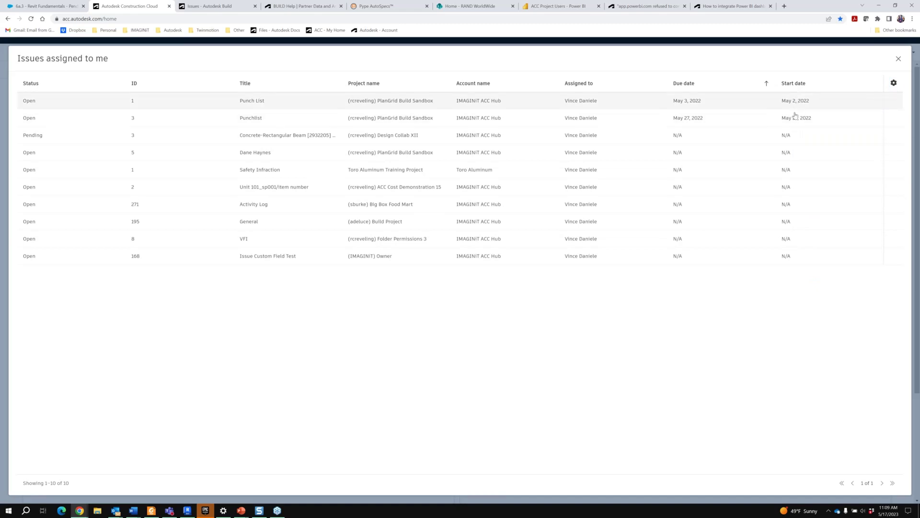
- Move the Start date column ahead of Due date in the assigned issues list and close the list
click(894, 83)
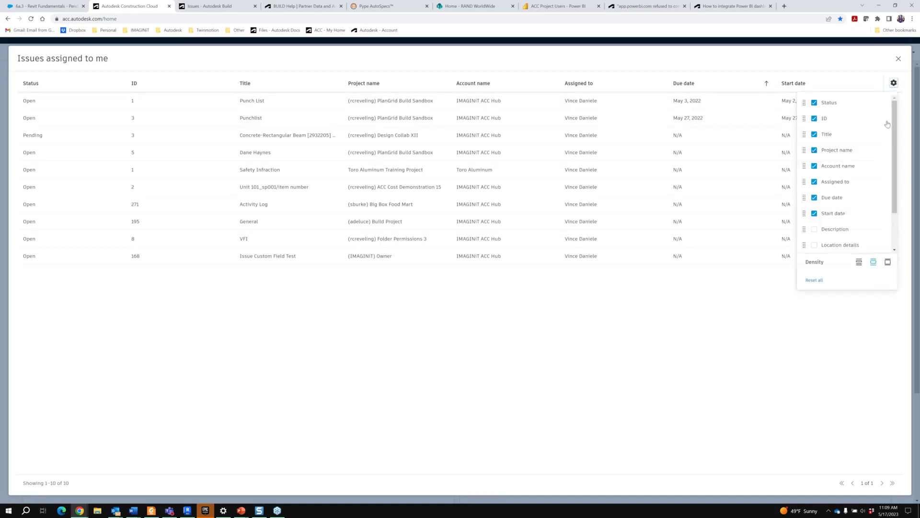
drag(805, 211, 805, 195)
click(792, 349)
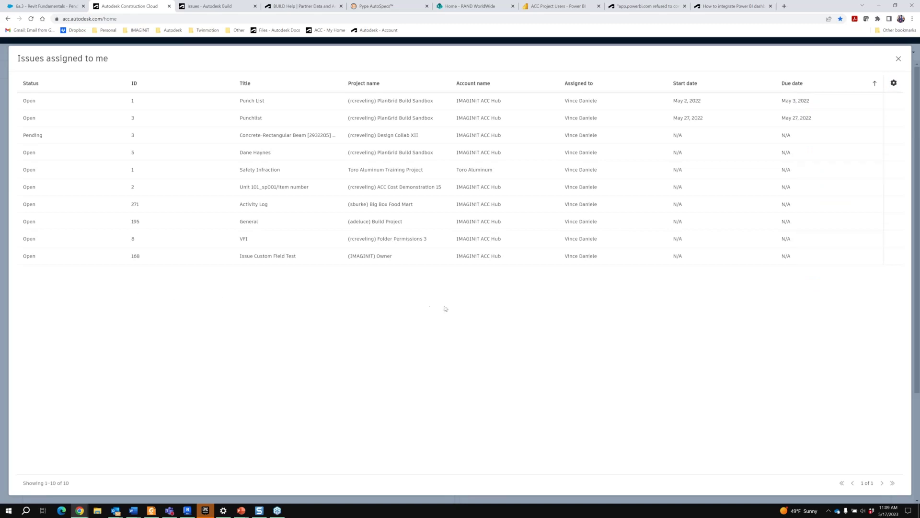
click(899, 60)
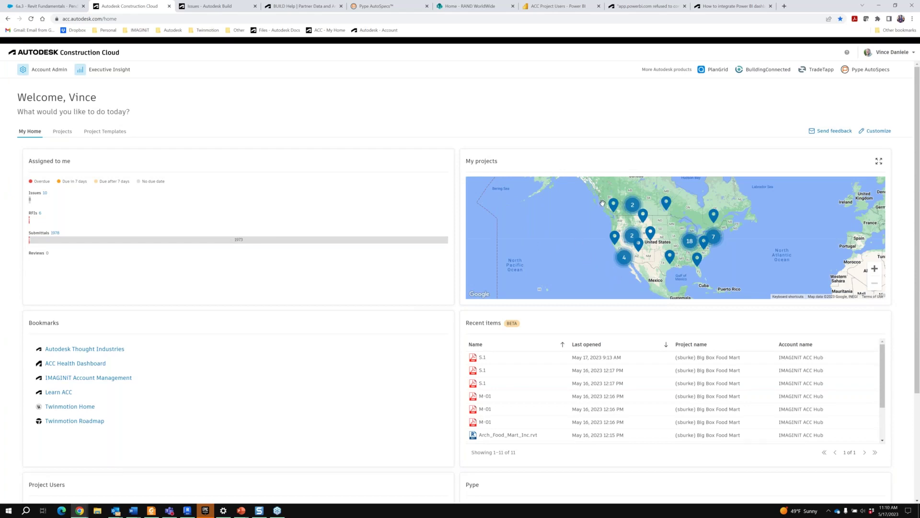
- Locate the LTU East Residence Hall project near Detroit on the My projects map and open its Docs files
scroll(692, 235, up, 3)
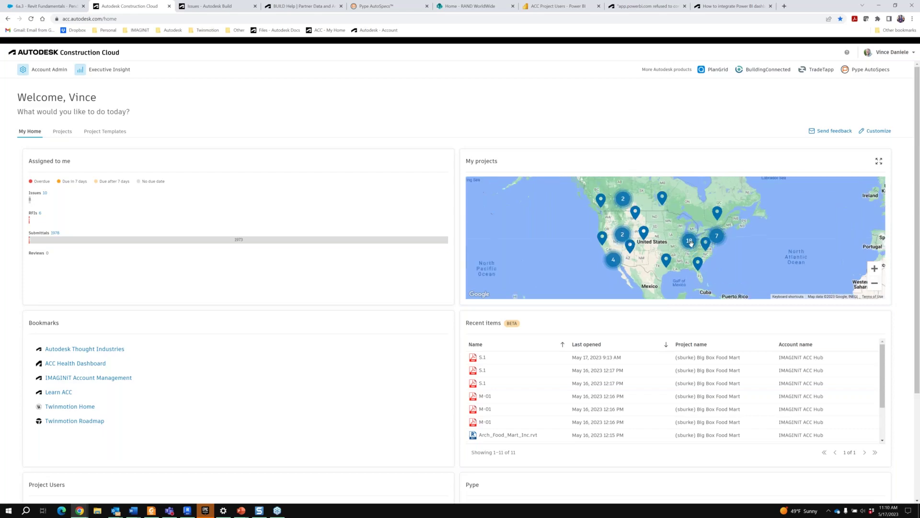
scroll(680, 235, up, 2)
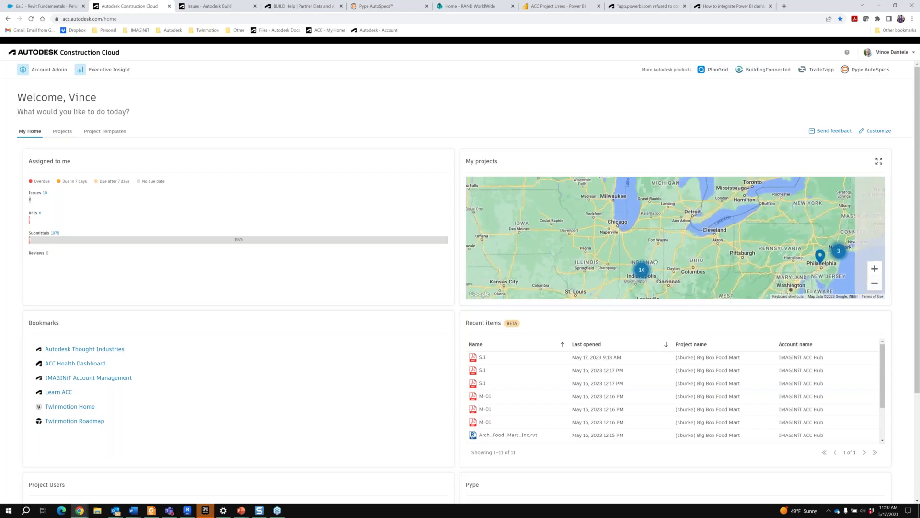
drag(664, 235, 602, 291)
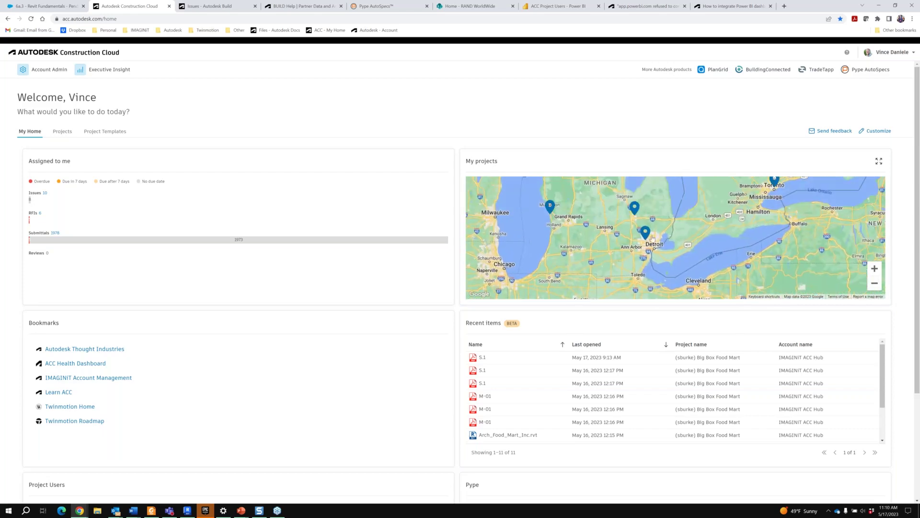
scroll(652, 238, up, 1)
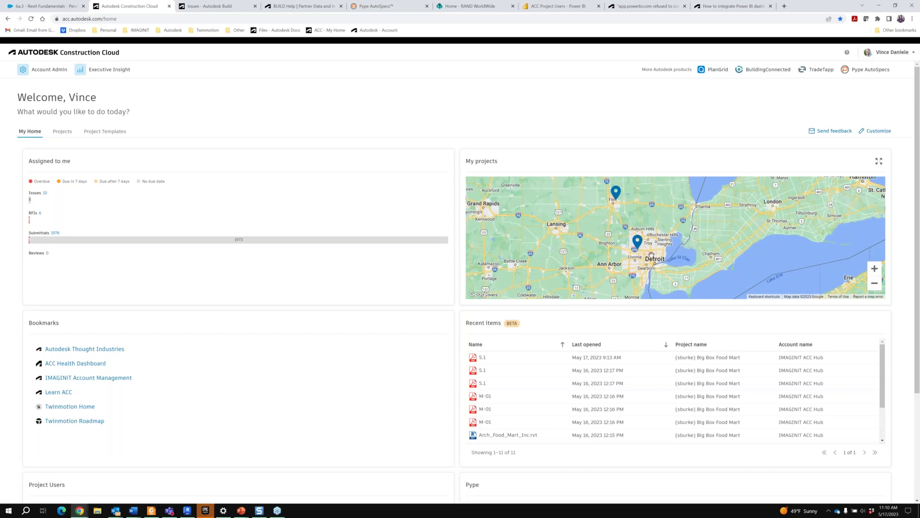
mouse_move(638, 245)
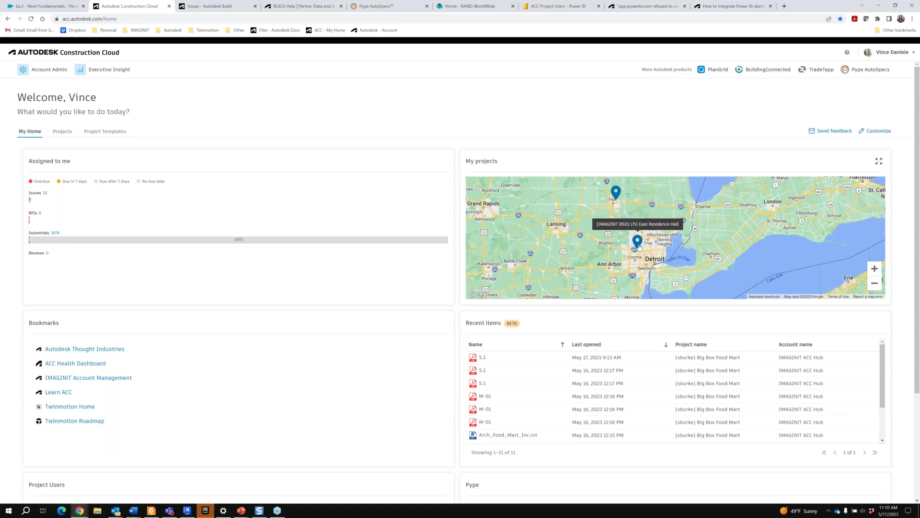
click(638, 245)
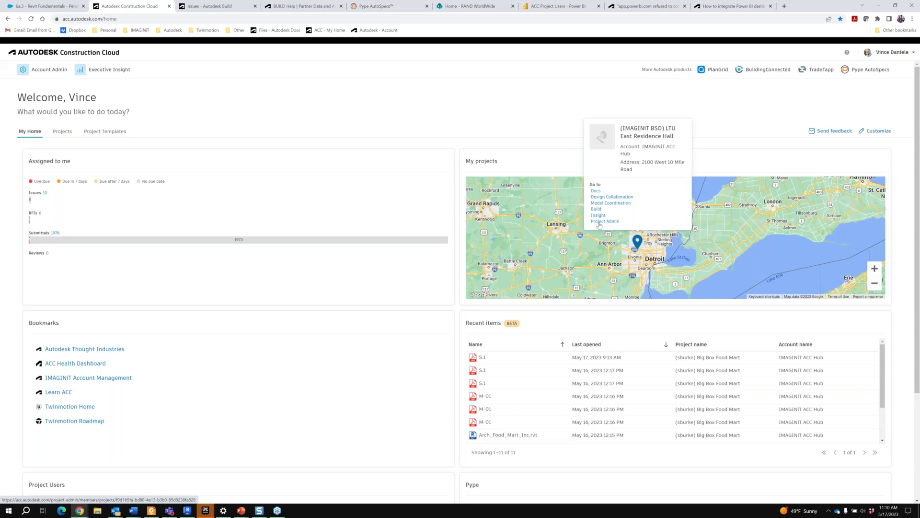
click(598, 192)
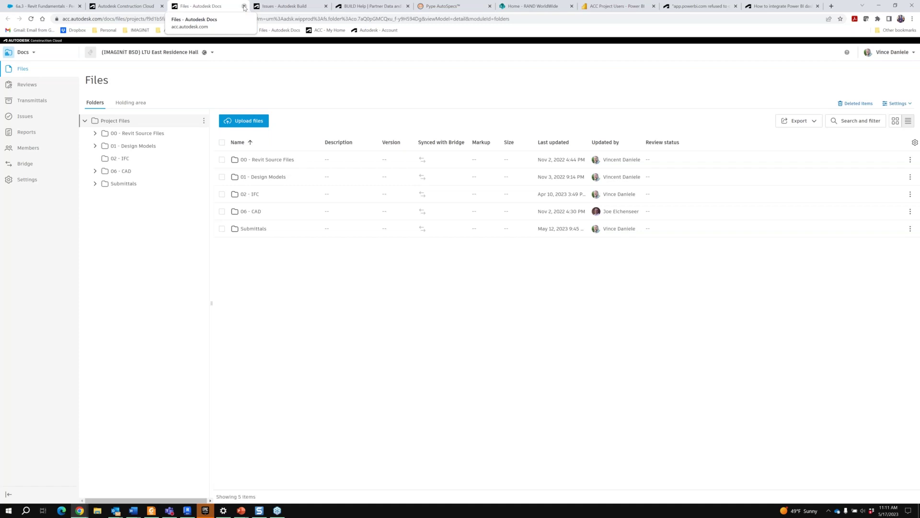
- Return to the home dashboard and close the browser tabs with the project issues and files
click(126, 6)
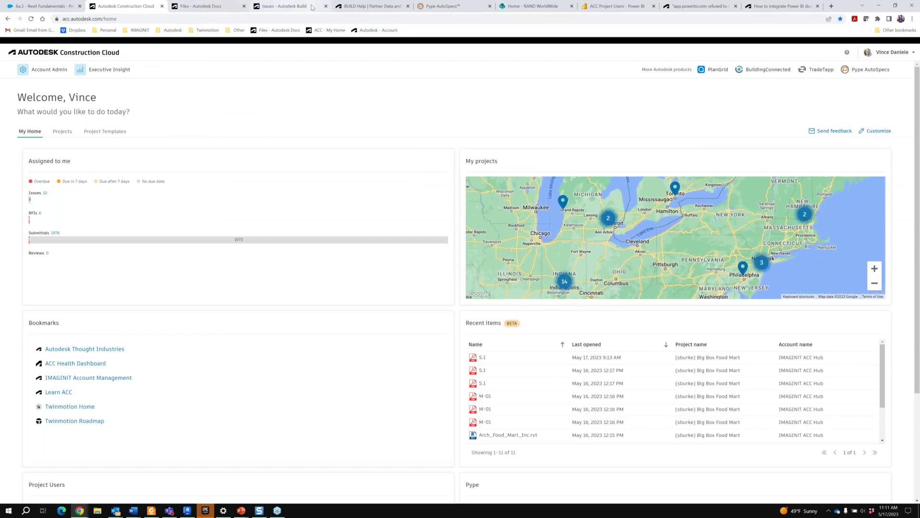
click(326, 6)
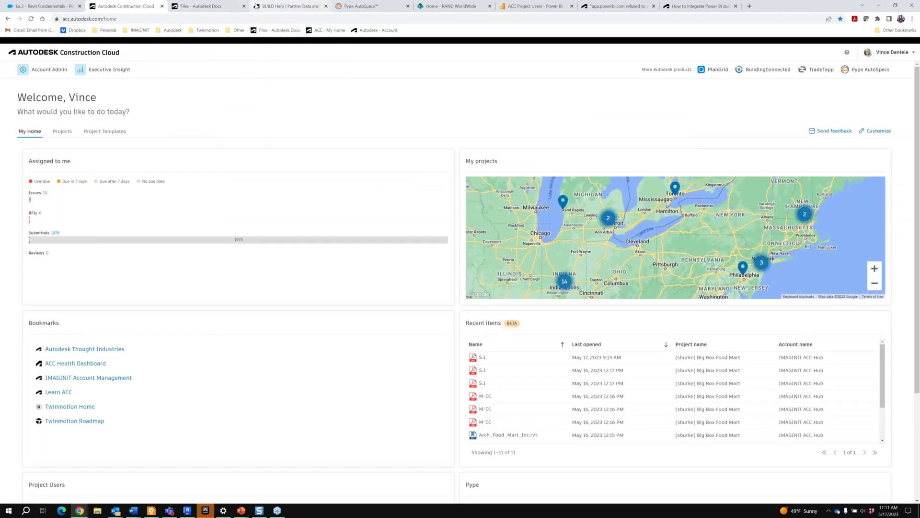
click(244, 7)
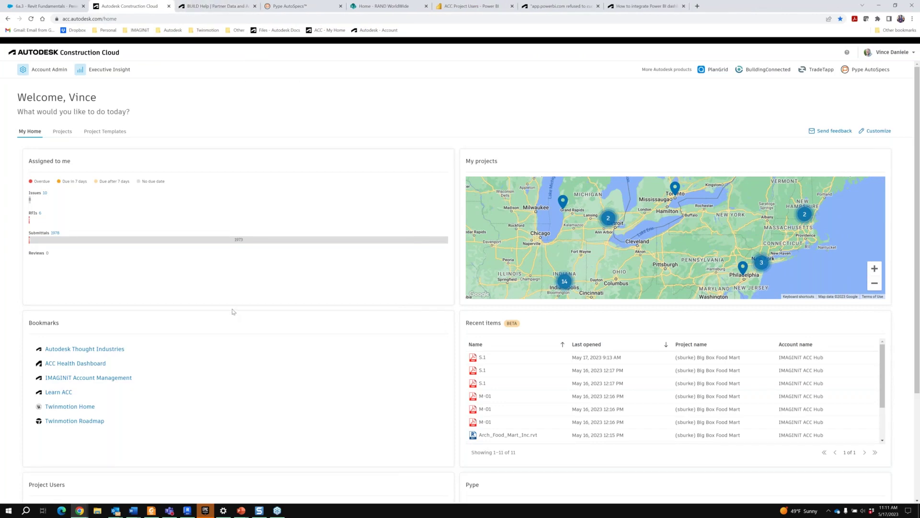
- Open the bookmarked ACC Health Dashboard, review the status of the cloud services, and close it
scroll(232, 312, down, 2)
scroll(93, 276, up, 1)
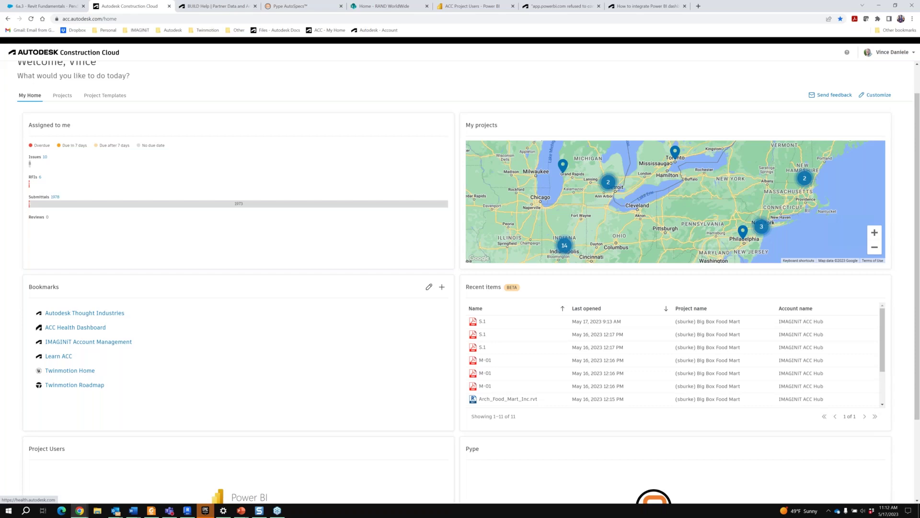
click(103, 330)
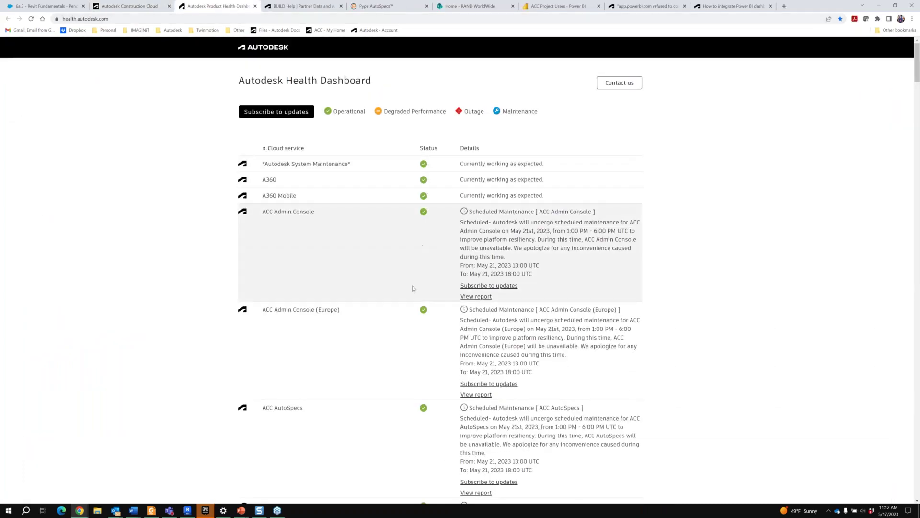
scroll(347, 269, down, 6)
scroll(347, 269, down, 2)
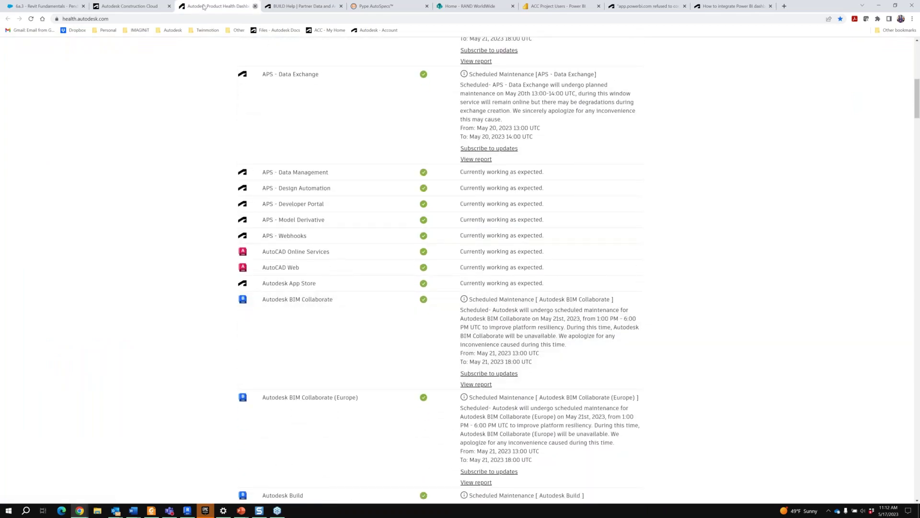
click(255, 7)
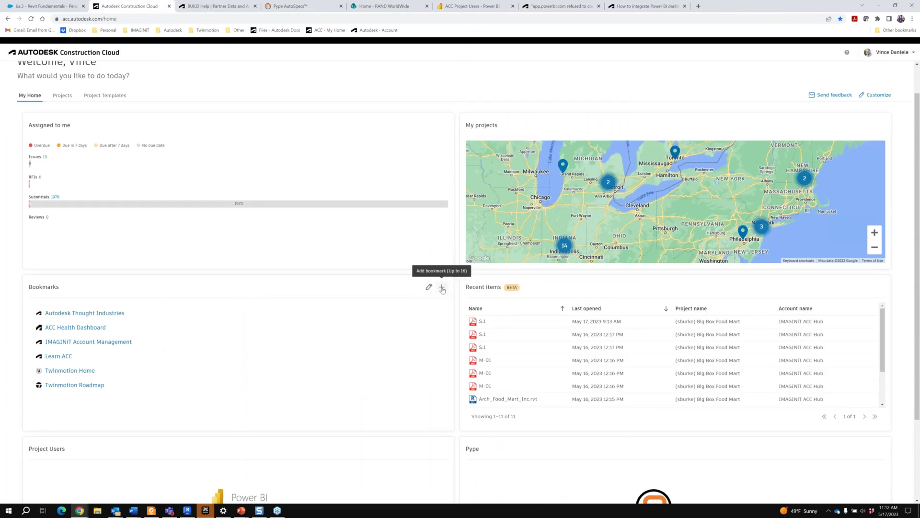
- Add a dashboard bookmark titled IMAGINiT that points to imaginit.com
click(442, 288)
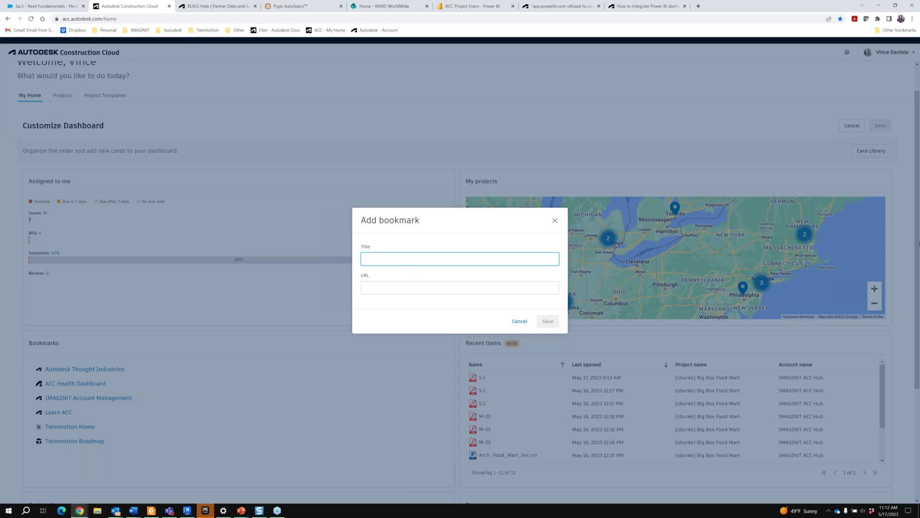
text(MAGINIT)
click(470, 291)
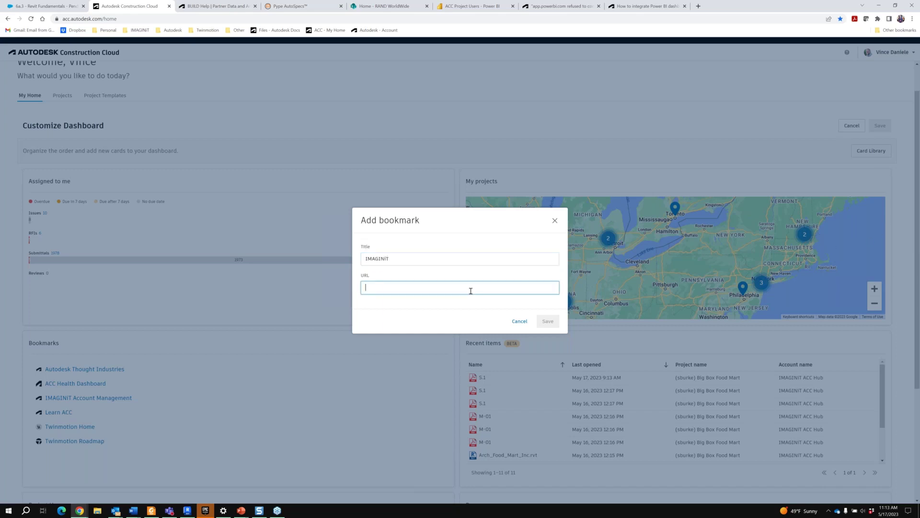
text(imaginit.com)
click(547, 320)
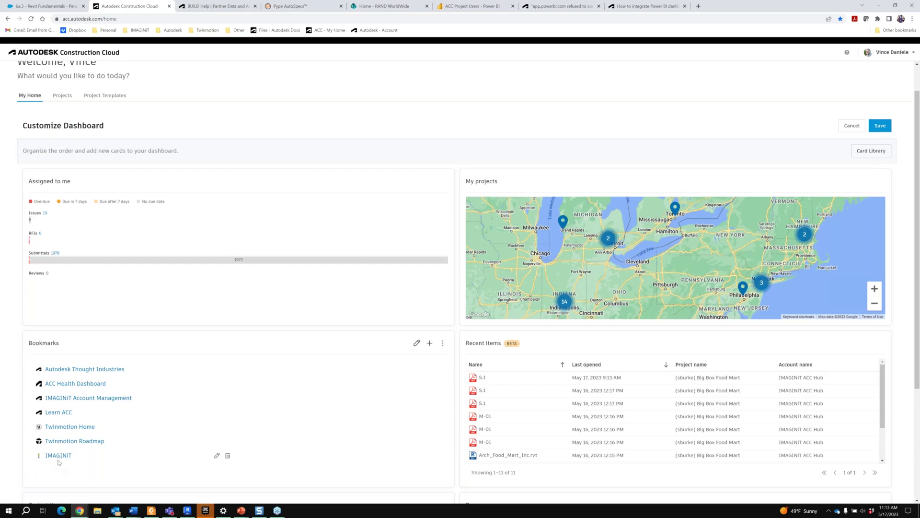
- Save the dashboard changes, view sheet S.1 of Big Box Food Mart from the recent items, and return to the home dashboard
click(876, 129)
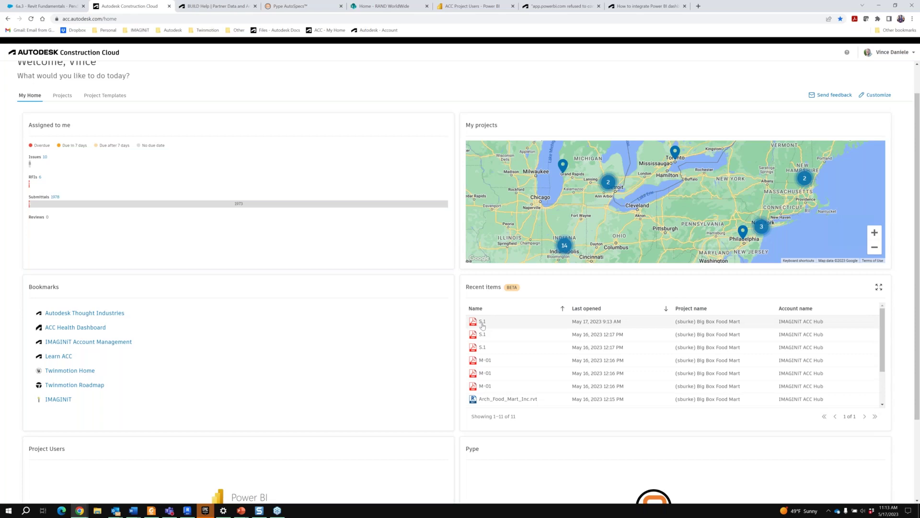
click(499, 391)
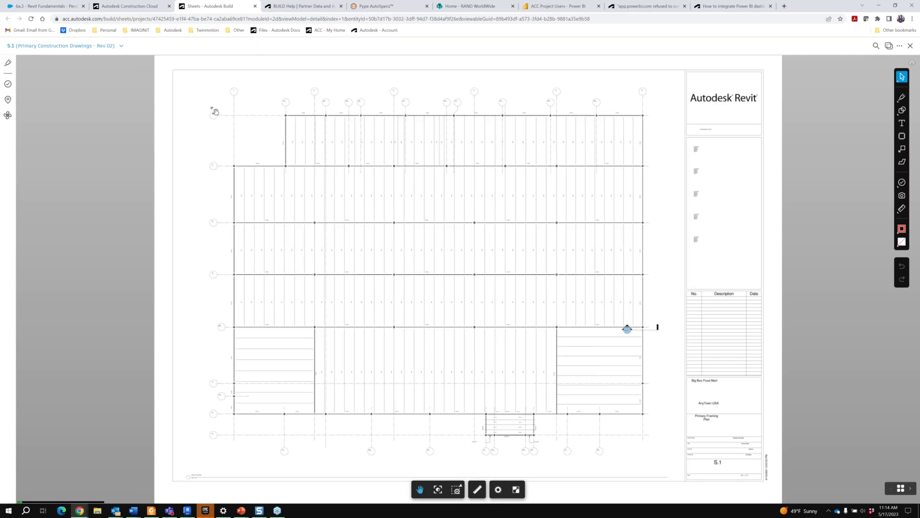
click(136, 6)
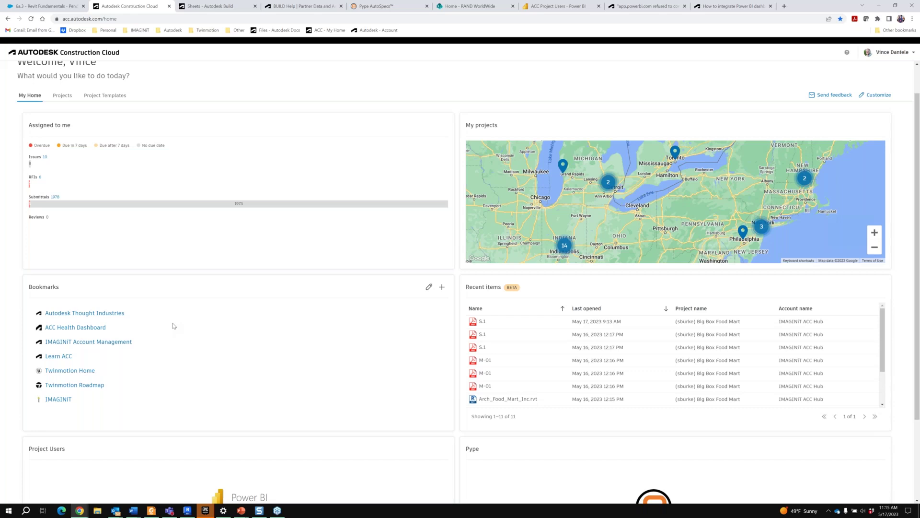
- Customize the card order by swapping Assigned to me with Bookmarks, trying Recent Items in the first spot and moving it back beside Assigned to me
click(879, 96)
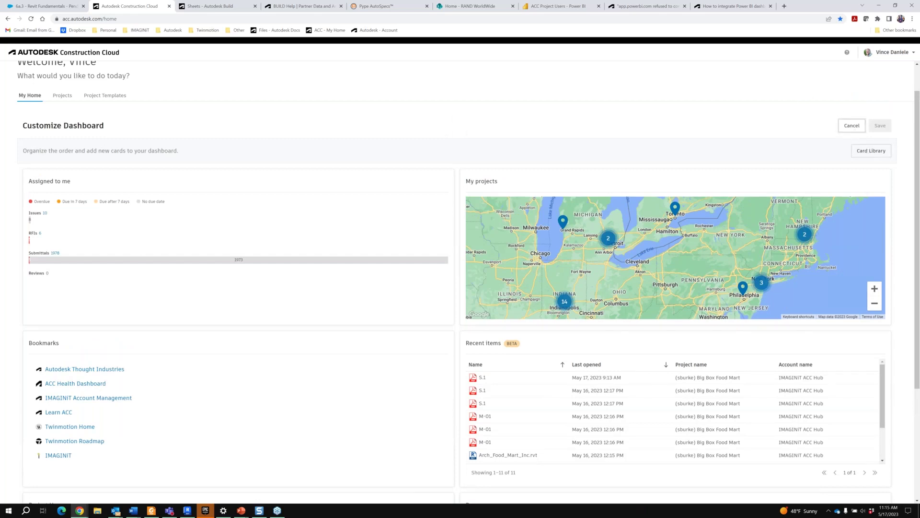
click(851, 126)
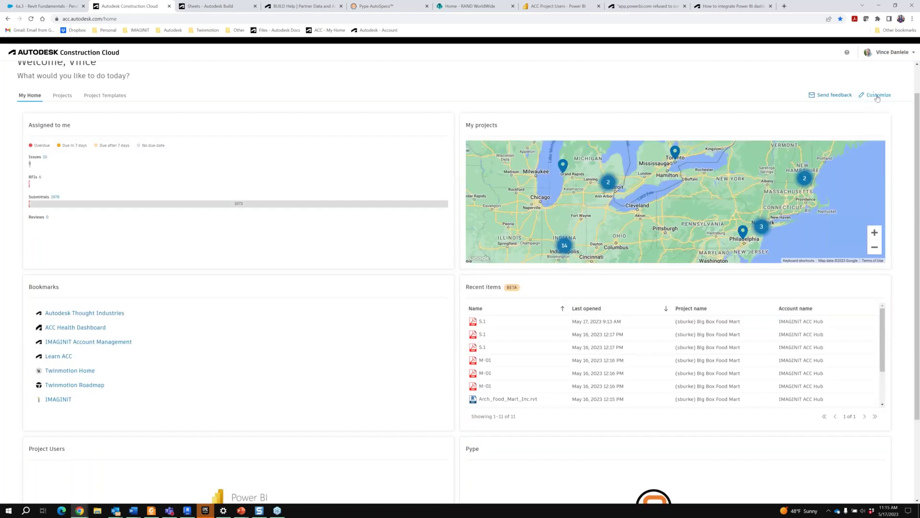
click(877, 96)
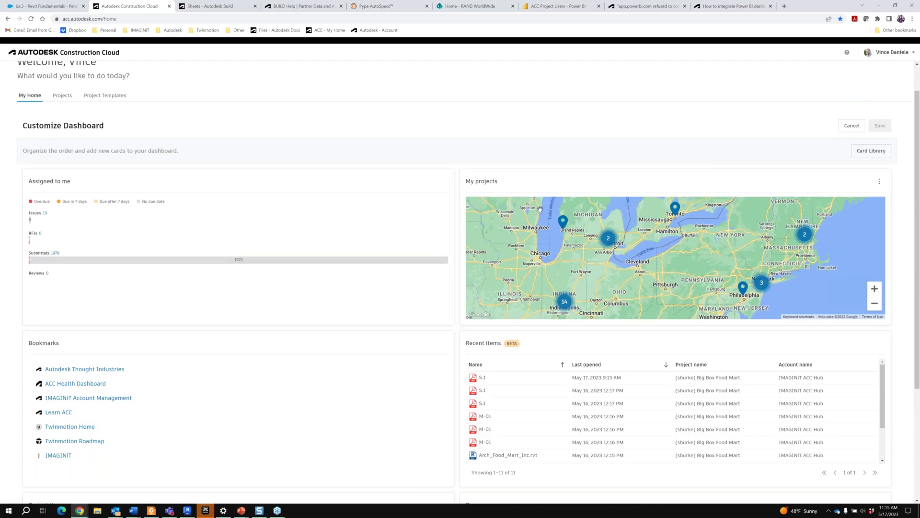
scroll(397, 307, down, 3)
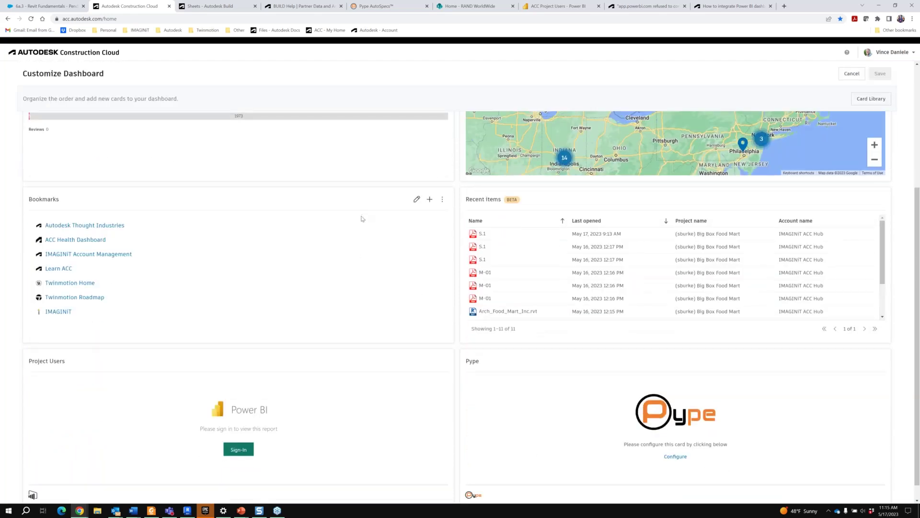
scroll(354, 260, up, 3)
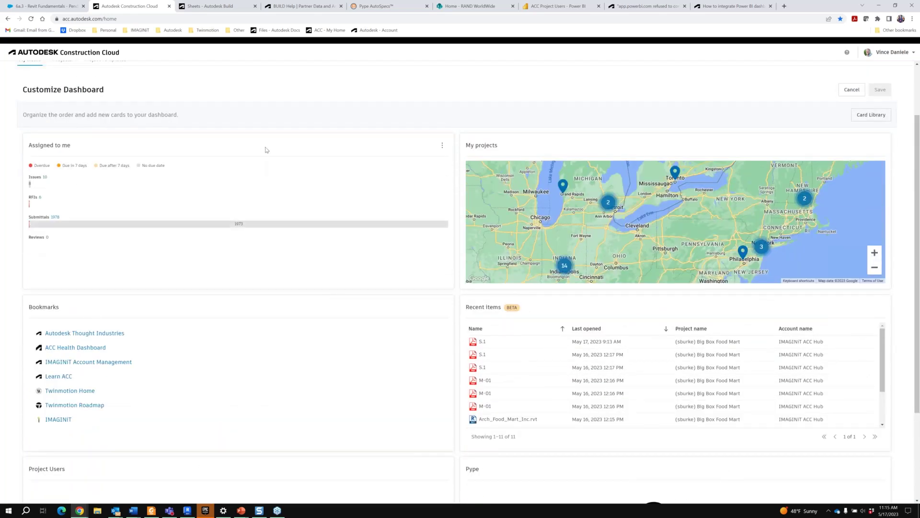
drag(265, 147, 261, 353)
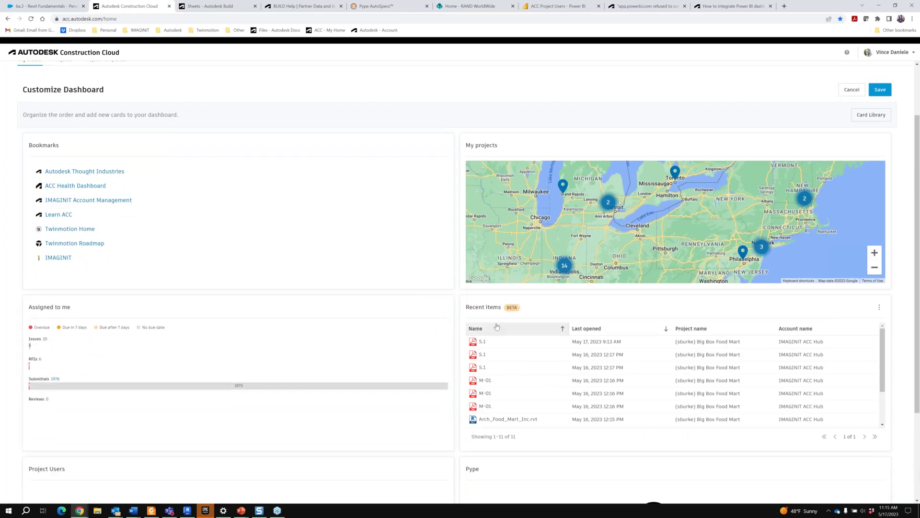
drag(569, 312, 196, 144)
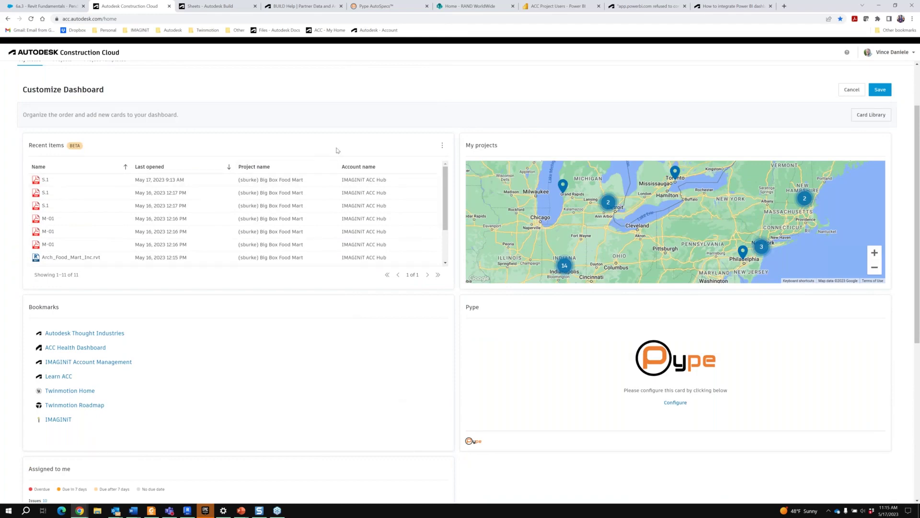
drag(339, 150, 716, 345)
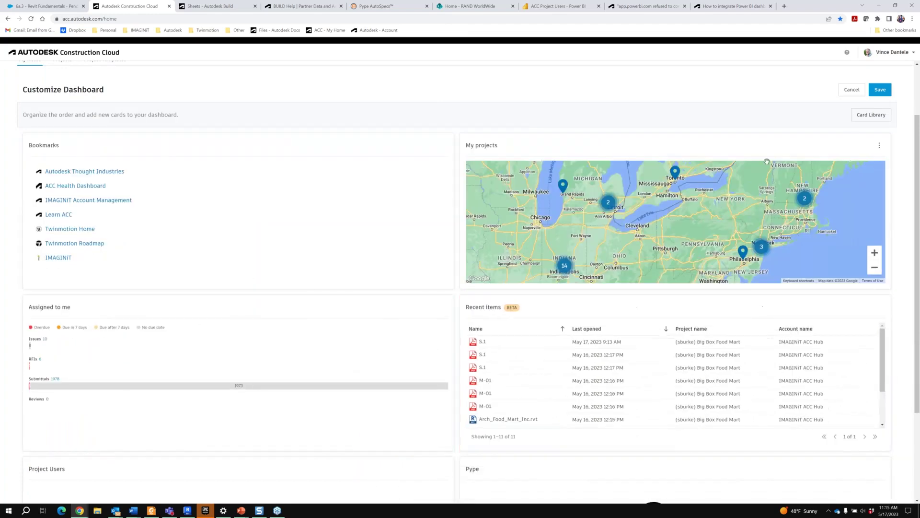
- Browse the partner integration cards in the Card Library as far as Power BI and Pype, and close the library
click(878, 116)
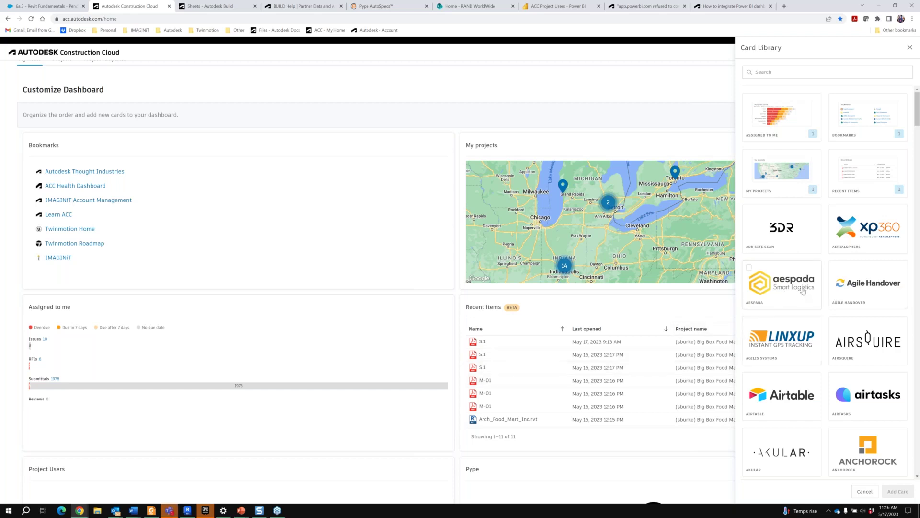
scroll(804, 298, down, 5)
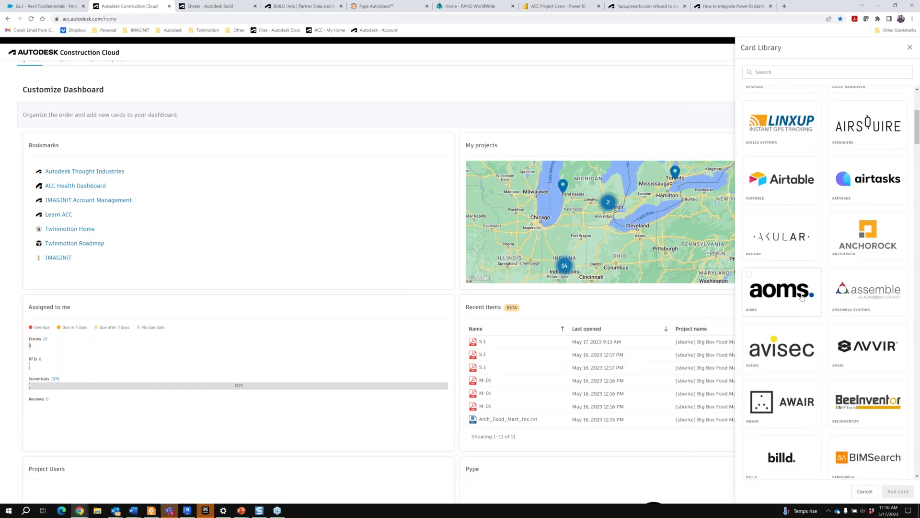
scroll(801, 298, down, 5)
scroll(802, 294, down, 4)
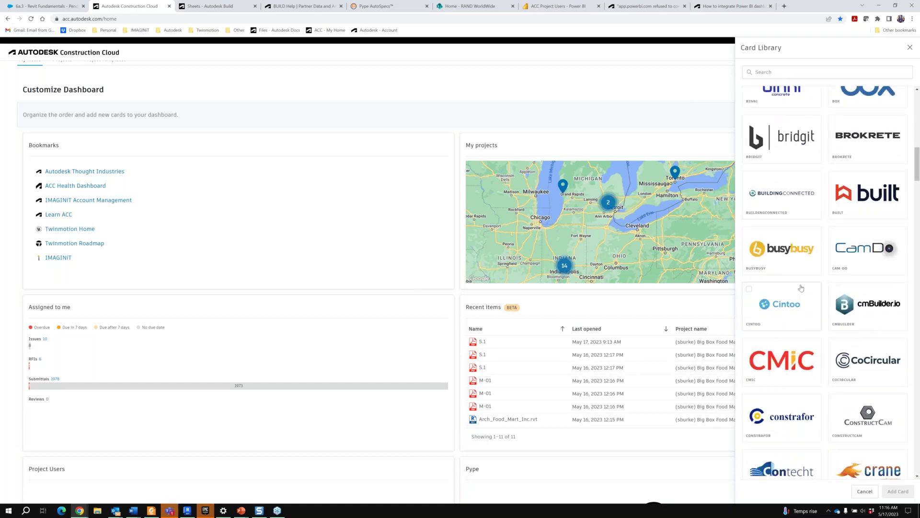
scroll(799, 274, down, 1)
scroll(800, 274, down, 2)
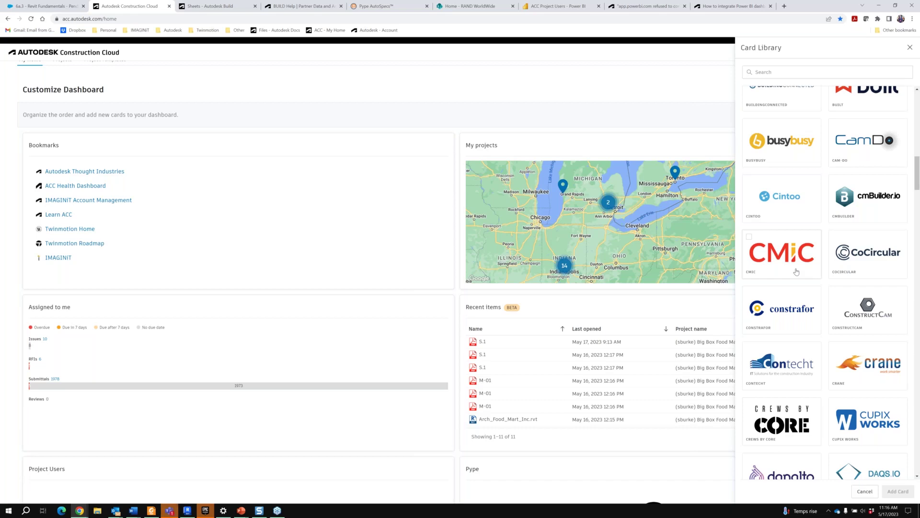
scroll(796, 270, down, 9)
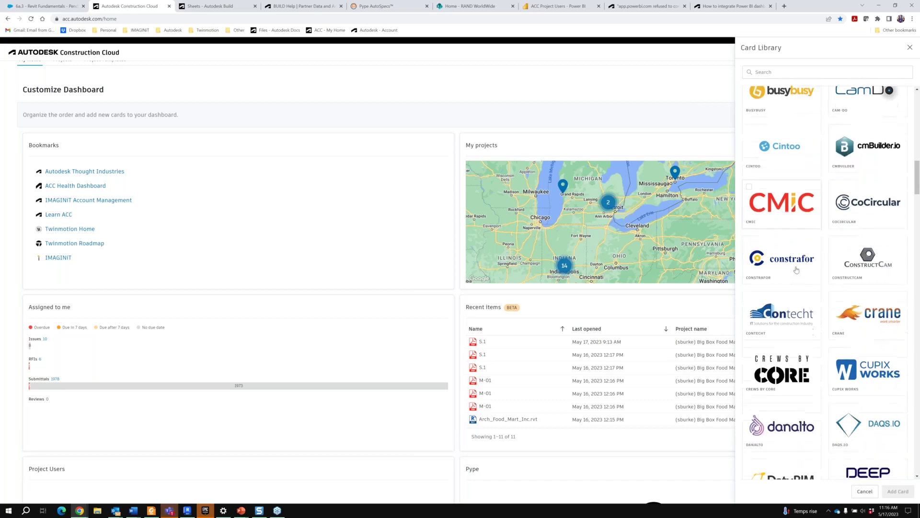
scroll(796, 270, down, 9)
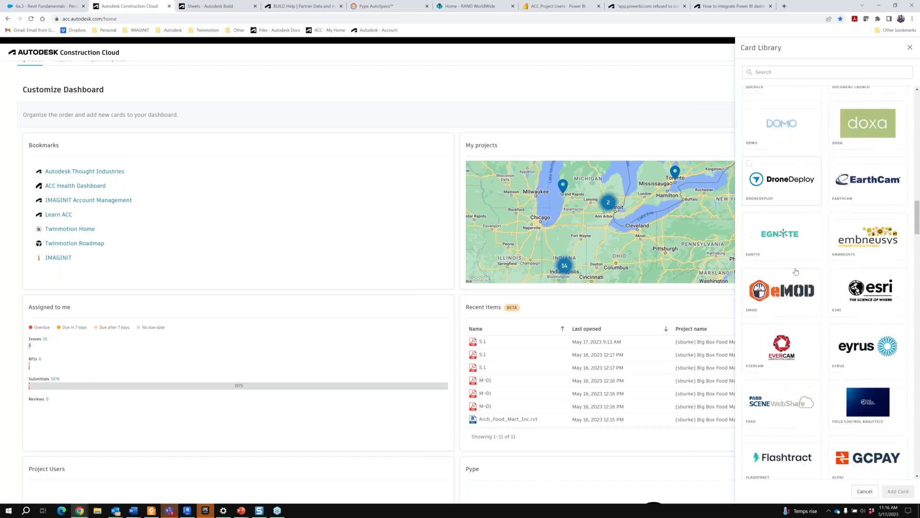
scroll(796, 272, down, 9)
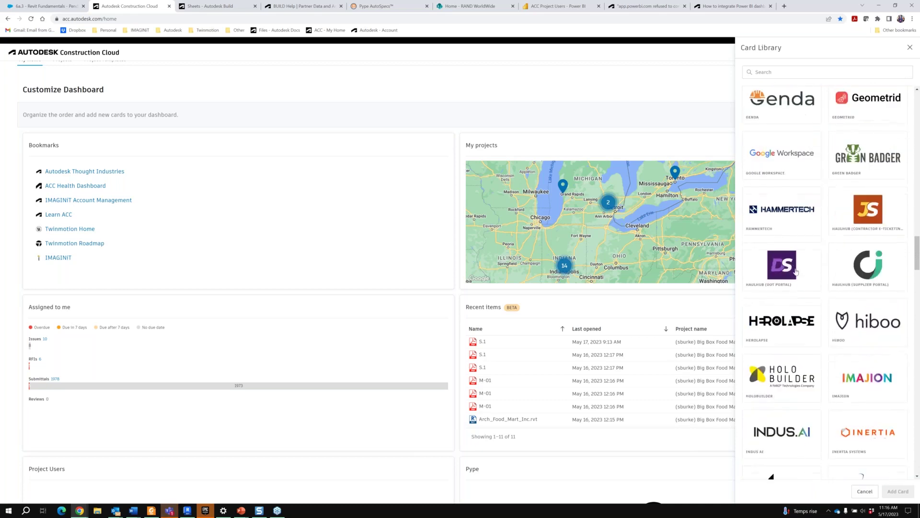
scroll(796, 273, down, 10)
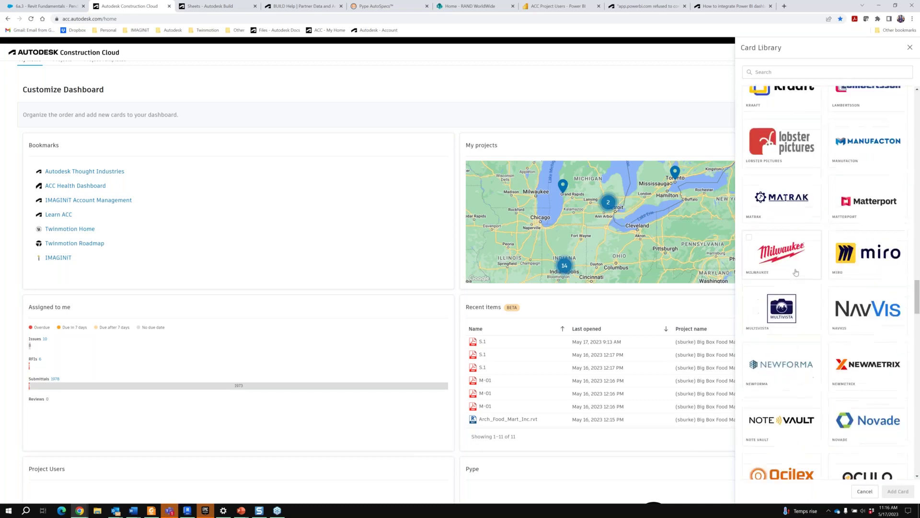
scroll(796, 273, down, 1)
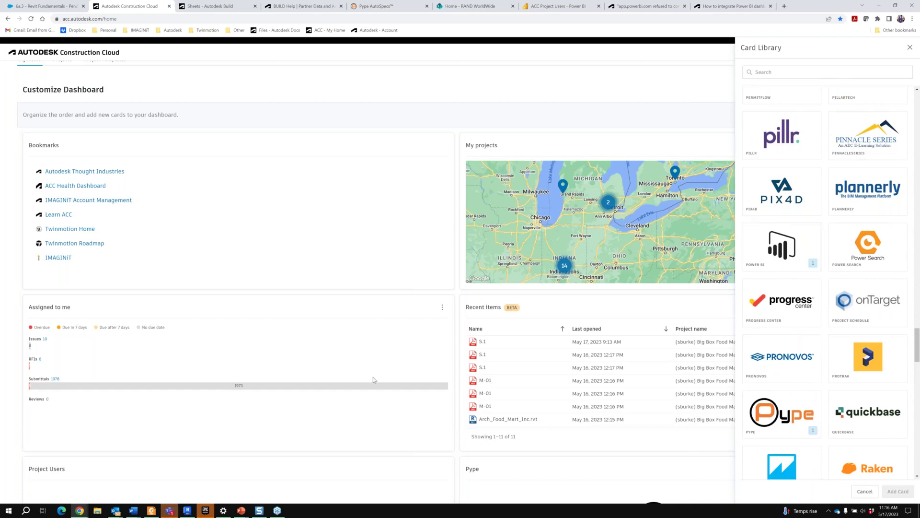
click(910, 47)
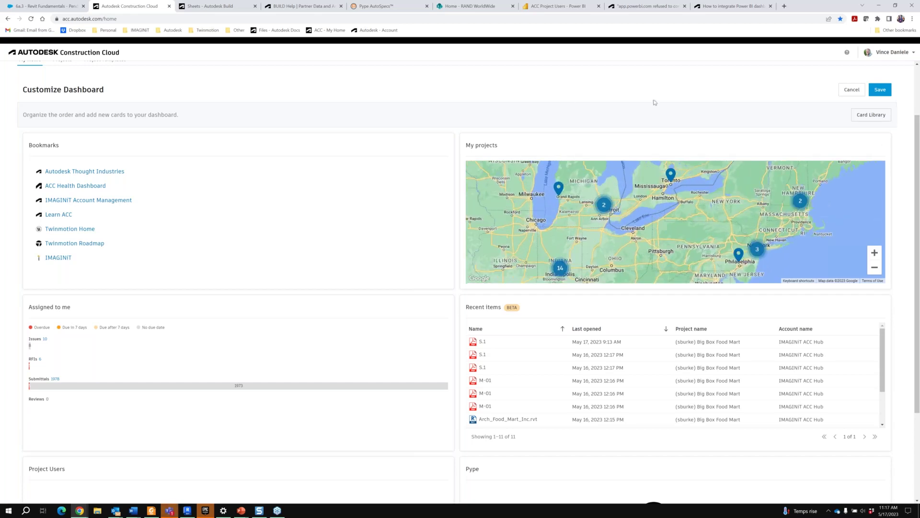
- Save the rearranged dashboard and sign in to Power BI on the Project Users card
click(880, 90)
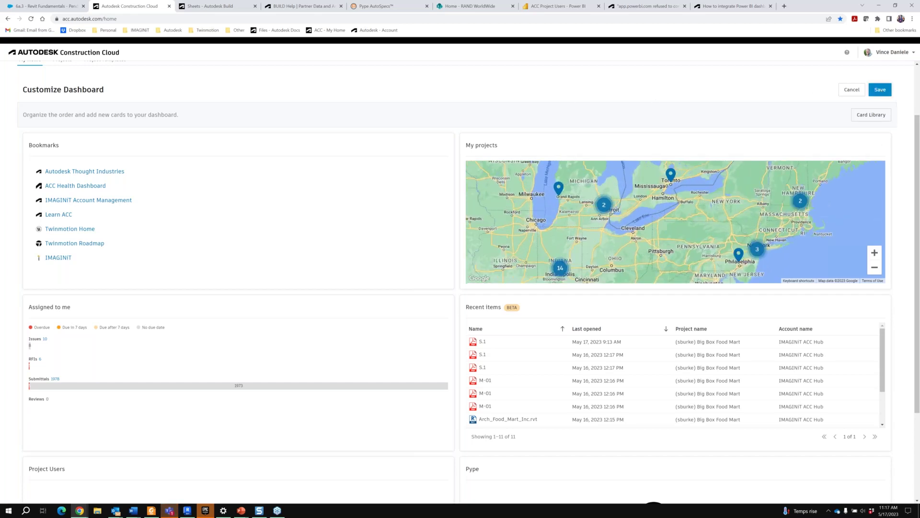
scroll(392, 264, down, 2)
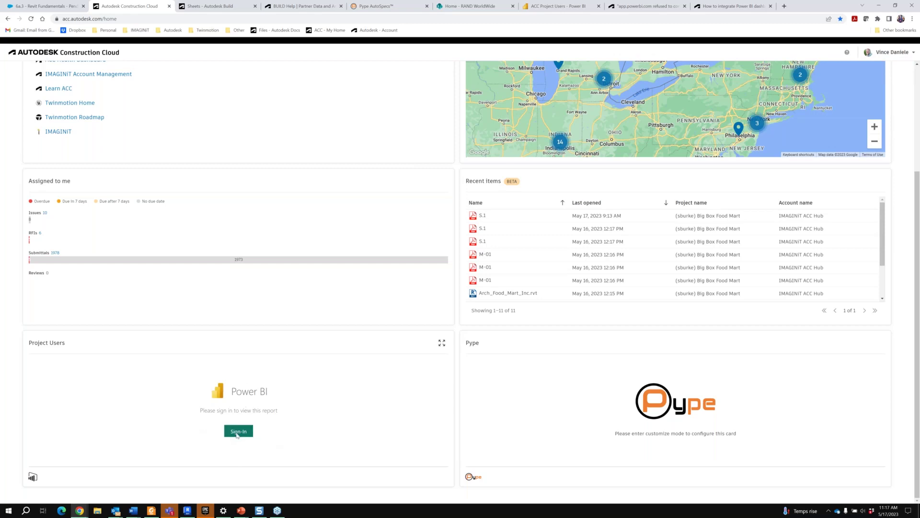
click(237, 433)
click(232, 434)
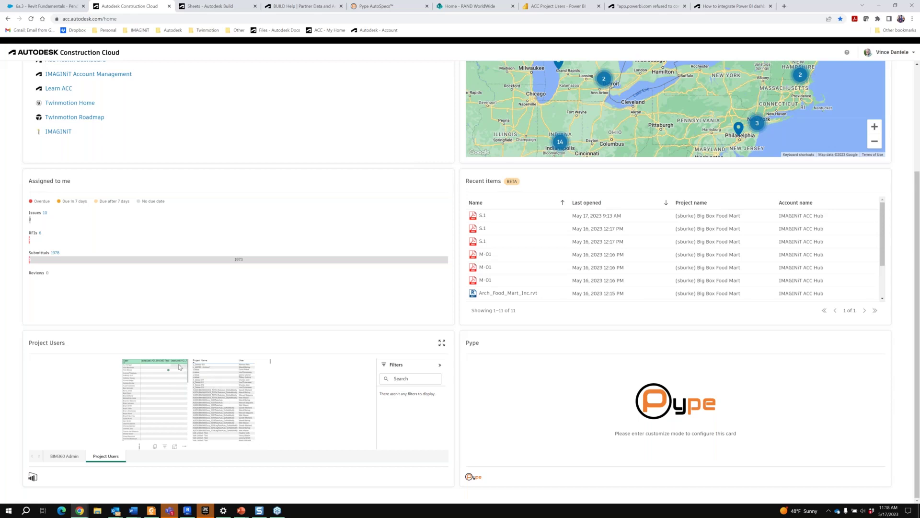
- Enlarge the Project Users report, find the account owner near the end of the user list, and filter the project table to that user
click(441, 345)
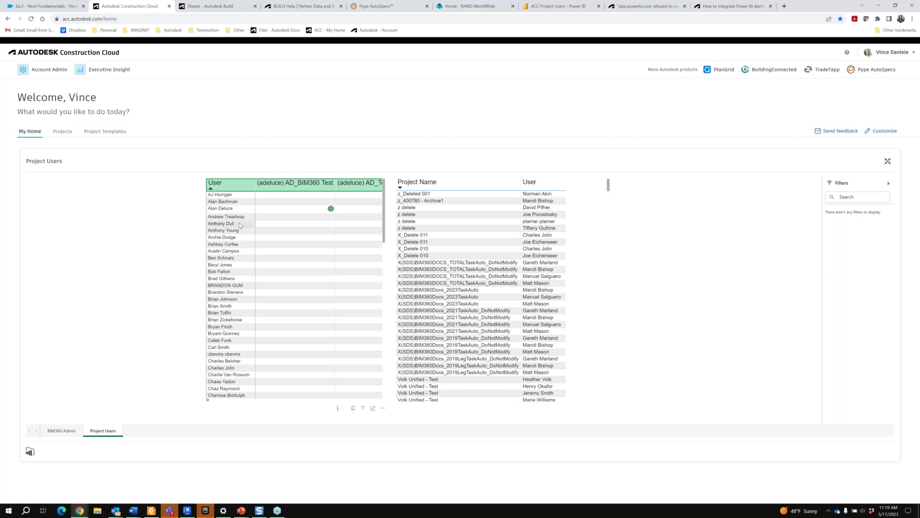
scroll(238, 206, down, 10)
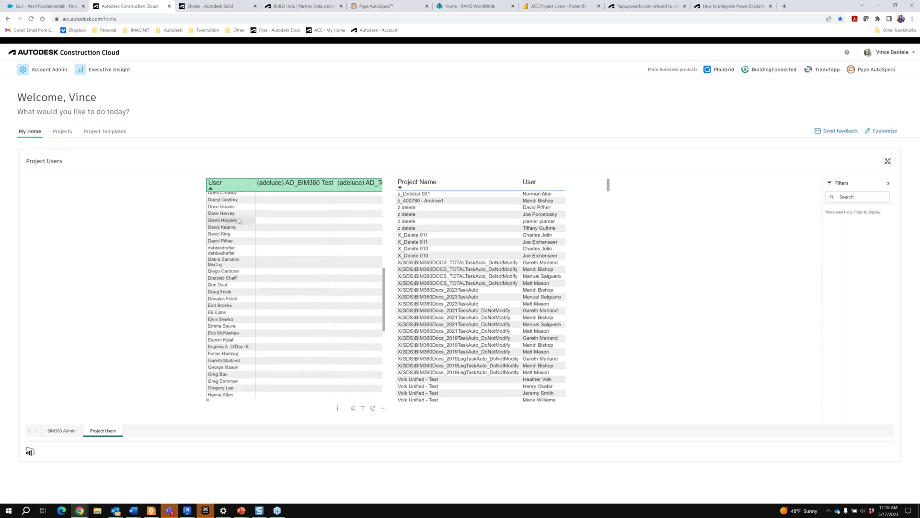
scroll(238, 221, down, 5)
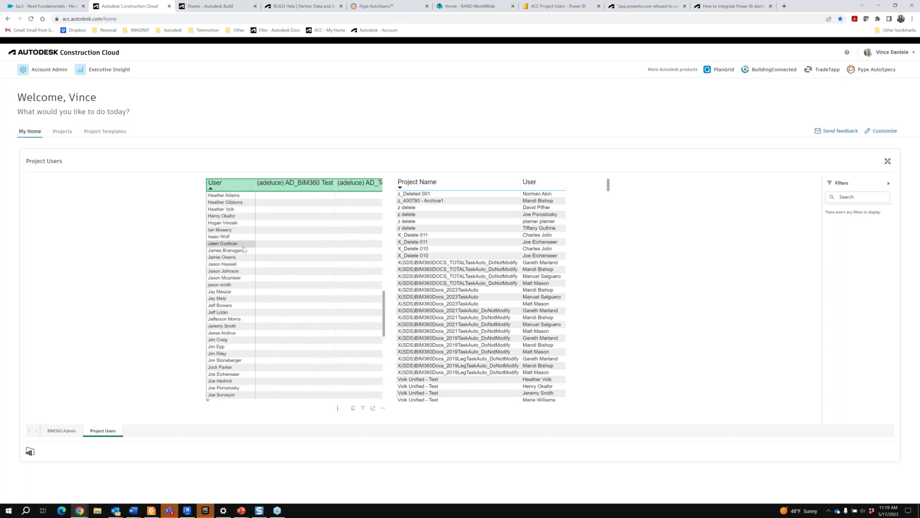
scroll(242, 247, down, 5)
scroll(242, 247, down, 10)
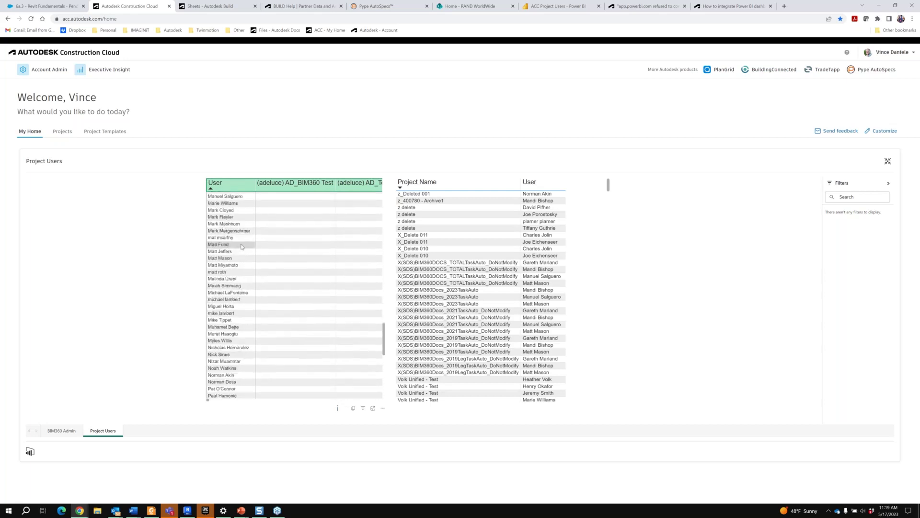
scroll(242, 246, down, 8)
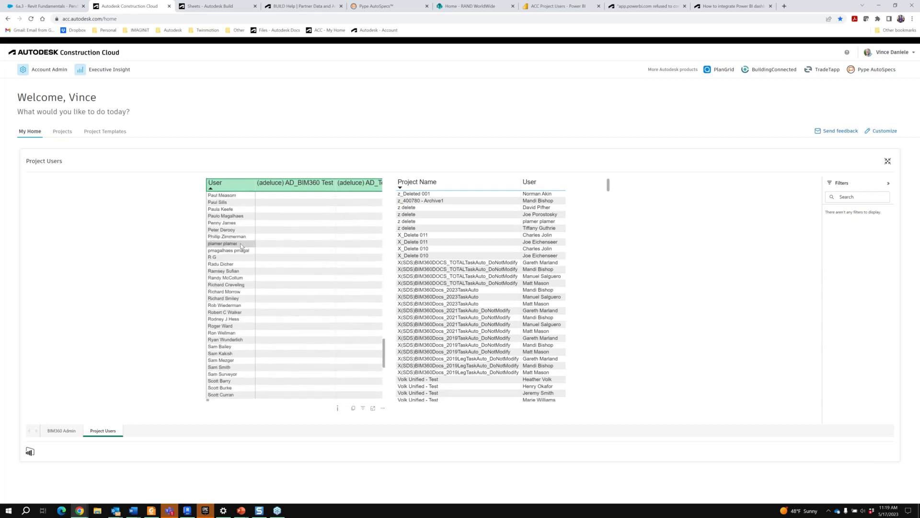
scroll(248, 307, down, 10)
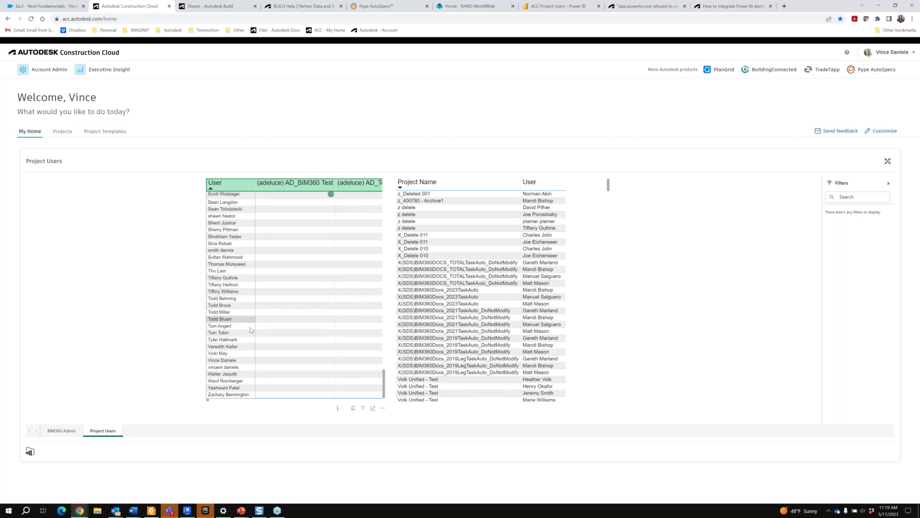
scroll(249, 322, up, 2)
scroll(249, 322, down, 2)
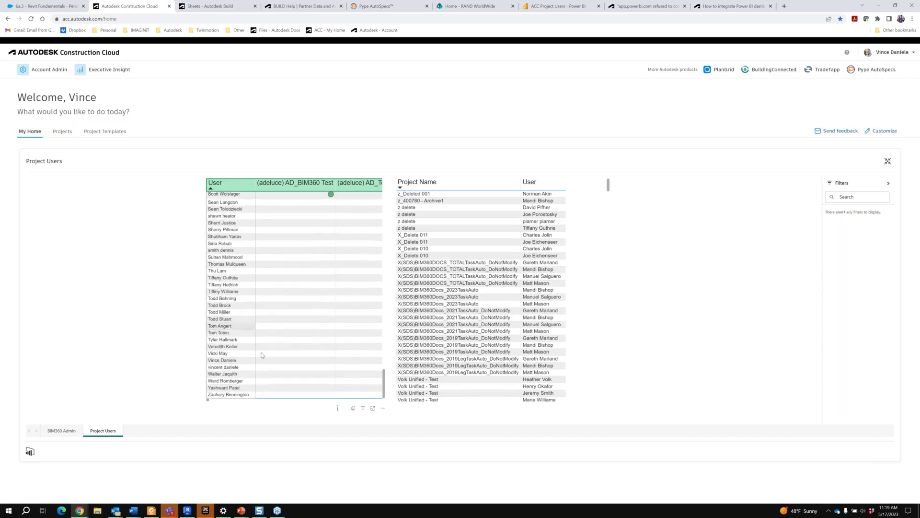
click(227, 360)
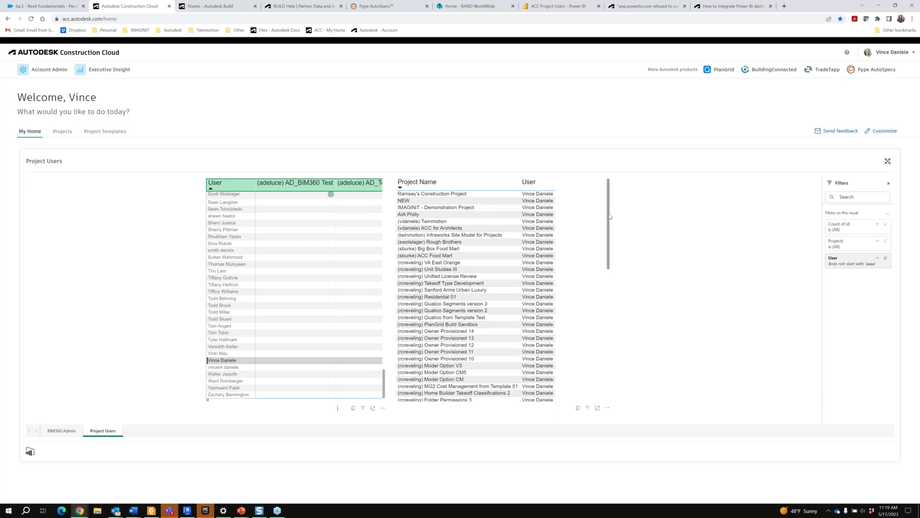
mouse_move(608, 217)
mouse_down()
mouse_move(617, 369)
mouse_move(614, 221)
mouse_up()
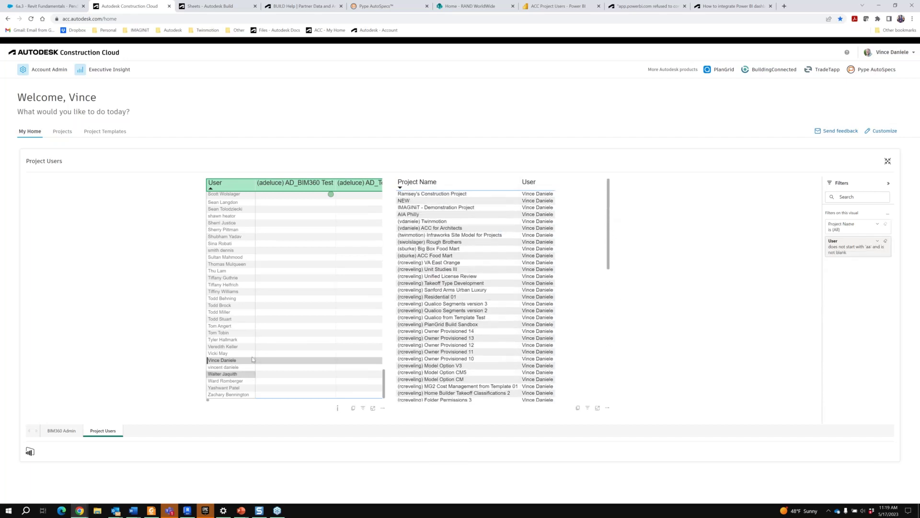
scroll(249, 307, up, 2)
scroll(248, 308, up, 3)
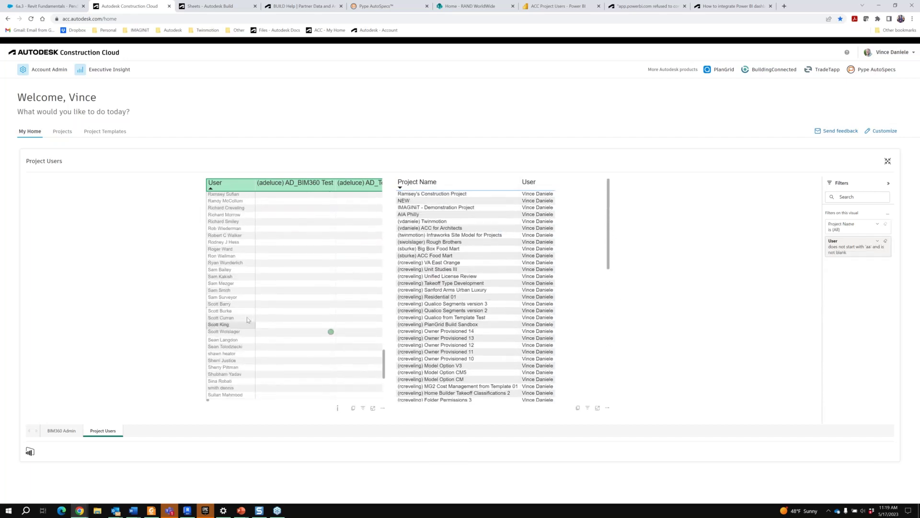
click(229, 312)
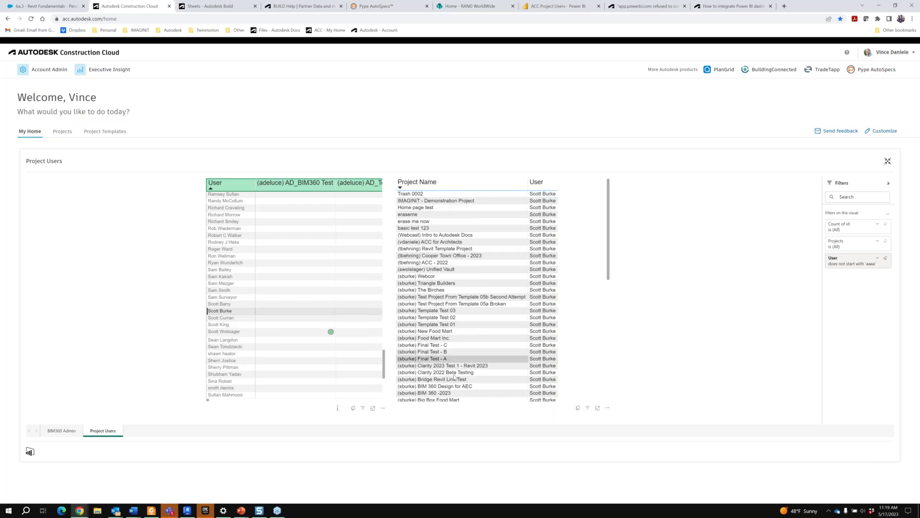
- Look through the project list and the user matrix's project columns, and filter the project table to the Docs Only_Project #1 project
drag(609, 244, 610, 273)
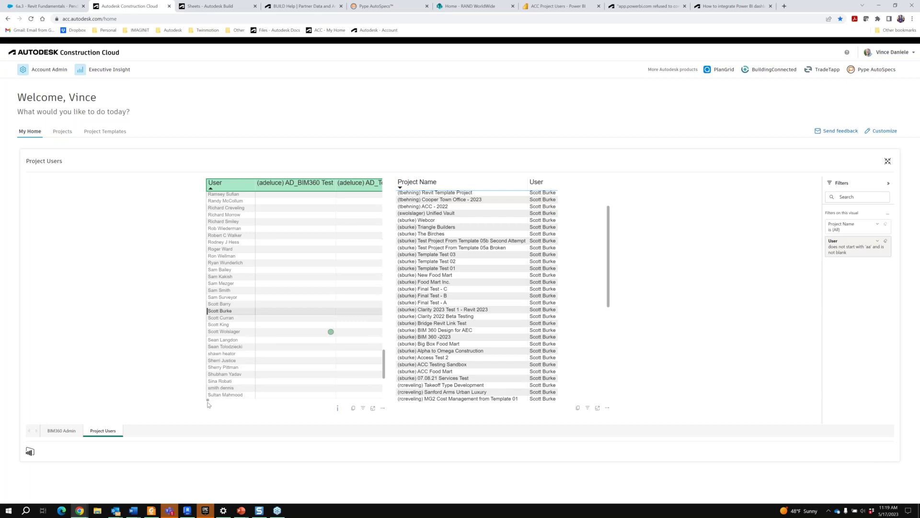
drag(208, 402, 230, 401)
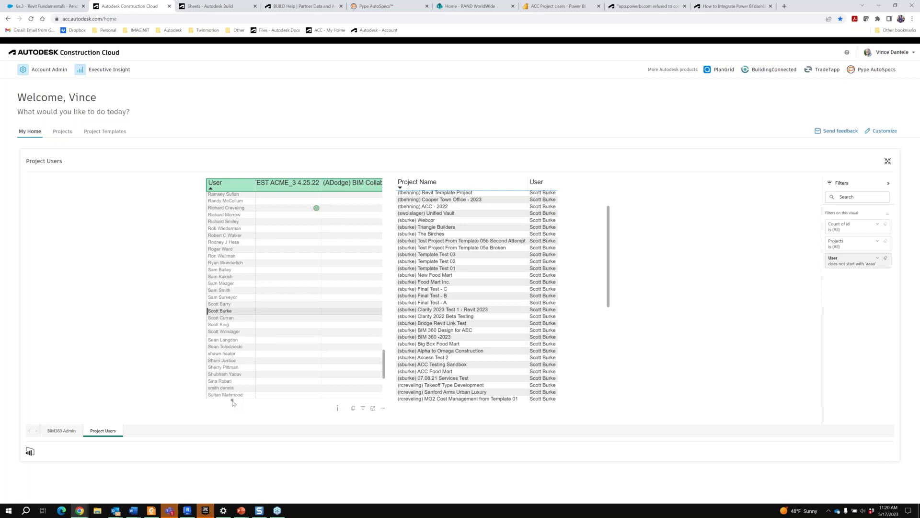
drag(233, 401, 220, 402)
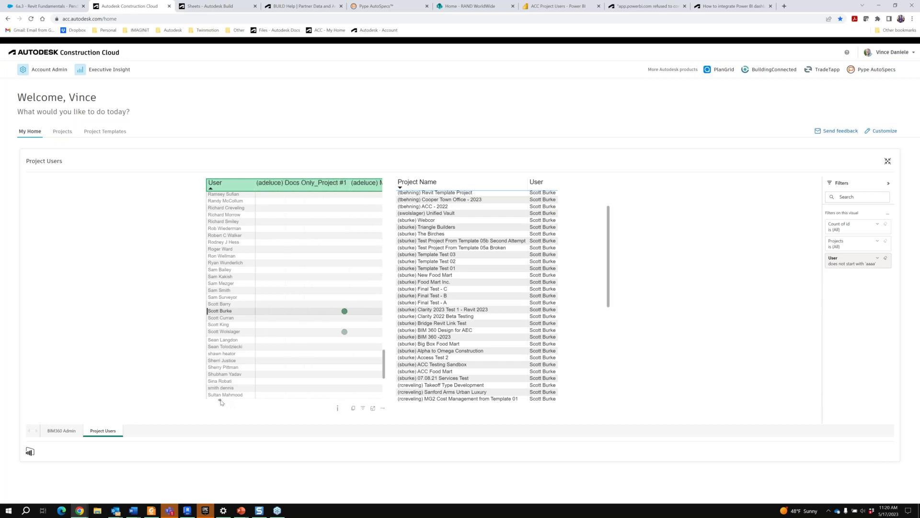
click(300, 183)
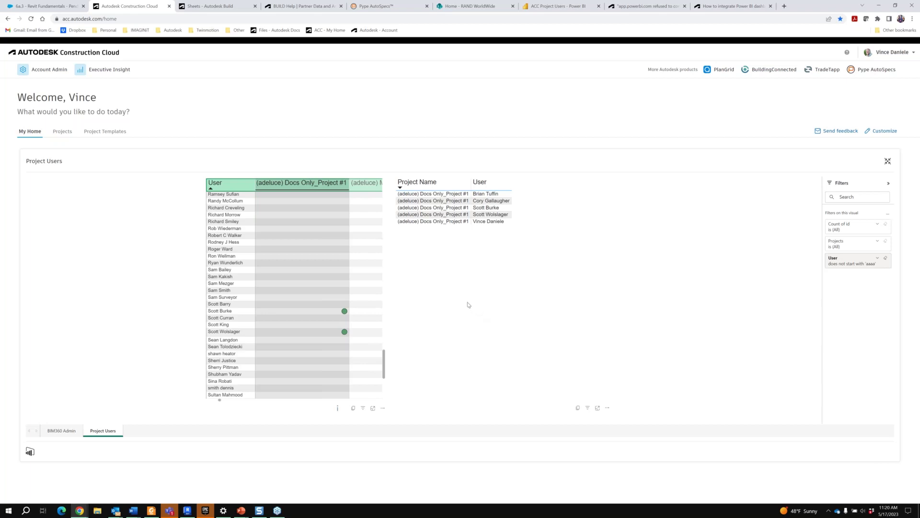
- On the BIM360 Admin report page, filter by the account owner in the user services table, and by that user's Cost Management entry
click(67, 430)
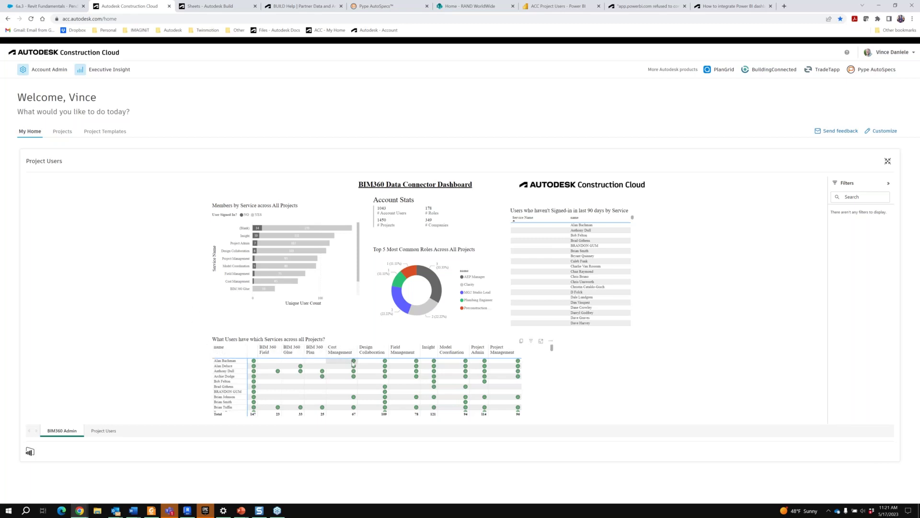
mouse_move(353, 378)
scroll(266, 384, down, 10)
scroll(266, 384, down, 15)
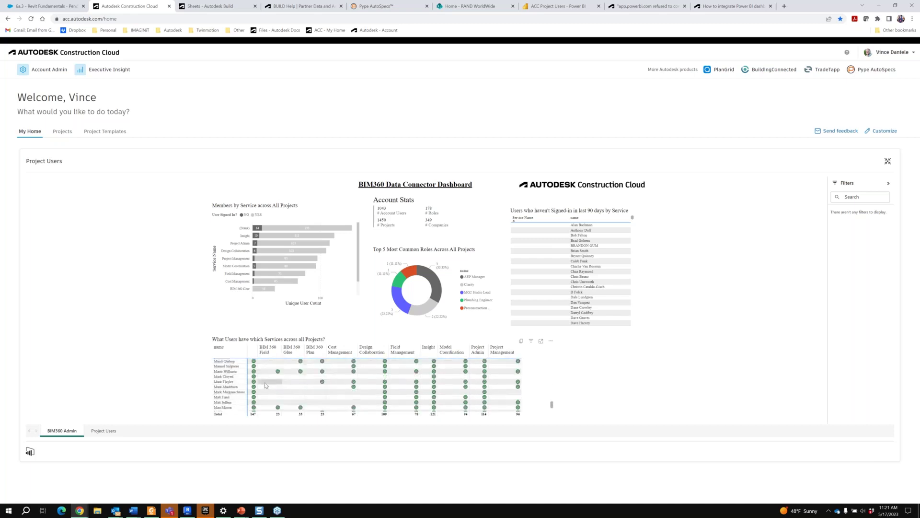
scroll(265, 385, down, 3)
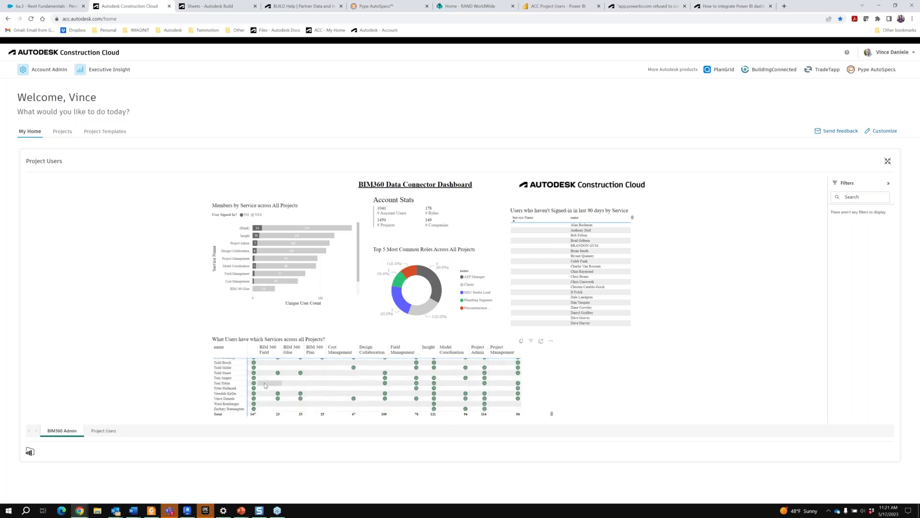
click(234, 399)
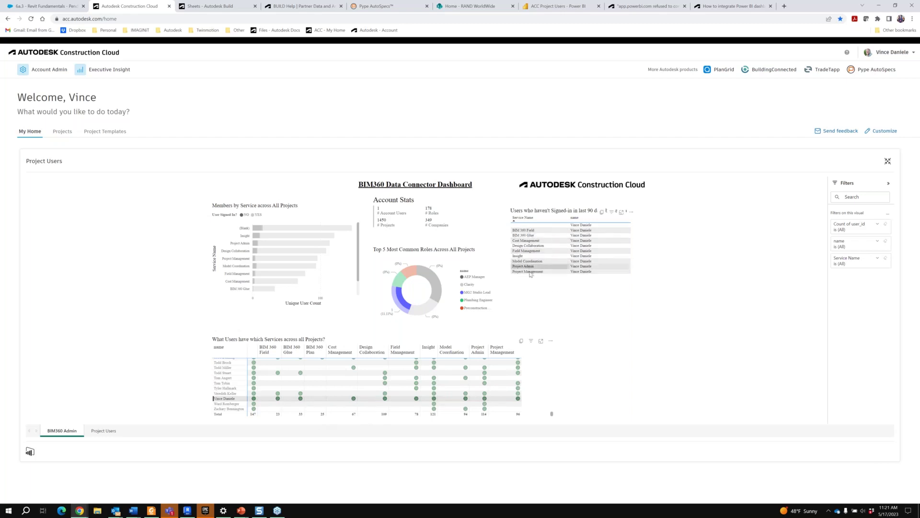
click(527, 242)
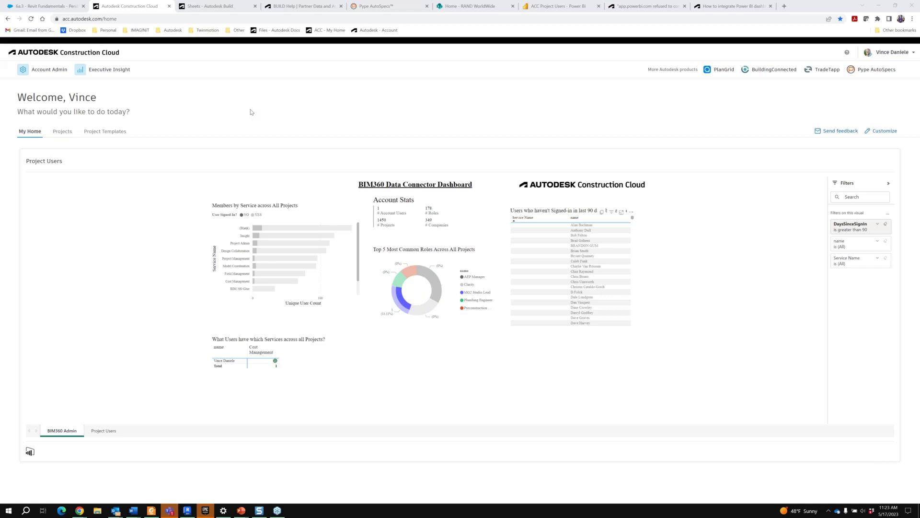
- Go to Account Admin and switch to the IMAGINiT ACC Hub account by searching for "imag"
click(43, 71)
click(56, 70)
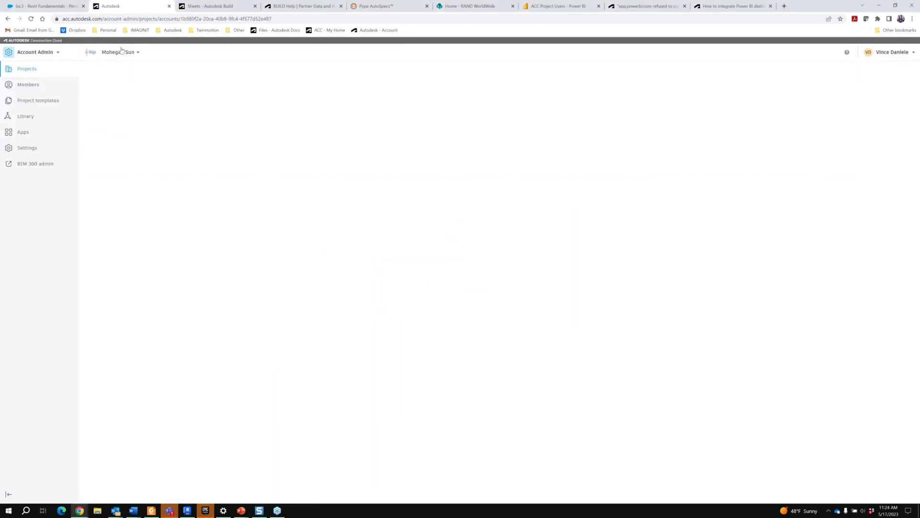
click(115, 51)
text(imag)
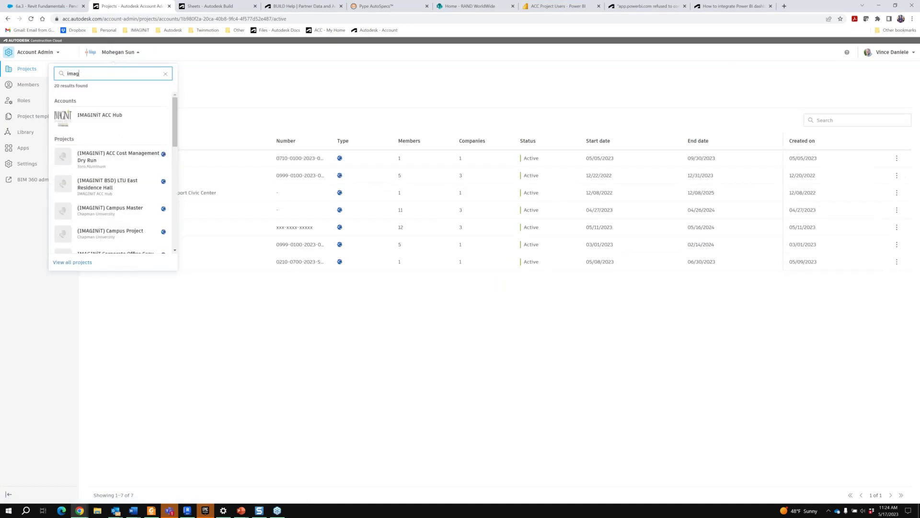
click(100, 119)
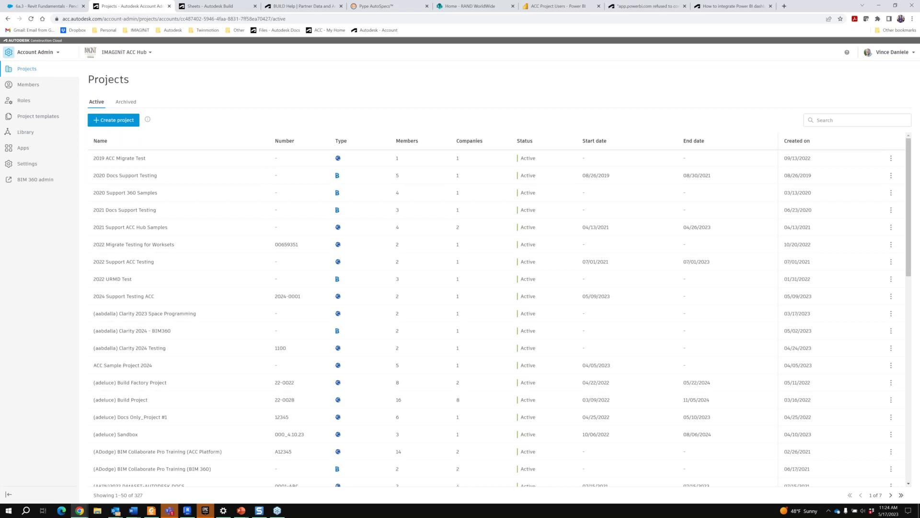
- Search the account members by the account owner's first name and show that member's details
click(19, 56)
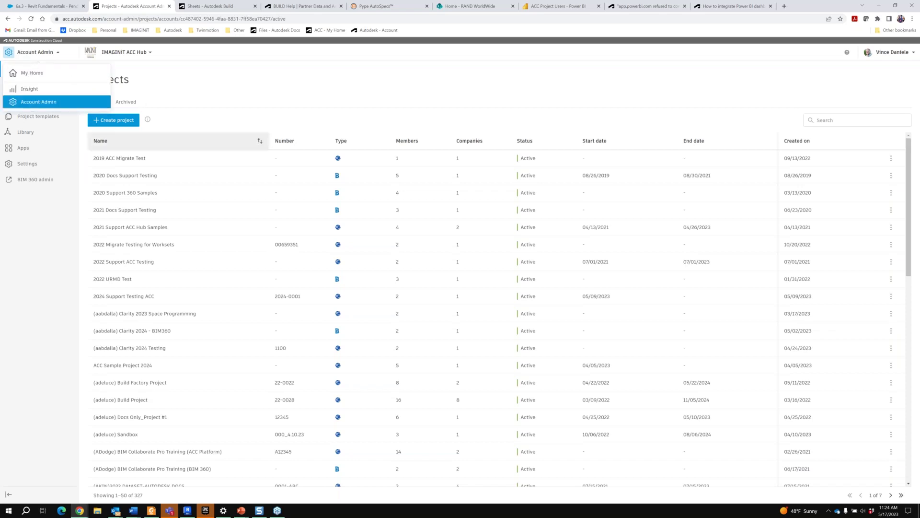
click(30, 263)
click(29, 84)
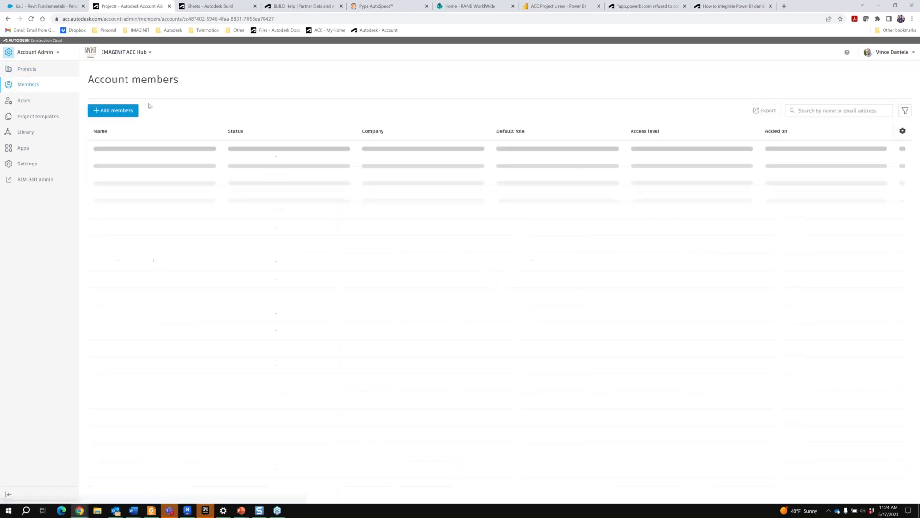
click(803, 140)
click(742, 108)
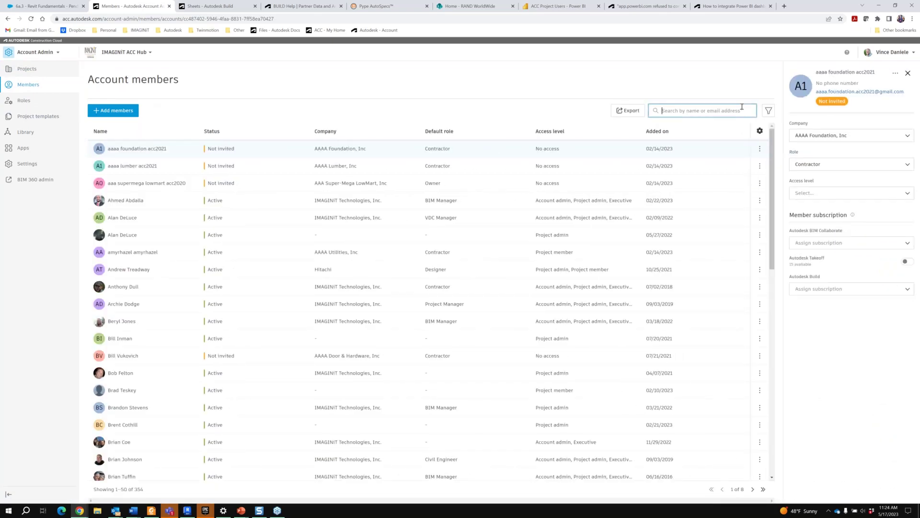
text(vince)
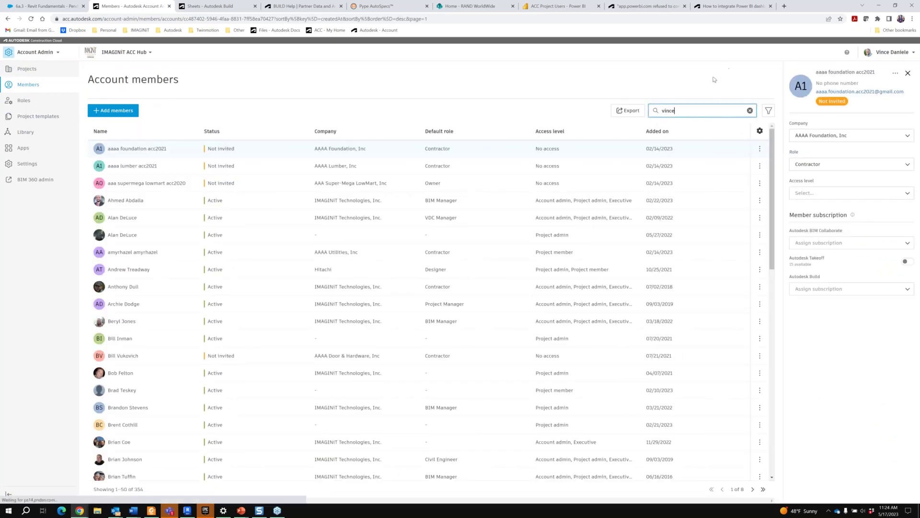
click(195, 153)
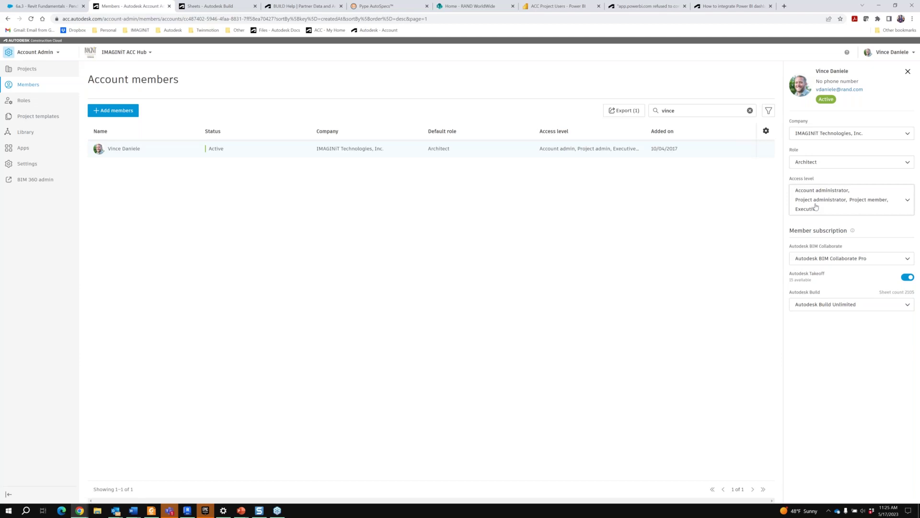
- Examine the role and access level options in the member's details, including Executive, without changing them
click(813, 163)
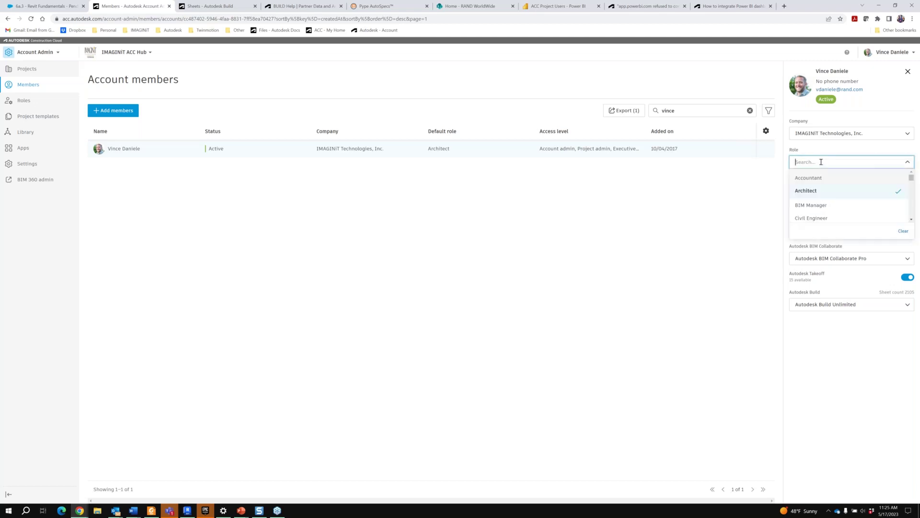
click(853, 337)
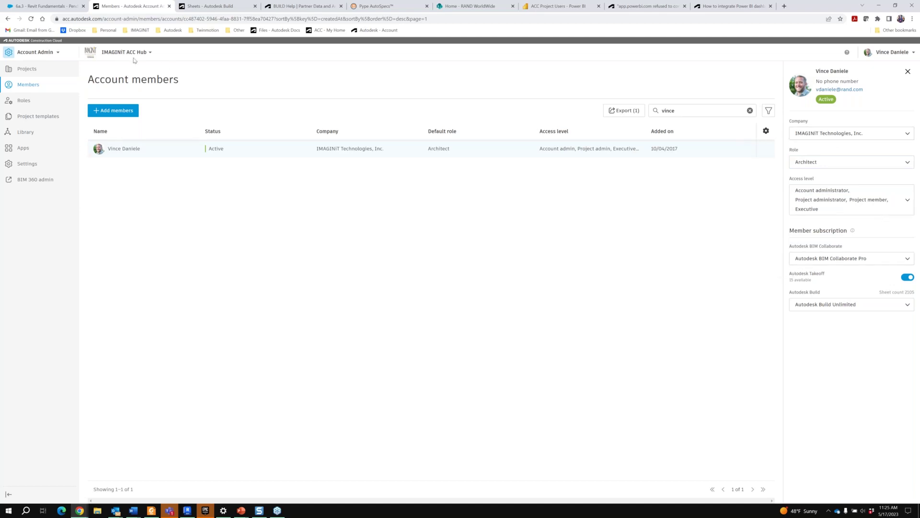
click(53, 56)
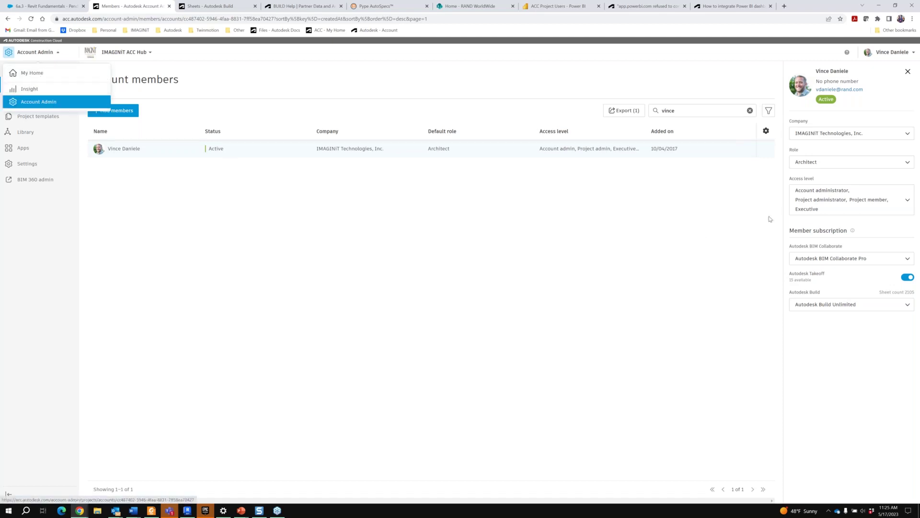
click(886, 213)
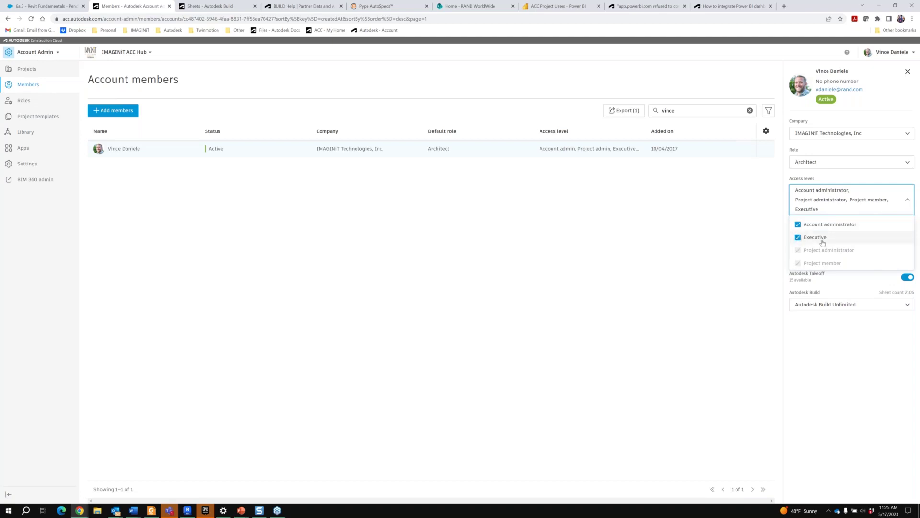
click(628, 271)
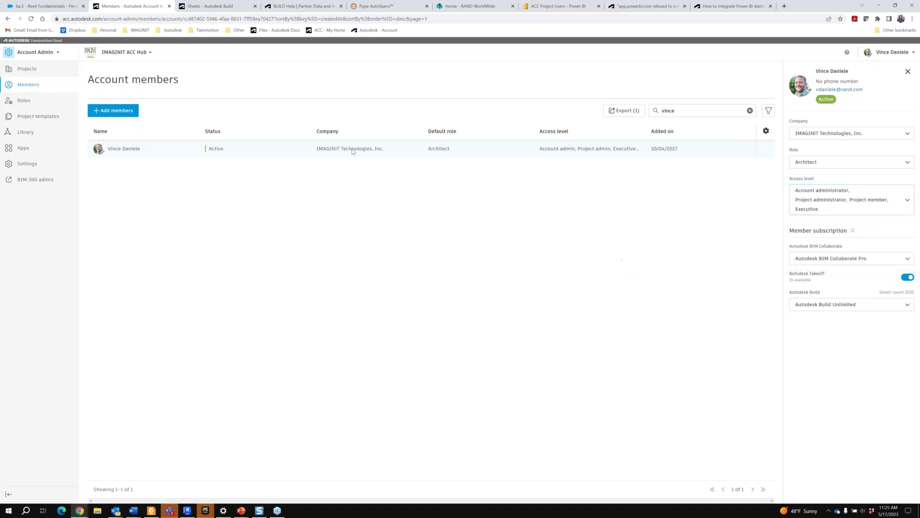
- Go to Insight and review the checklist activity and conformance cards on the Safety dashboard
click(28, 53)
click(27, 89)
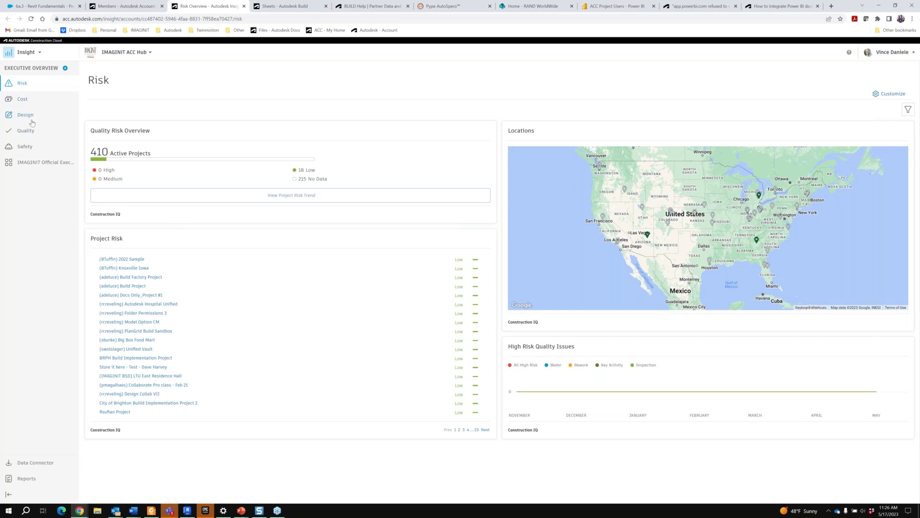
click(28, 151)
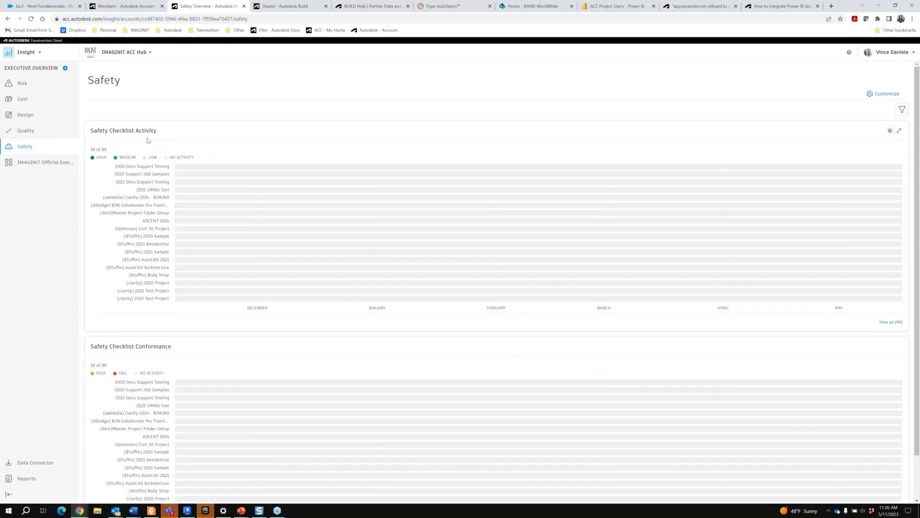
scroll(159, 277, down, 1)
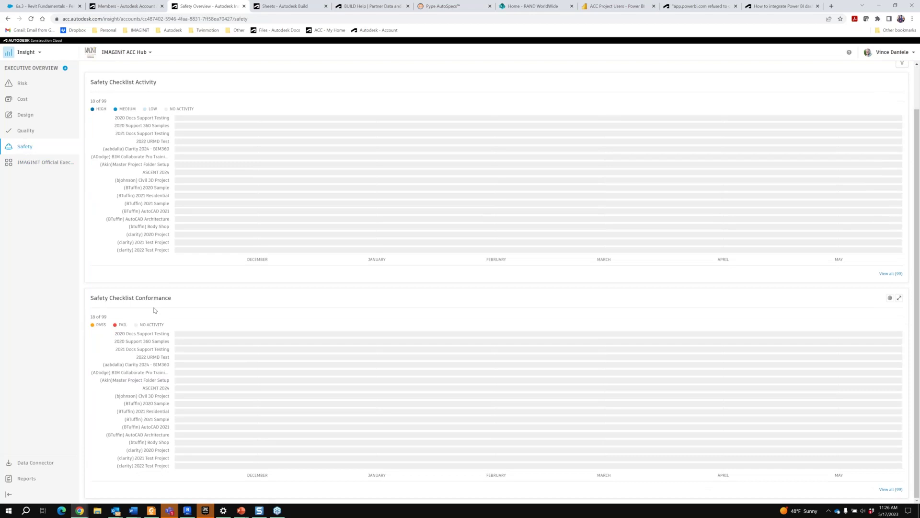
scroll(112, 220, up, 1)
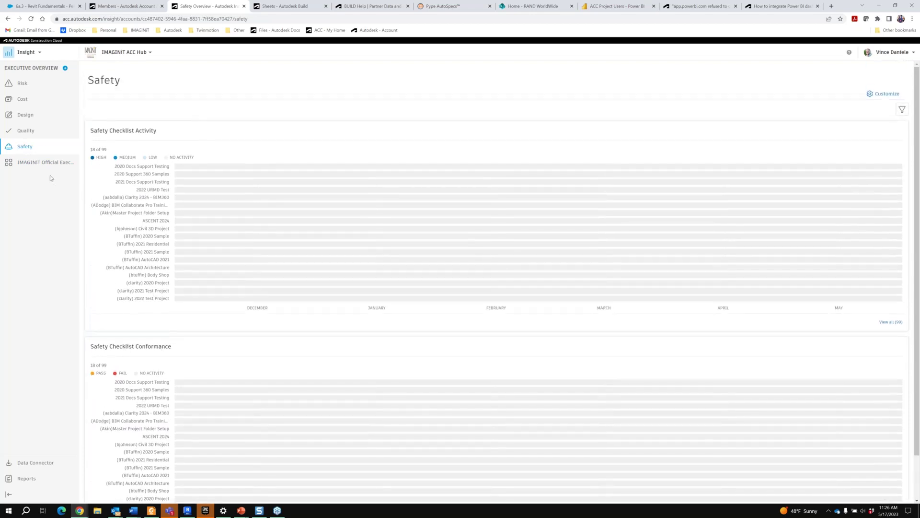
- Browse the Card Library from the Safety dashboard's customization mode, and leave the dashboard without adding a card
click(887, 95)
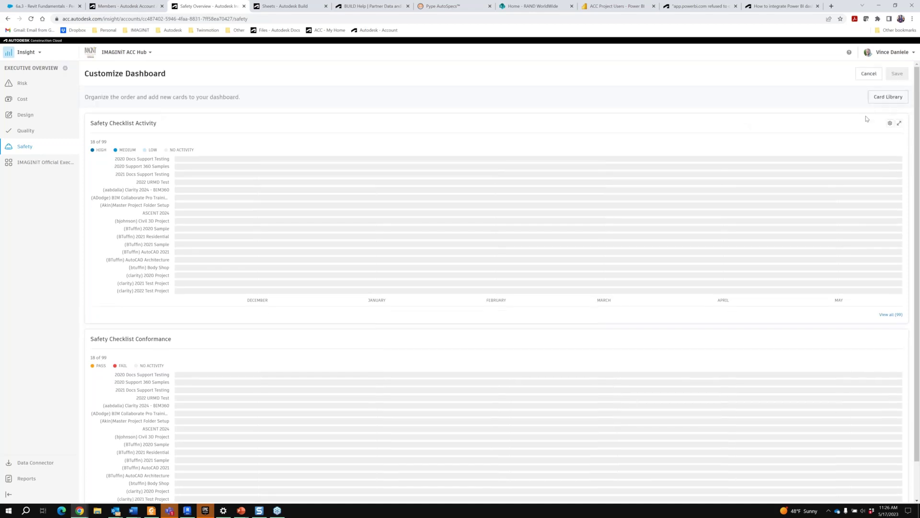
click(887, 99)
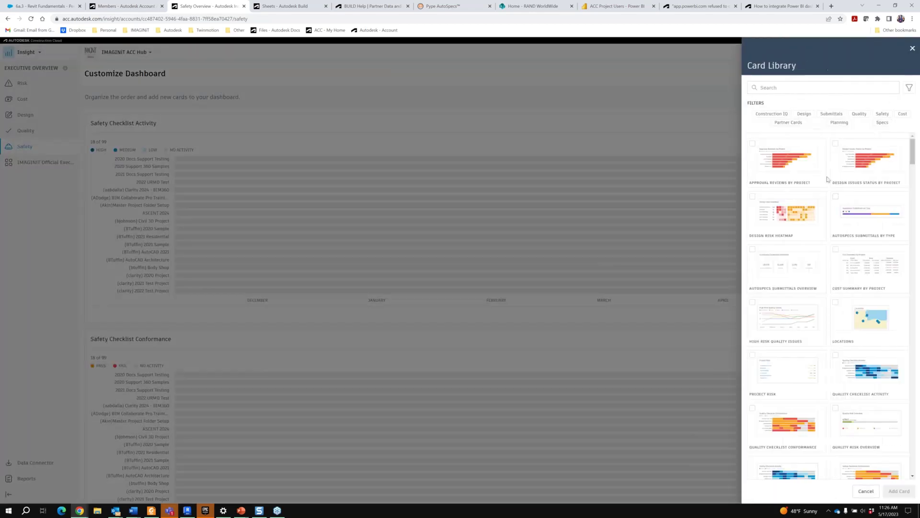
scroll(851, 236, down, 2)
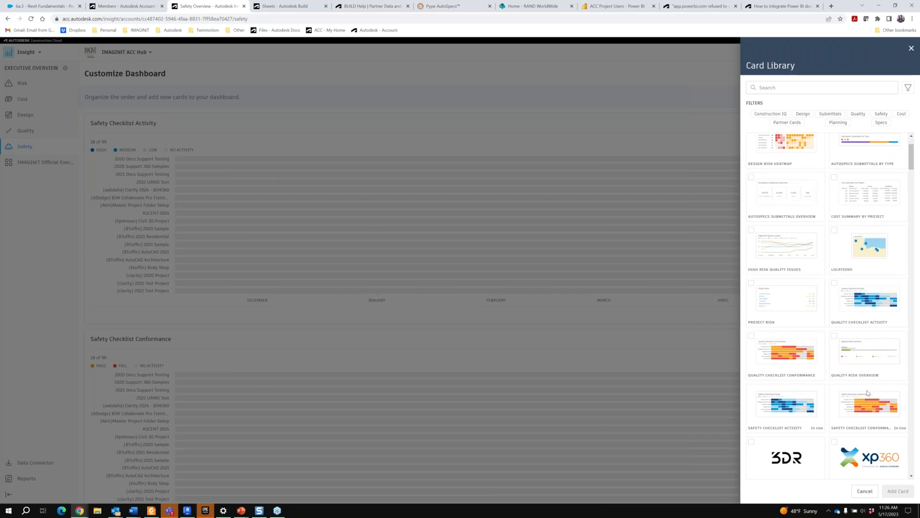
scroll(863, 369, down, 15)
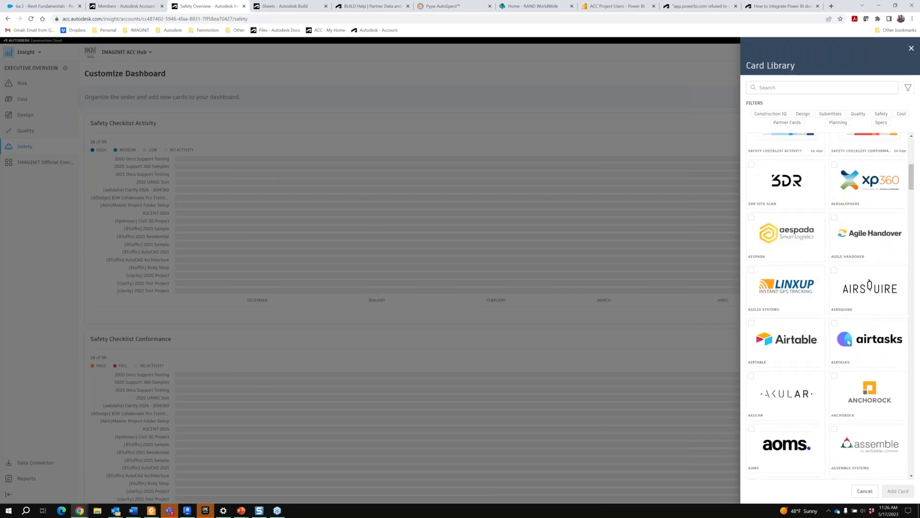
scroll(846, 342, down, 10)
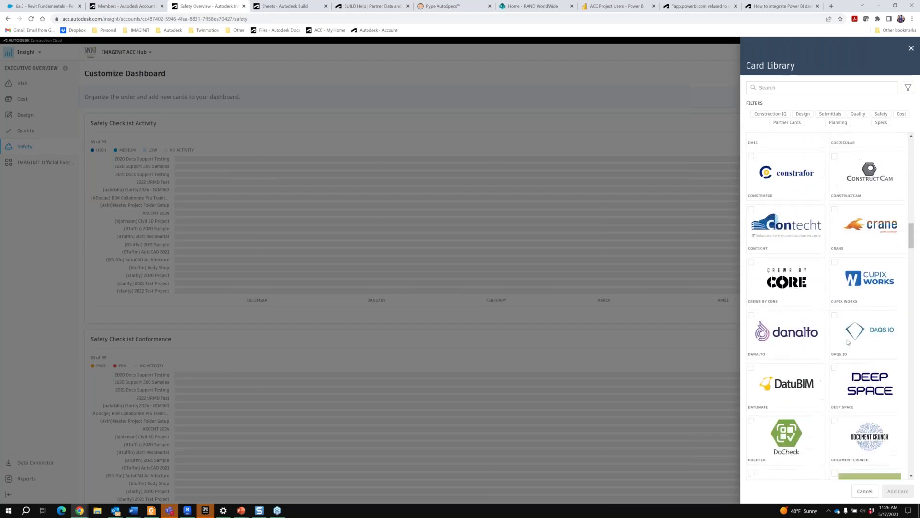
scroll(819, 424, down, 4)
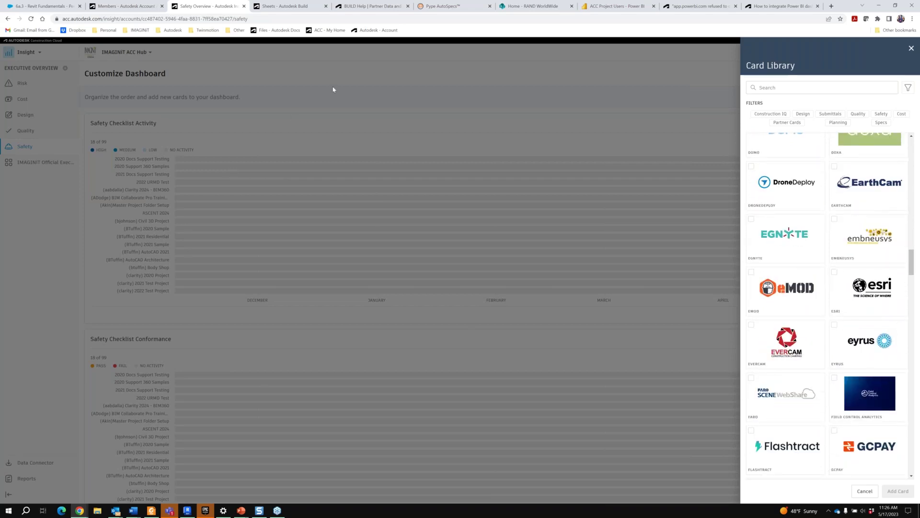
click(910, 49)
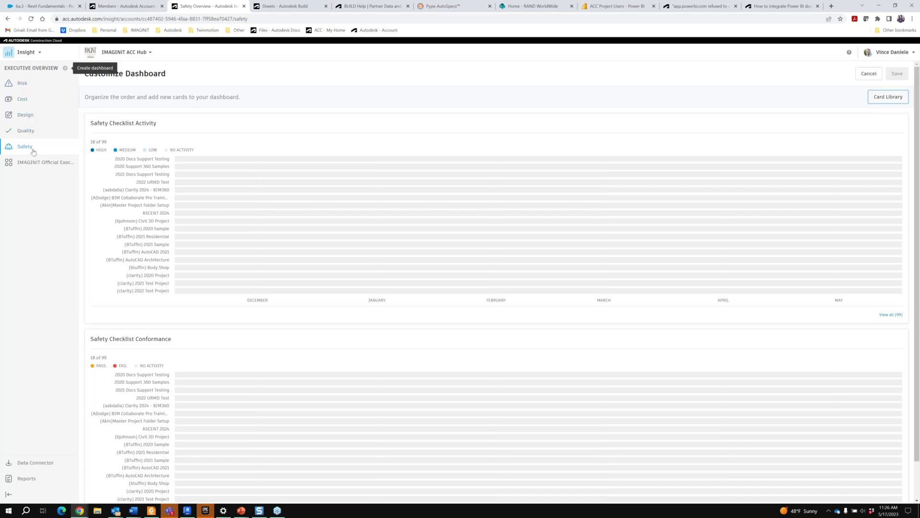
click(868, 73)
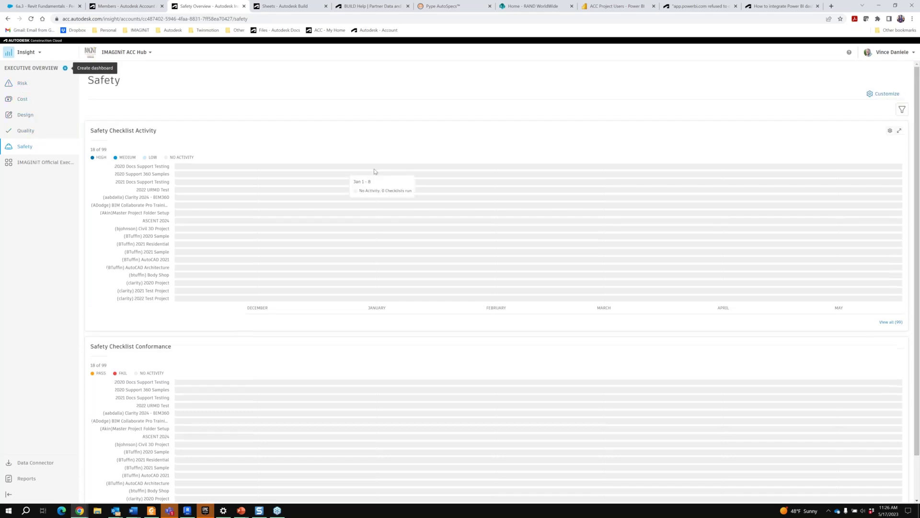
- Create a new executive overview dashboard and name it "Test for Presentation"
click(65, 69)
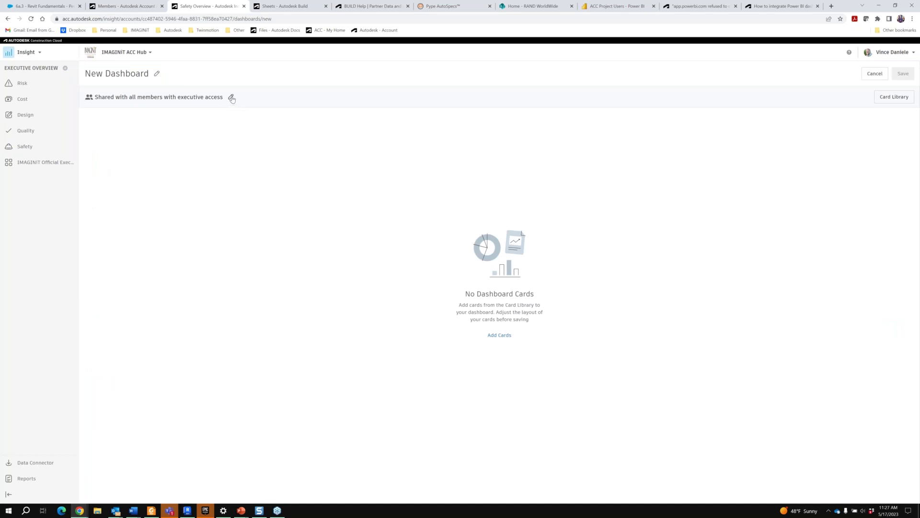
click(162, 76)
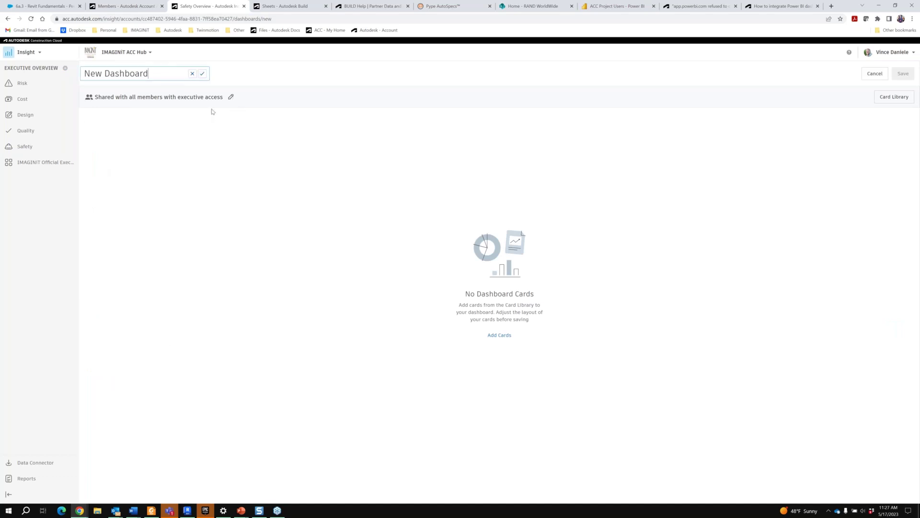
drag(165, 74, 78, 78)
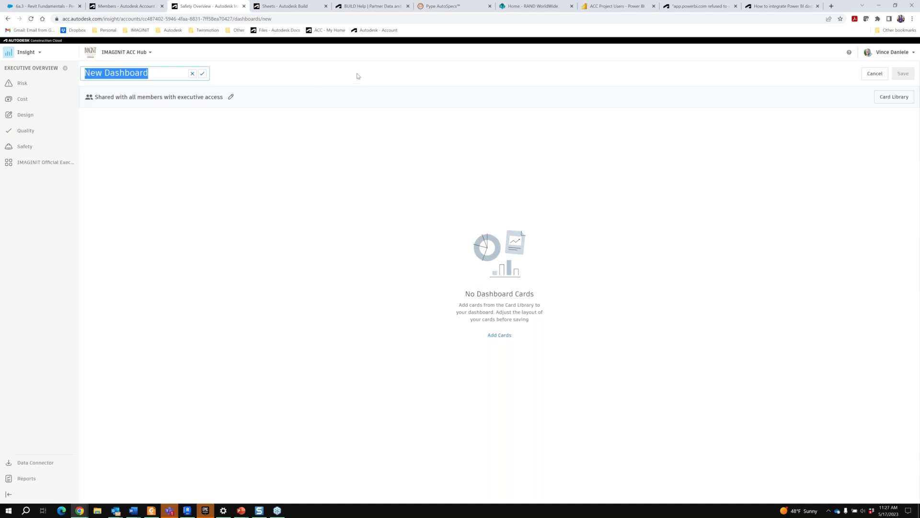
text(Test)
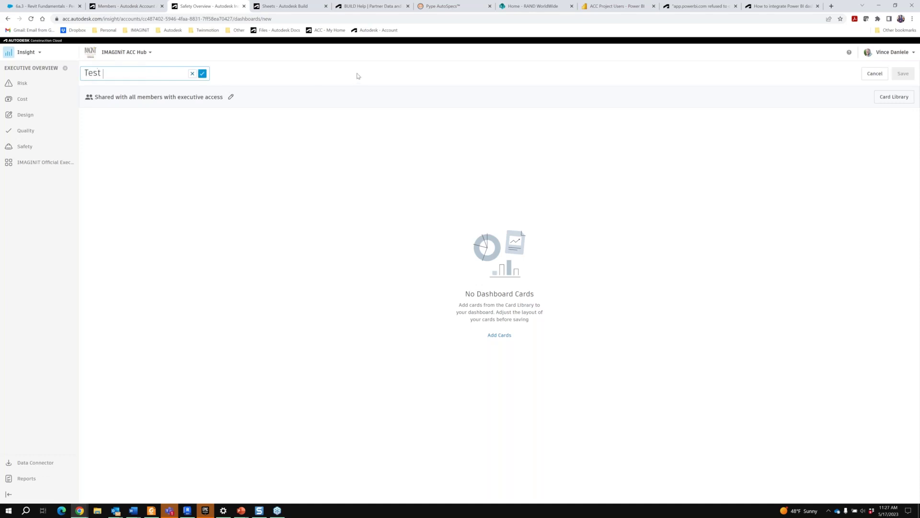
text( for Presentation)
key(Return)
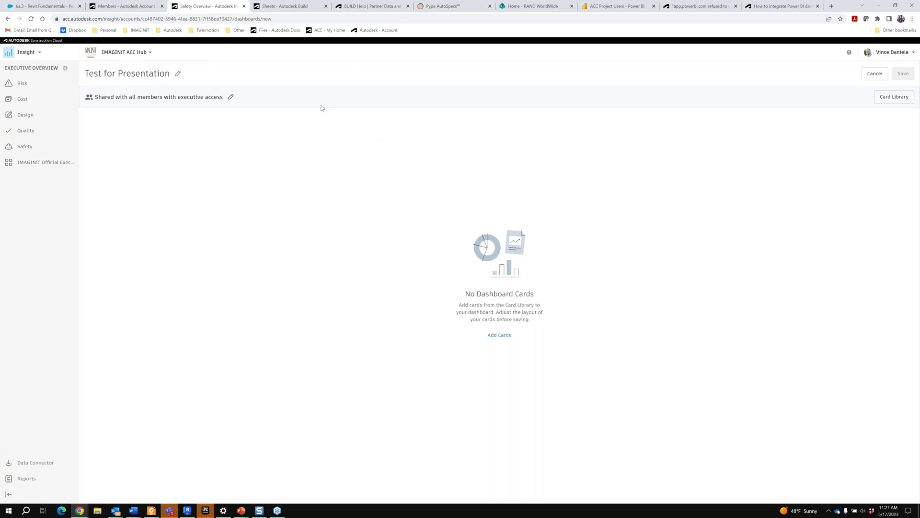
- Examine the dashboard's share options, All members with executive access and Only me, and leave the sharing settings without applying a change
click(231, 98)
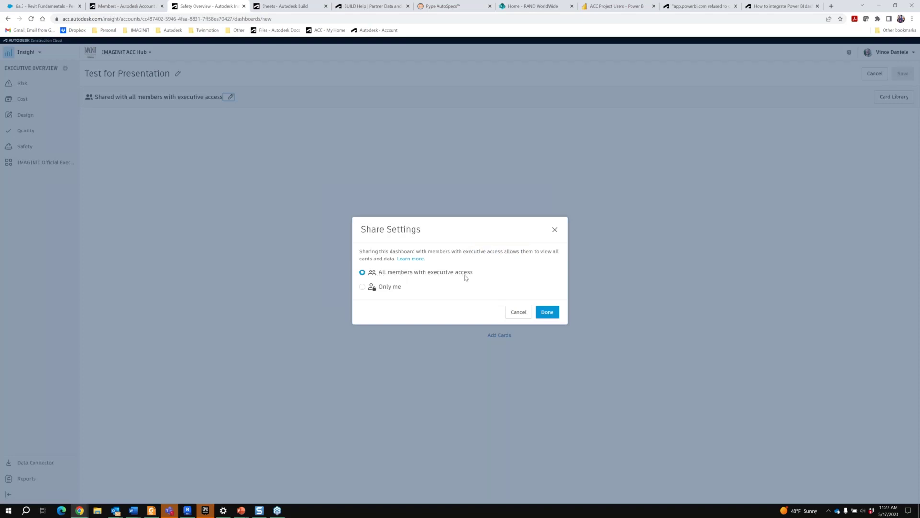
click(361, 288)
click(363, 272)
click(513, 313)
- Add the Approval Reviews by Project, Design Issues Status by Project, Design Risk Heatmap and AutoSpecs Submittals by Type cards to the dashboard
click(903, 96)
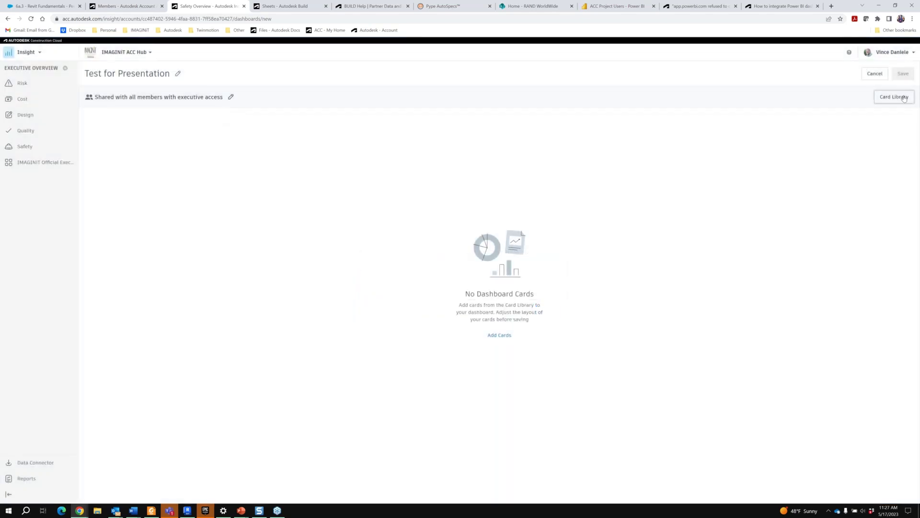
click(751, 143)
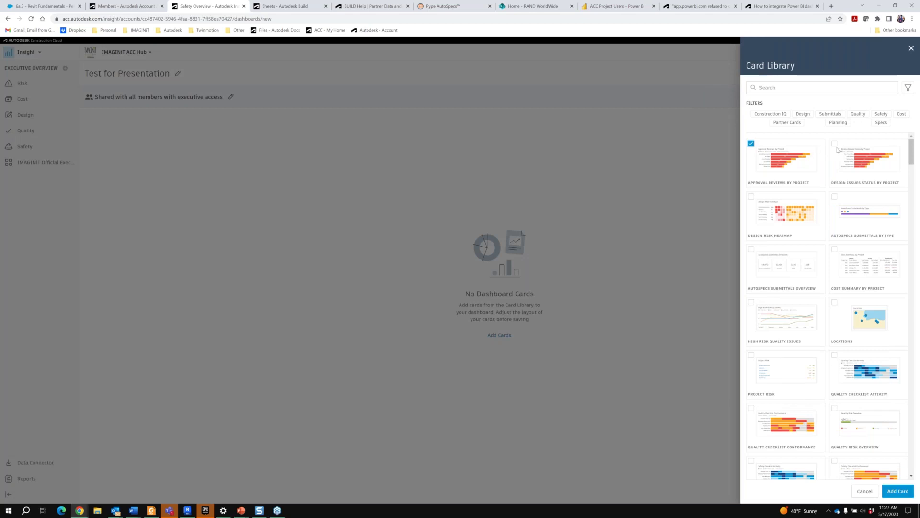
click(834, 143)
click(751, 196)
click(834, 196)
click(895, 491)
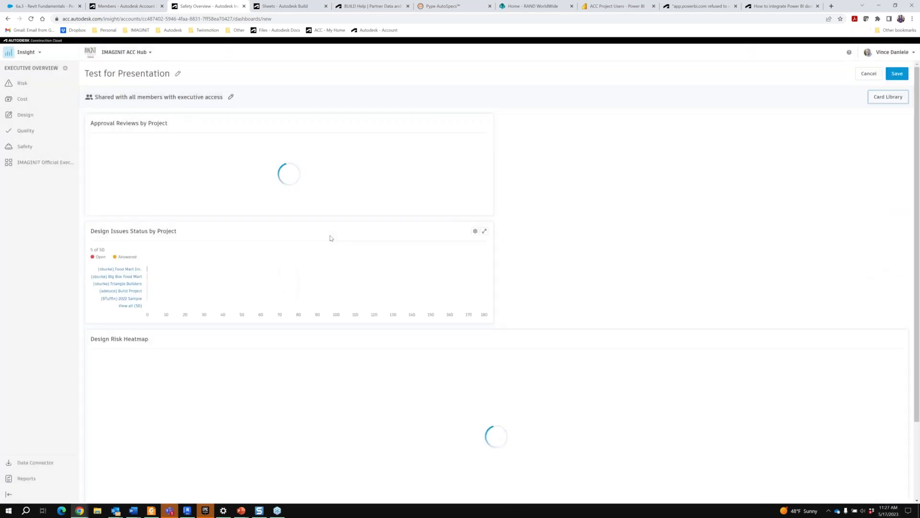
- Check the layout of the added cards and save the Test for Presentation dashboard
scroll(331, 237, down, 3)
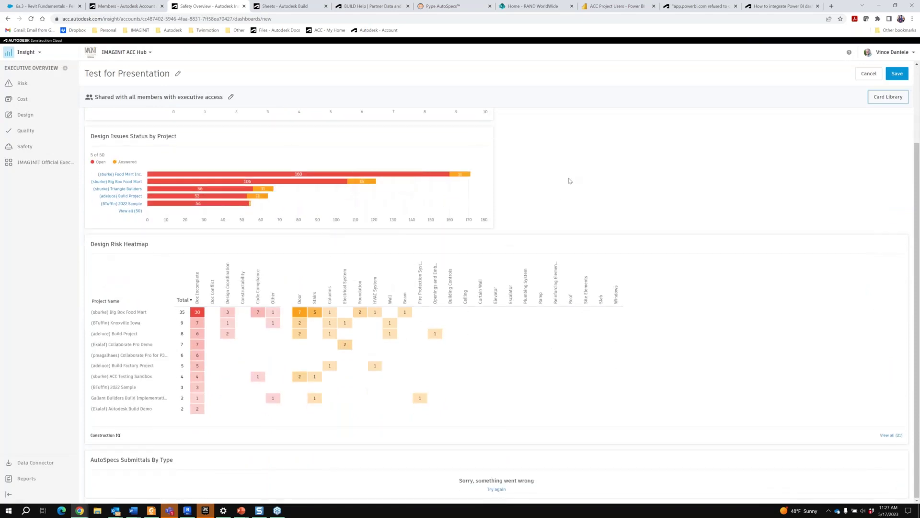
scroll(570, 180, up, 2)
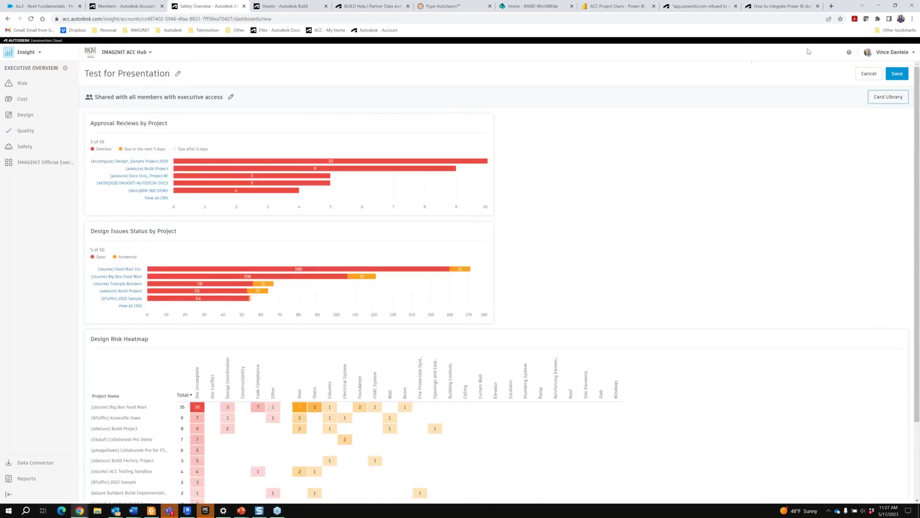
click(904, 78)
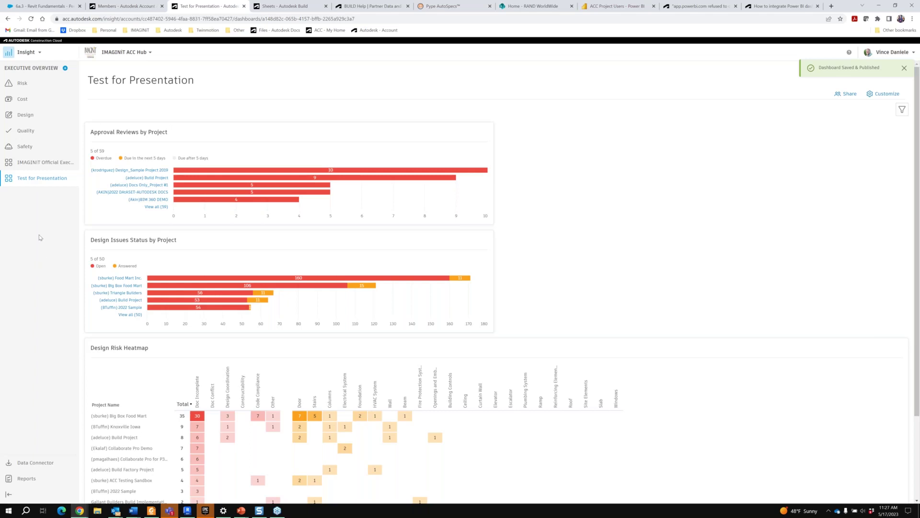
- Review the IMAGINiT Official Exec Overview dashboard from the Locations card through to the Power BI card
click(31, 166)
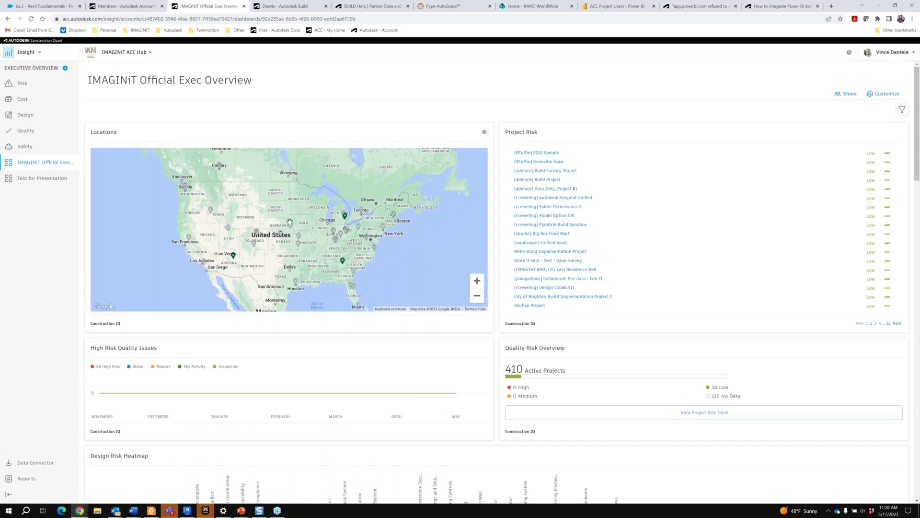
scroll(290, 222, down, 15)
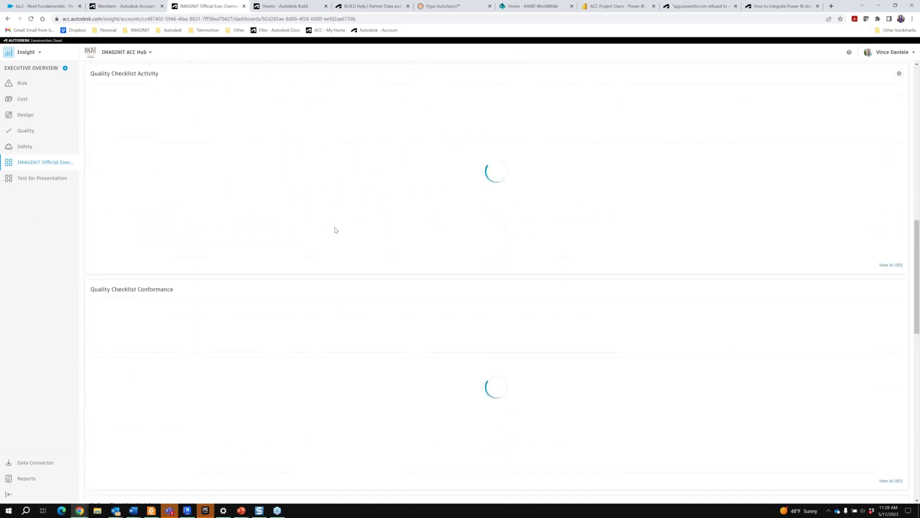
scroll(335, 230, down, 12)
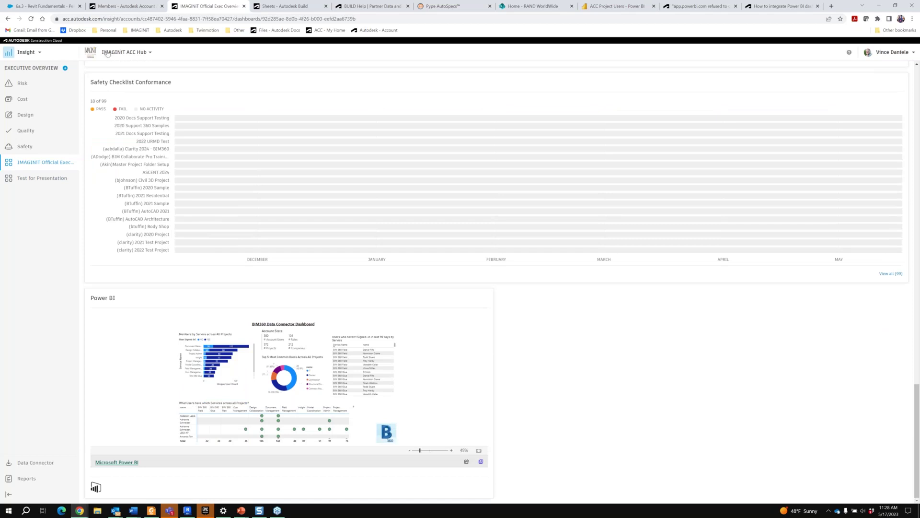
- Return to My Home and search the projects list for "food mart"
click(37, 53)
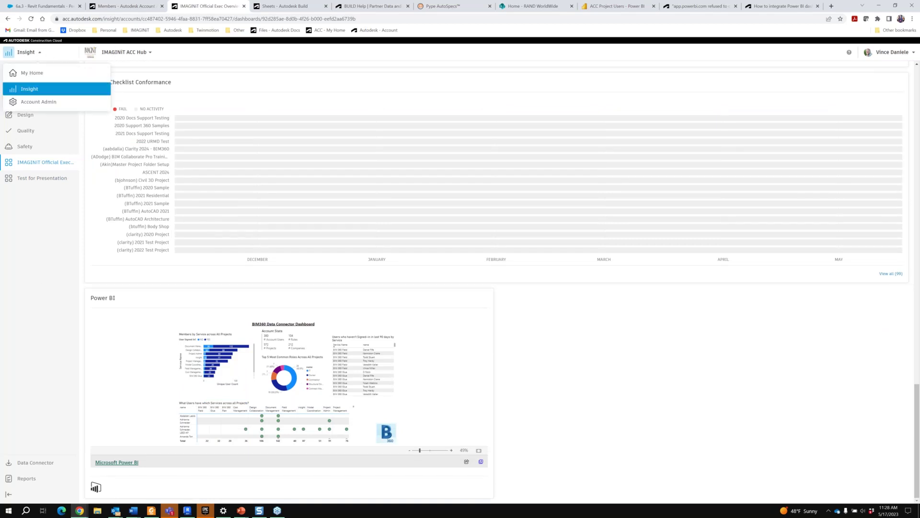
click(33, 75)
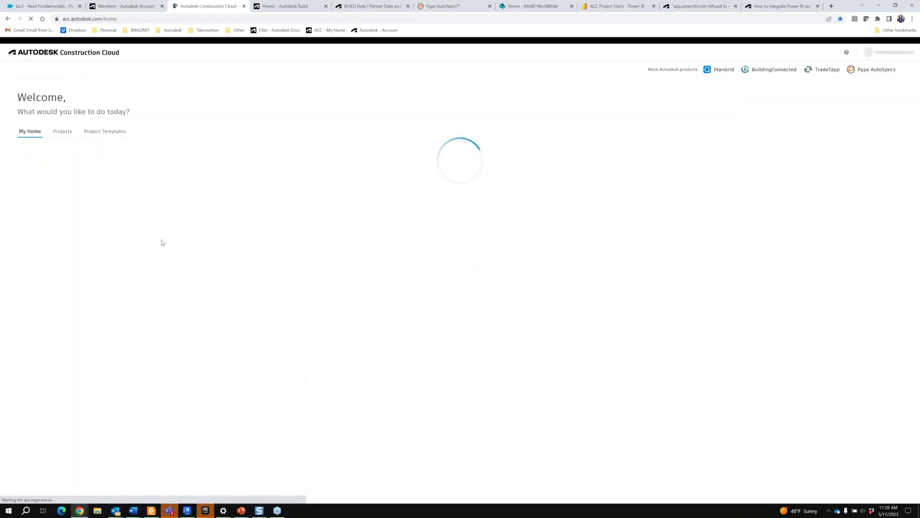
click(62, 131)
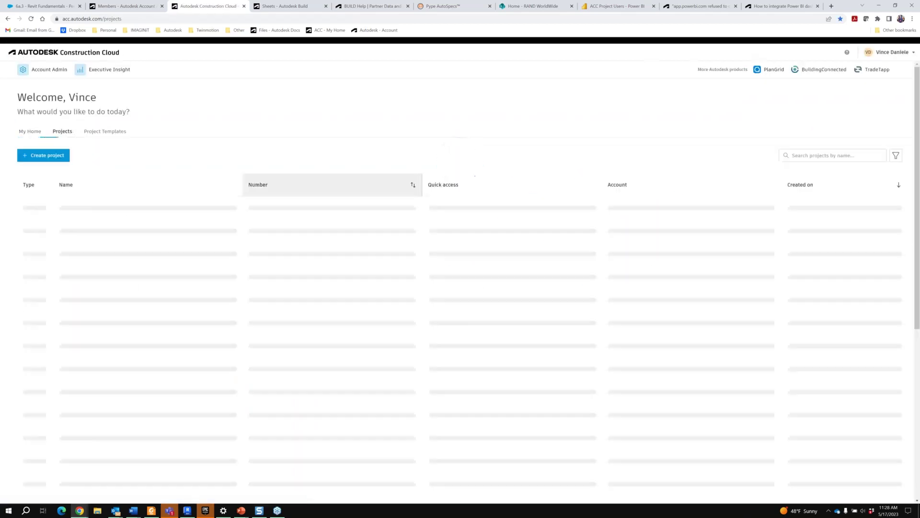
click(818, 155)
text(f)
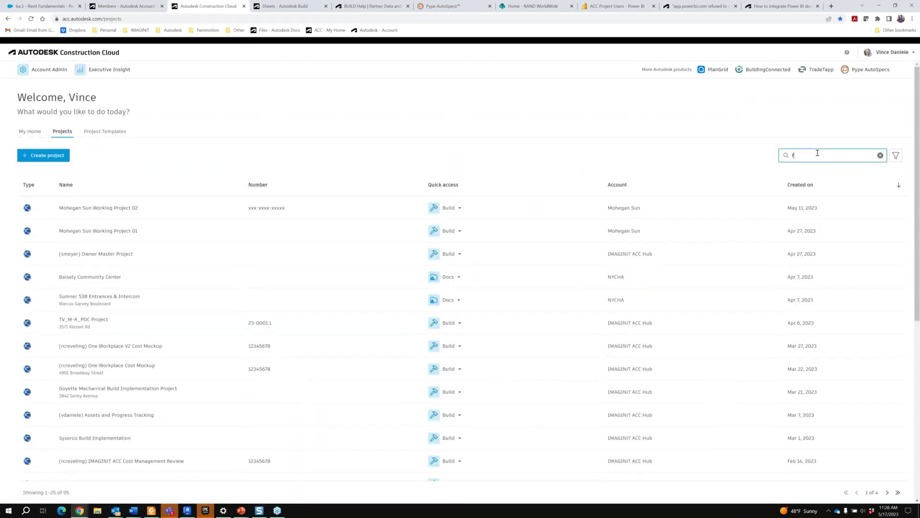
text(ood mart)
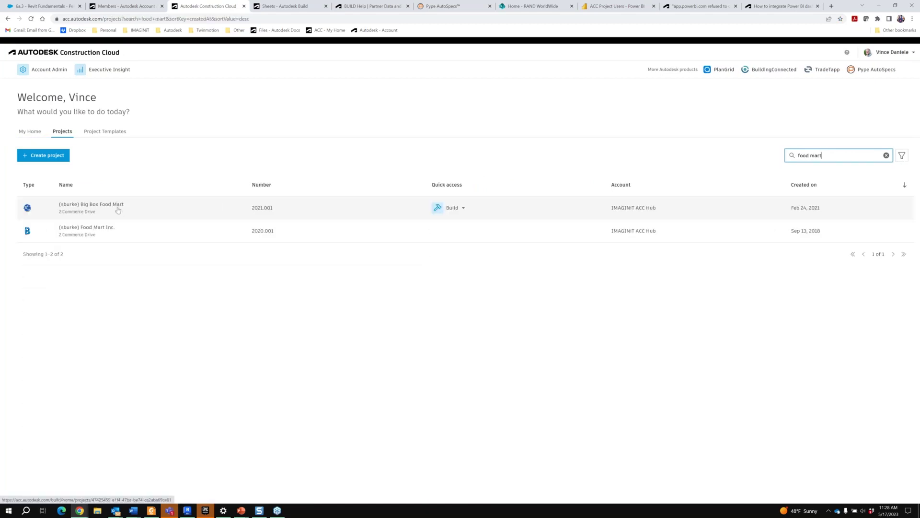
- Open the Big Box Food Mart project and show its project-level Insight dashboard
click(117, 209)
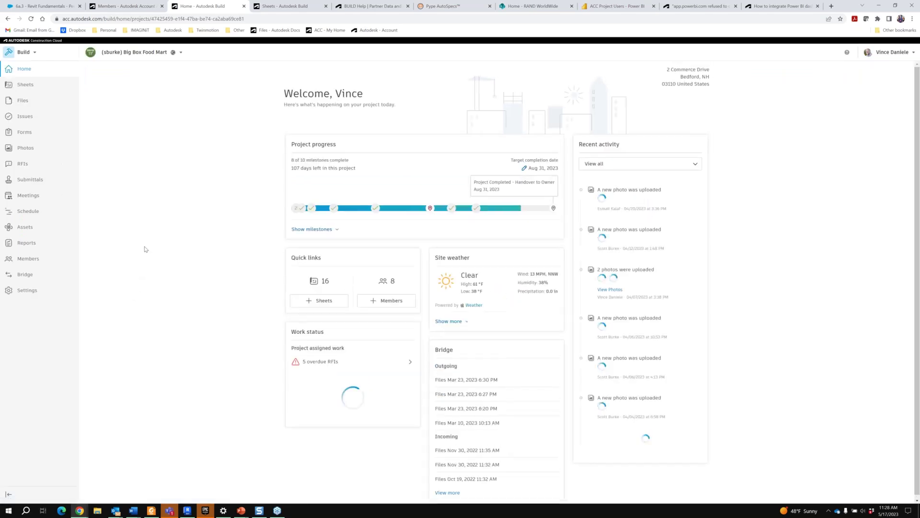
click(23, 52)
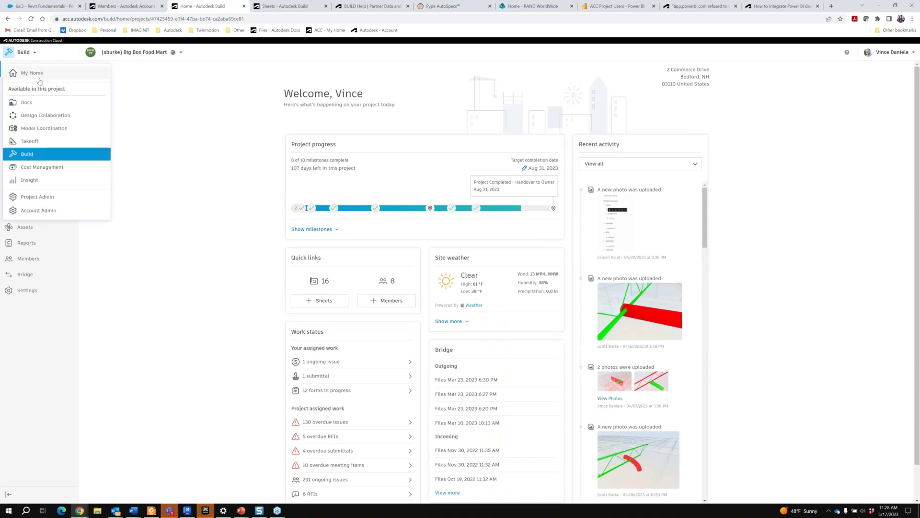
click(35, 182)
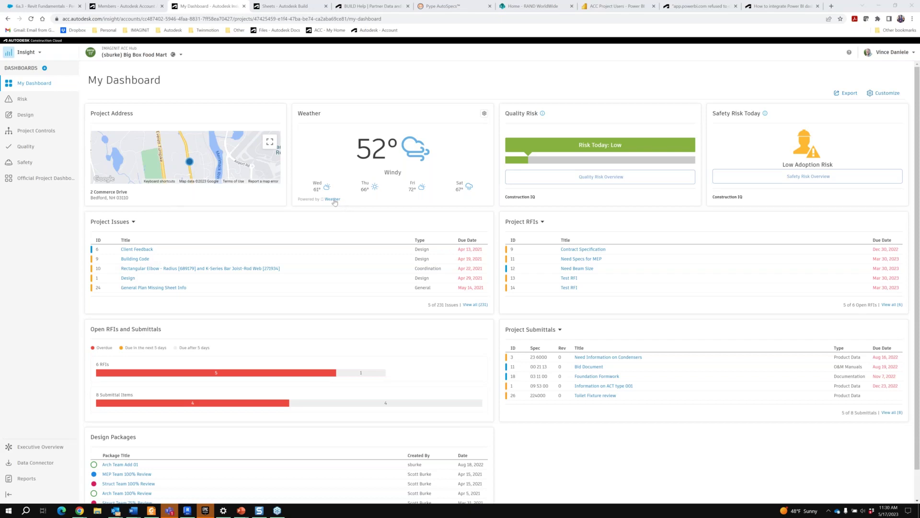
- Return to My Home and zoom the My projects map in on the Great Lakes to inspect the Medilodge at the Shore project pin
click(26, 51)
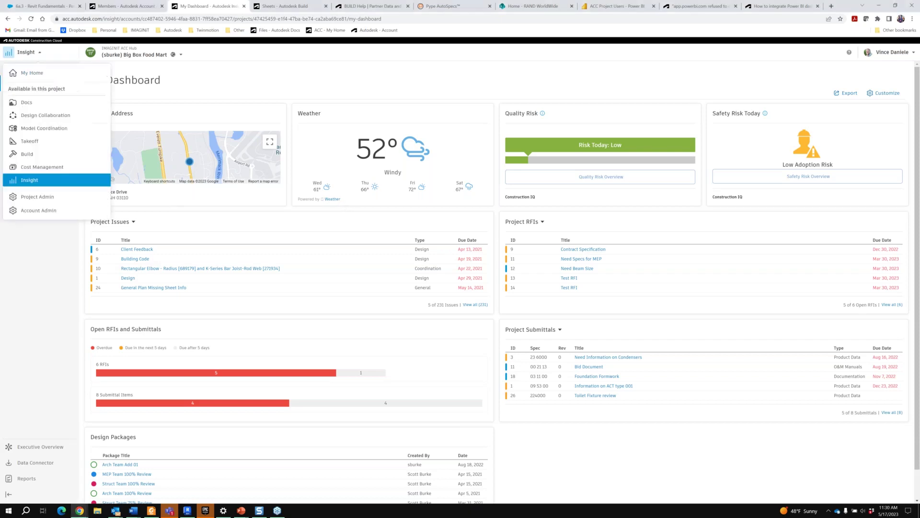
click(29, 73)
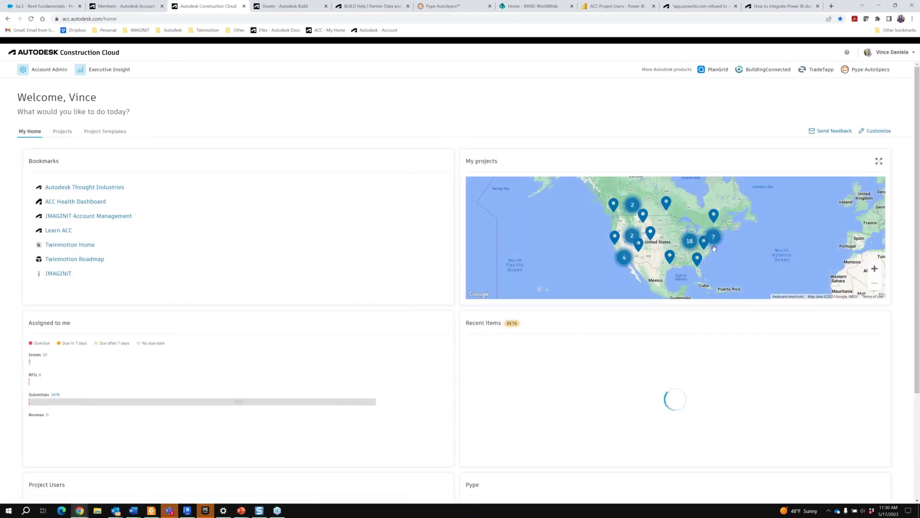
scroll(705, 224, up, 2)
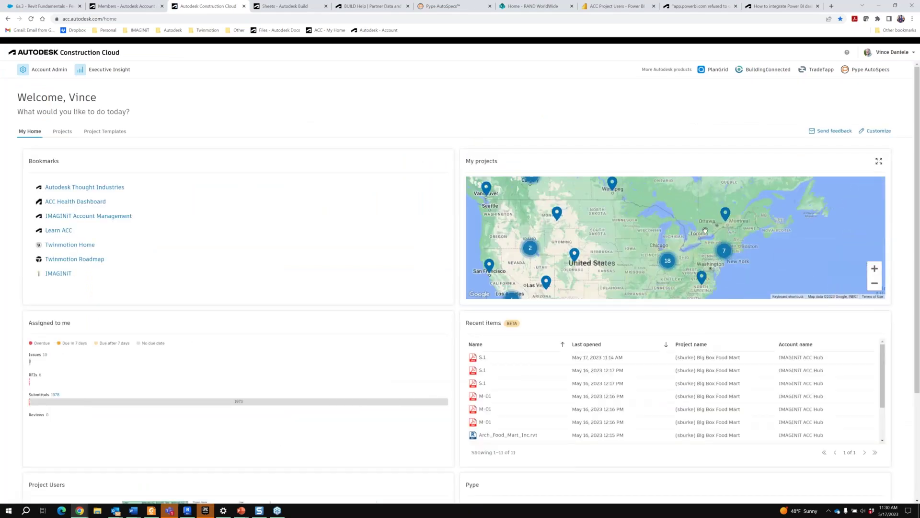
scroll(630, 250, up, 2)
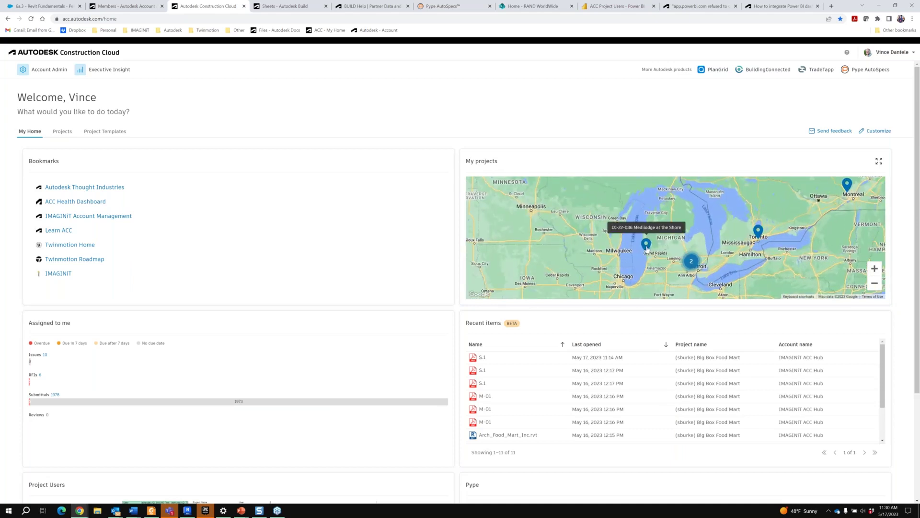
click(646, 244)
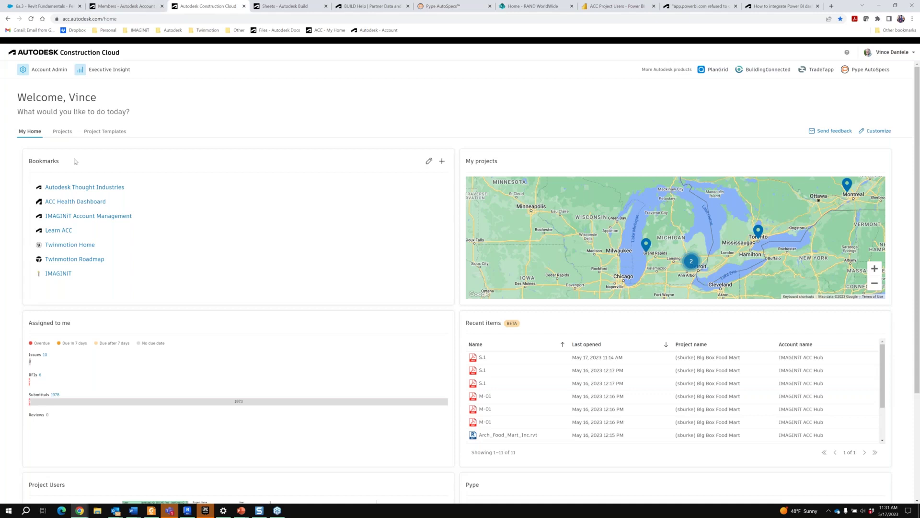
- Search the projects for "food", open the Big Box Food Mart project and show its Insight dashboard
click(74, 132)
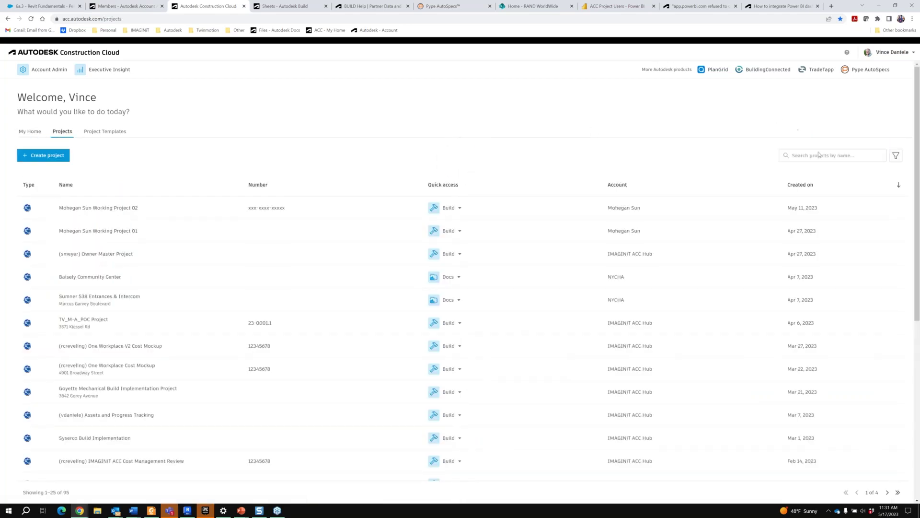
click(823, 156)
text(food)
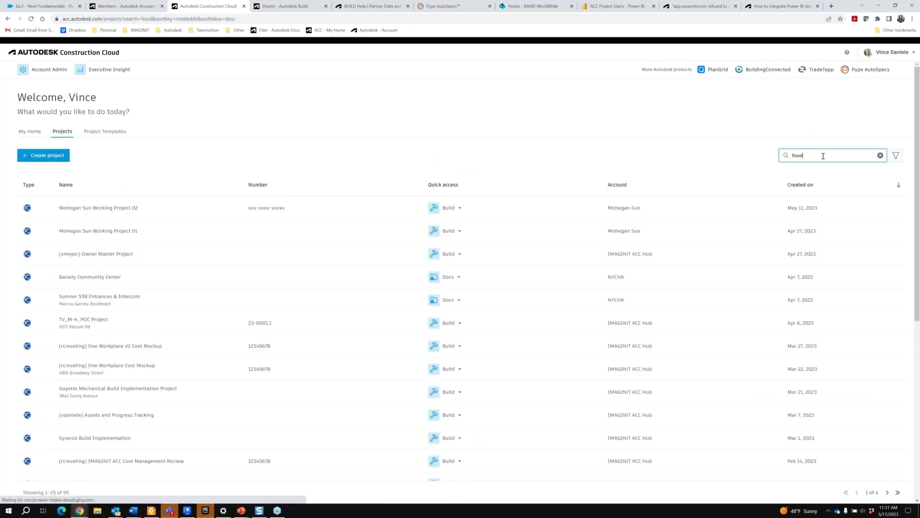
click(187, 211)
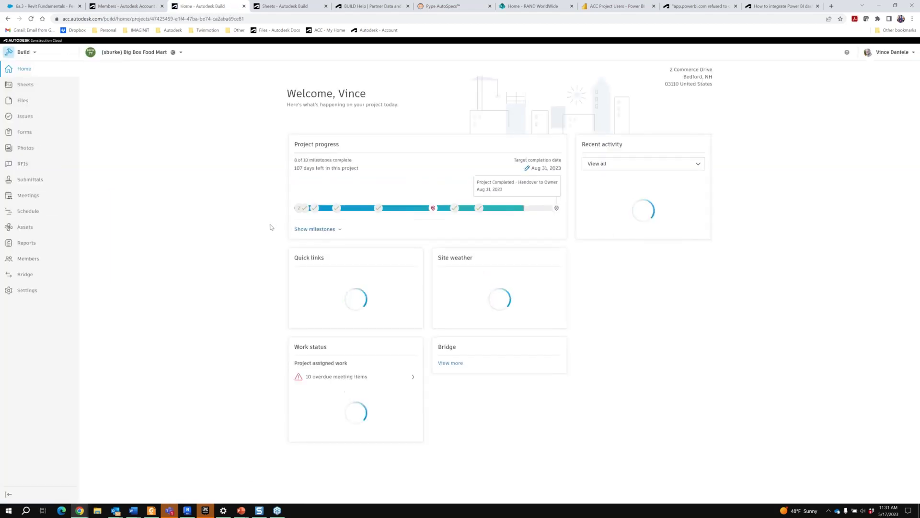
click(20, 53)
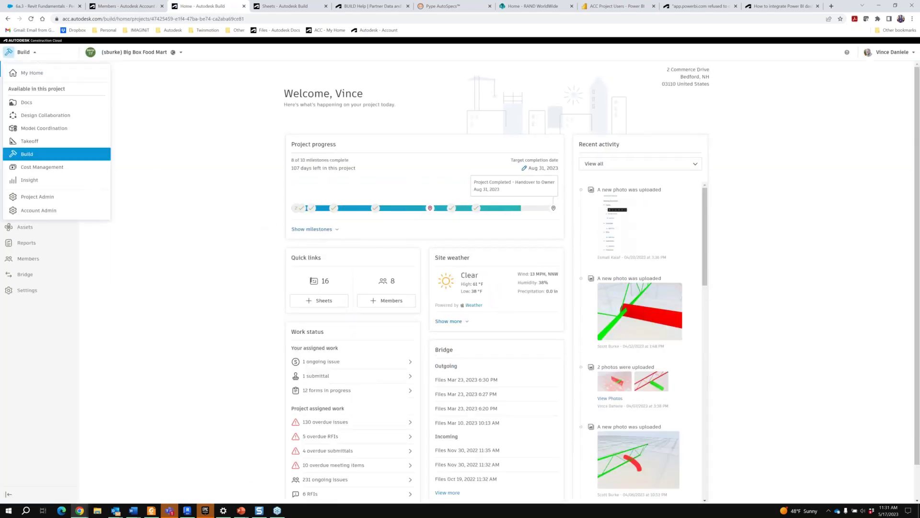
click(30, 182)
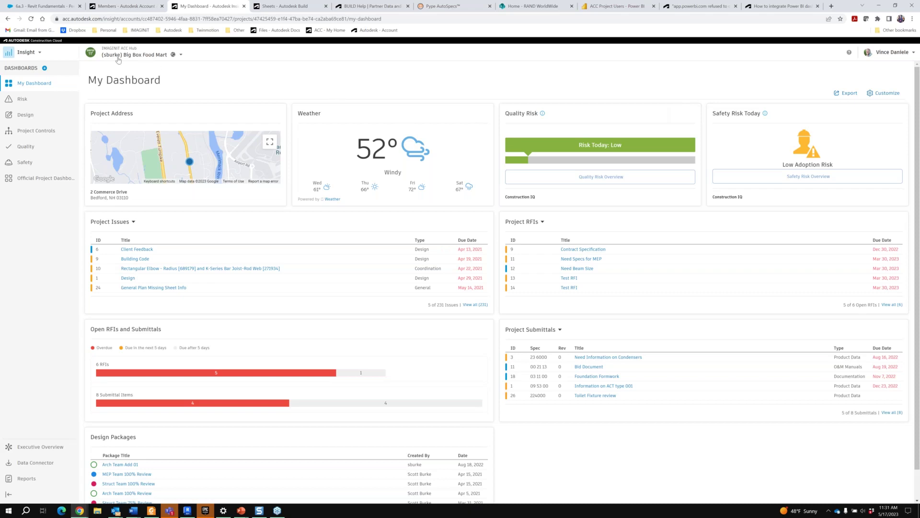
- Leave the project's Insight dashboard and go back to My Home
click(41, 56)
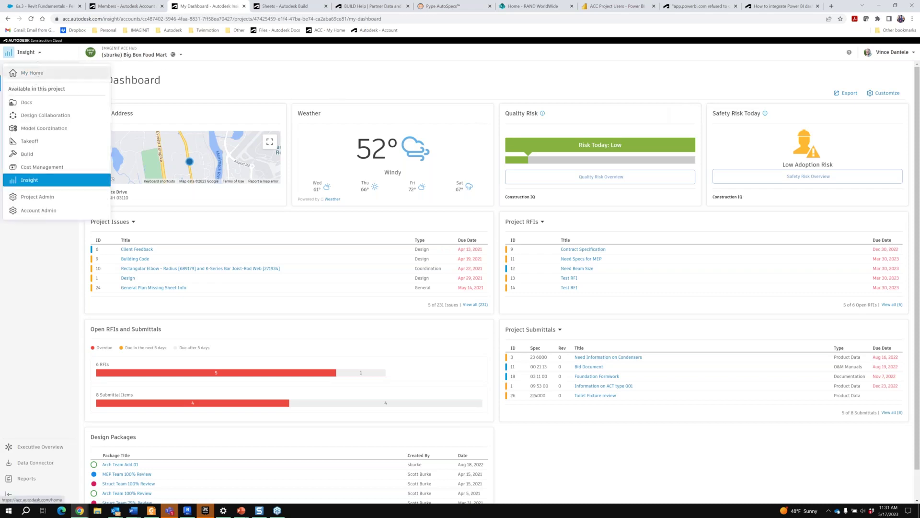
click(33, 73)
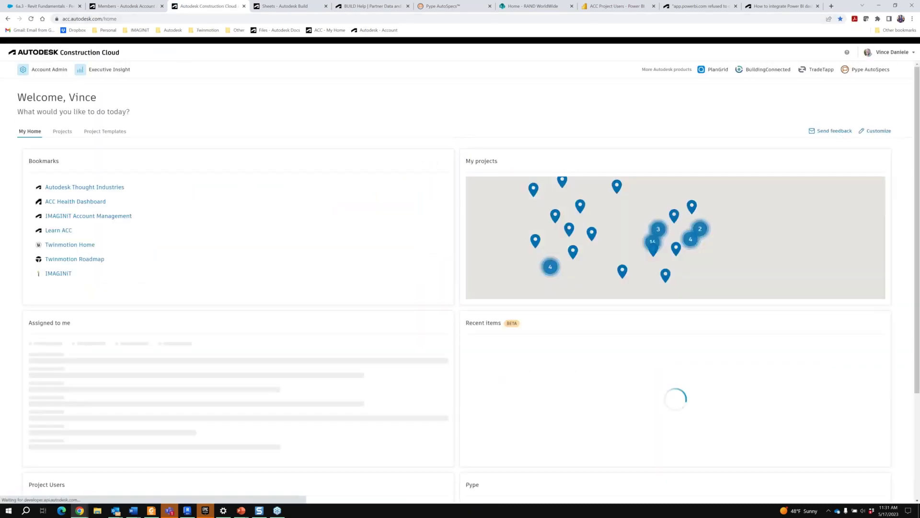
- Start customizing the My Home dashboard and look through the partner cards in the card library
click(875, 131)
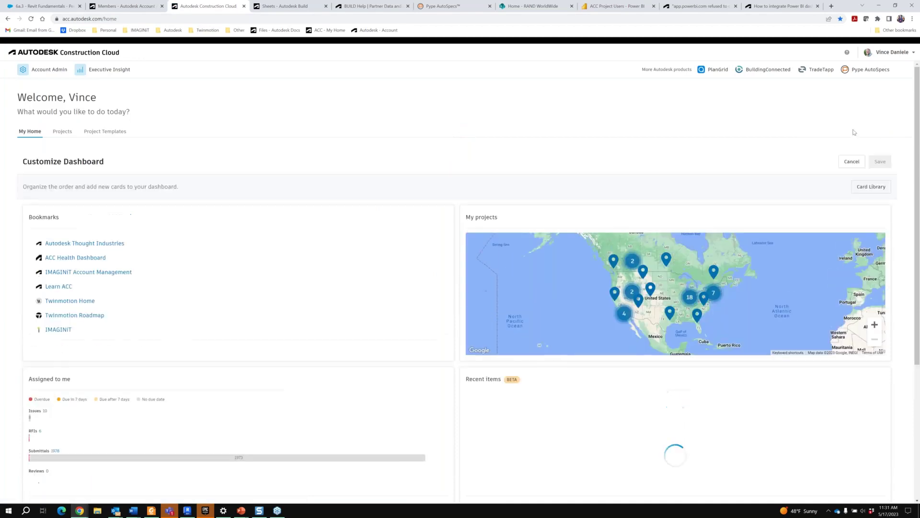
click(871, 187)
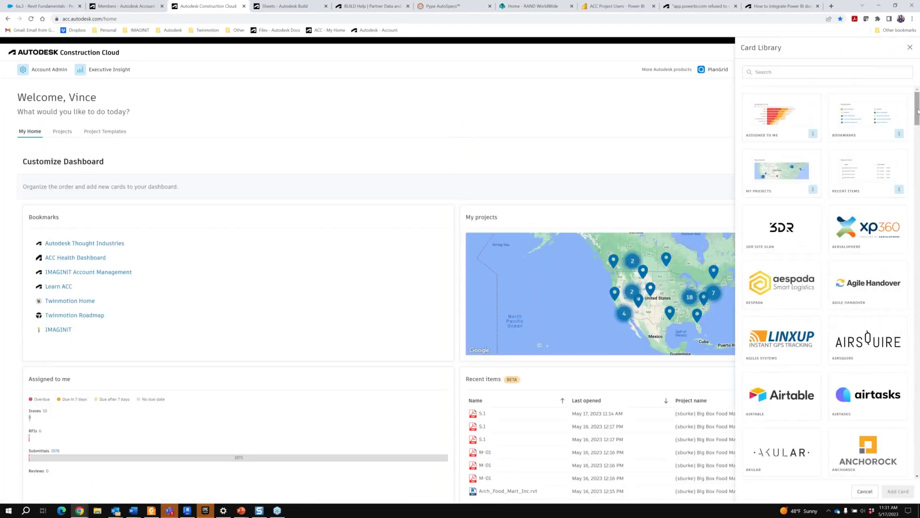
drag(917, 111, 917, 465)
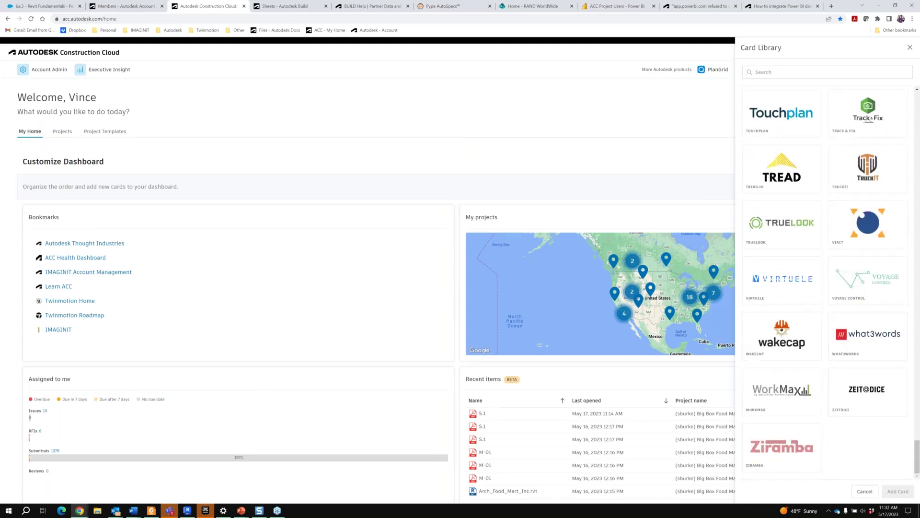
scroll(857, 420, up, 1)
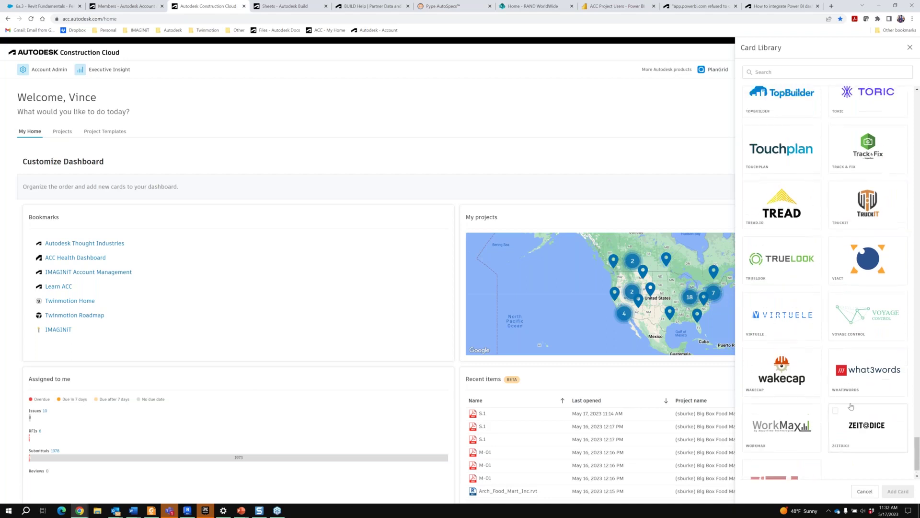
drag(917, 453, 917, 402)
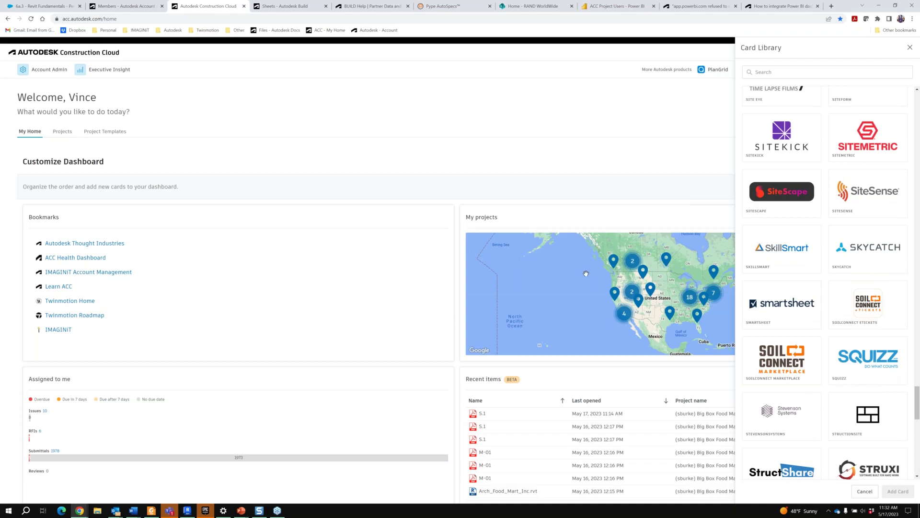
- Try the My projects card in the Bookmarks card's position, close the card library and move the card back to its original place
drag(623, 287, 555, 295)
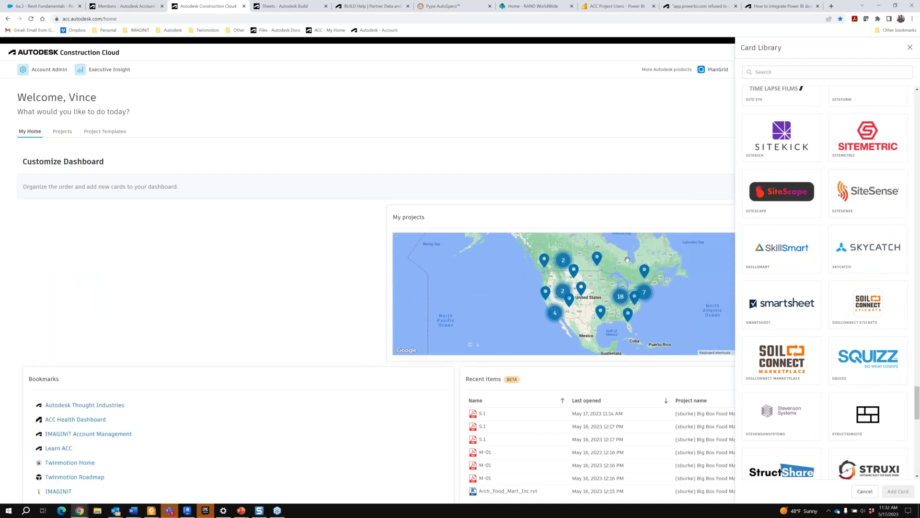
click(910, 48)
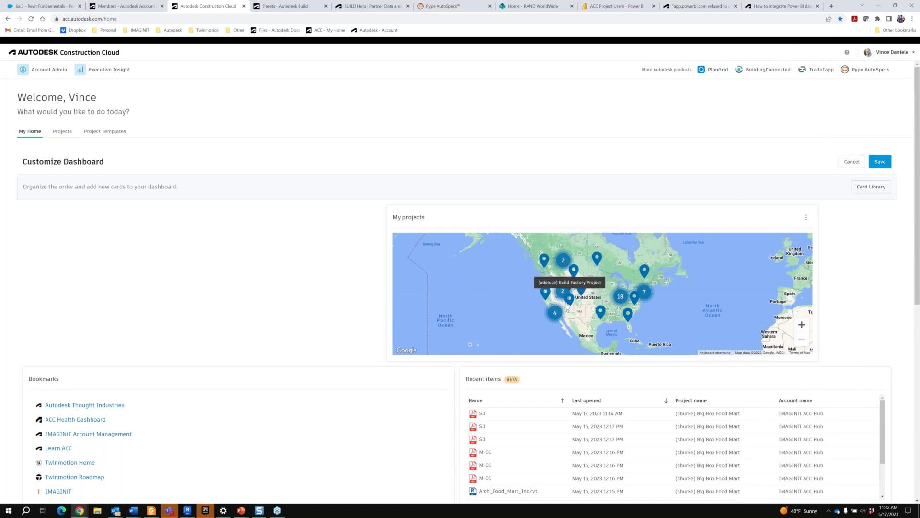
scroll(578, 266, up, 2)
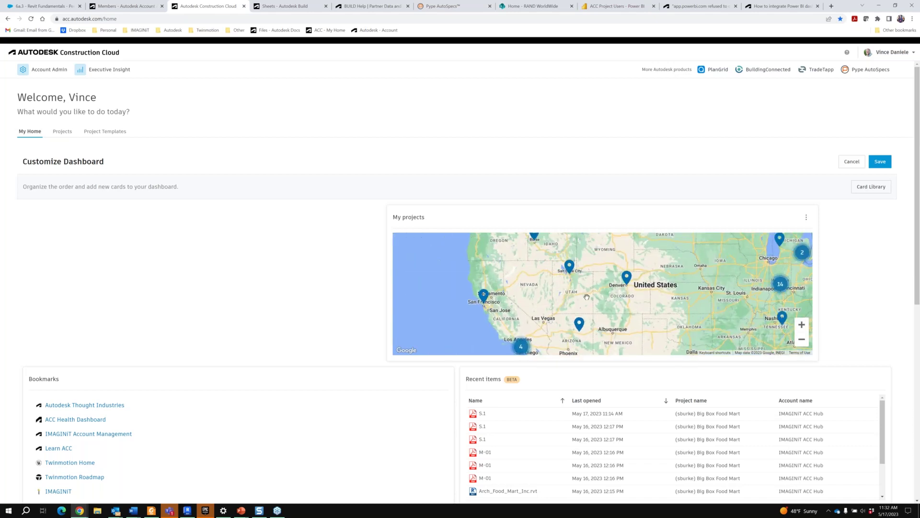
mouse_move(587, 297)
mouse_down()
mouse_move(551, 302)
mouse_move(584, 285)
mouse_up()
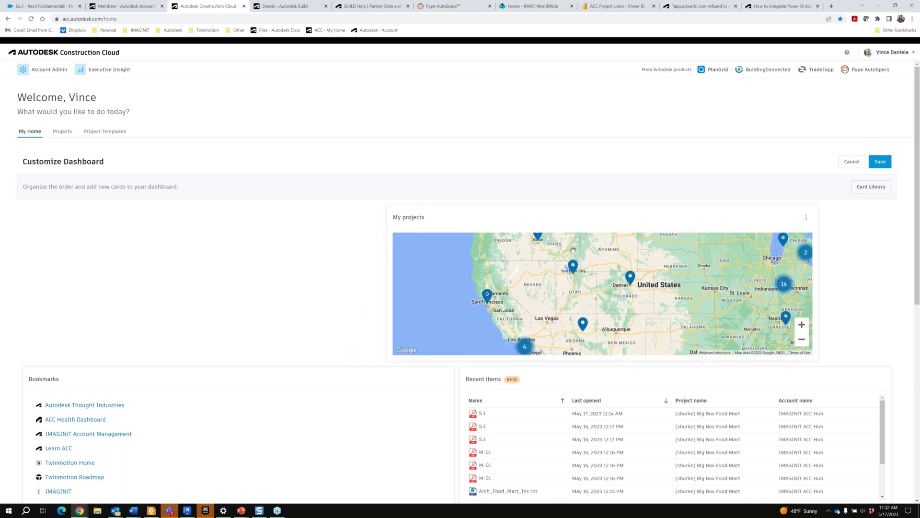
drag(501, 219, 556, 224)
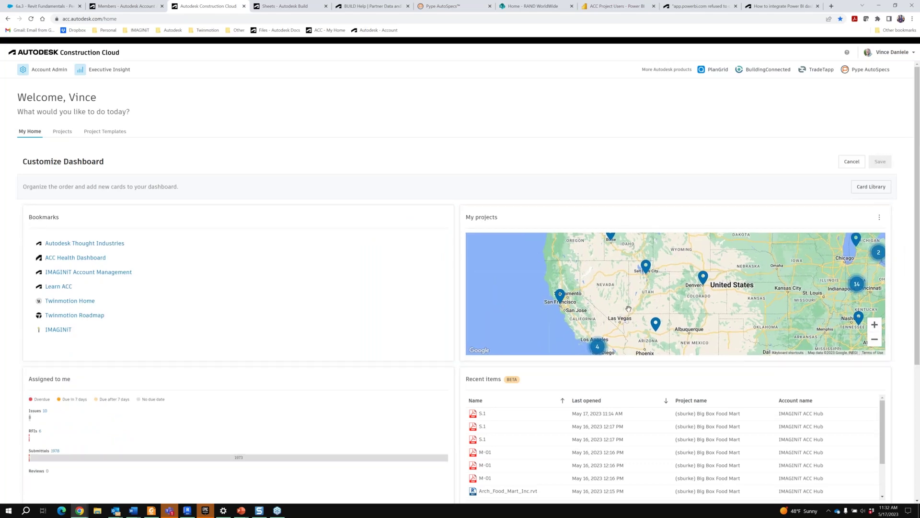
scroll(629, 308, down, 3)
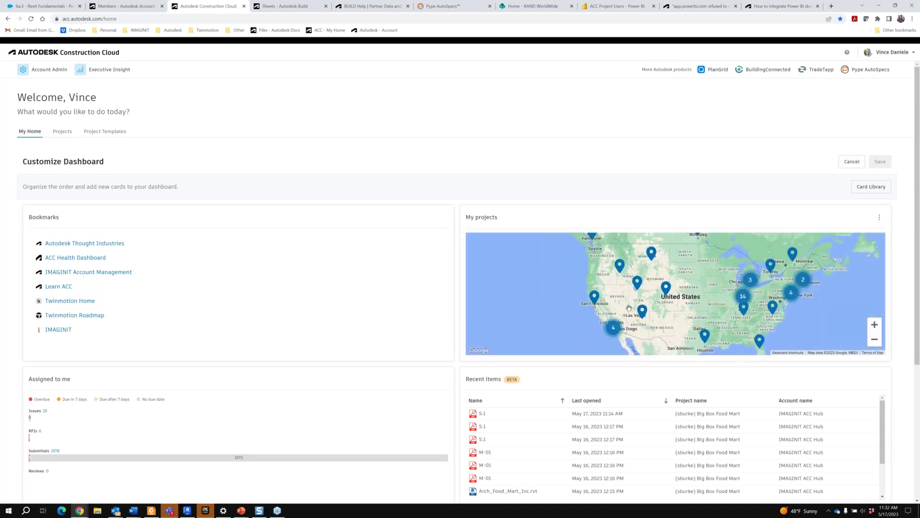
scroll(704, 323, up, 1)
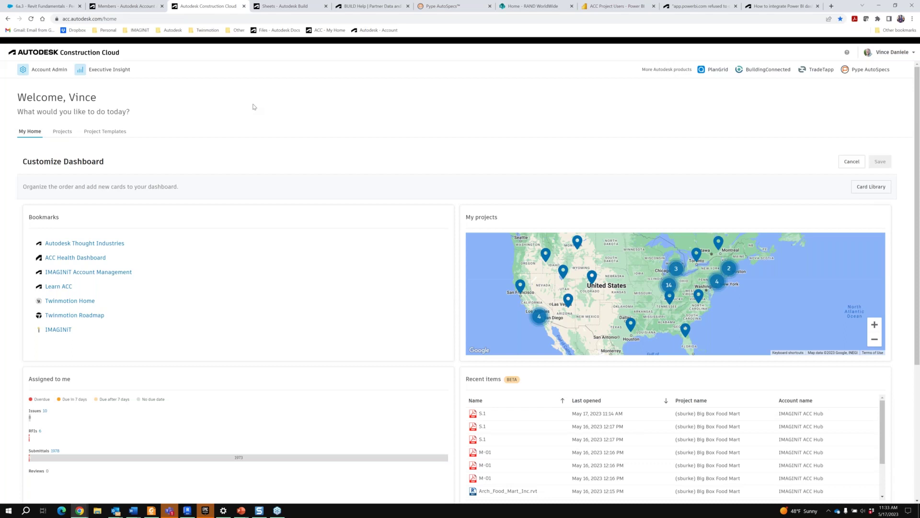
- Reopen the card library and examine the partner integration cards between Ziramba and Riskcast
click(870, 187)
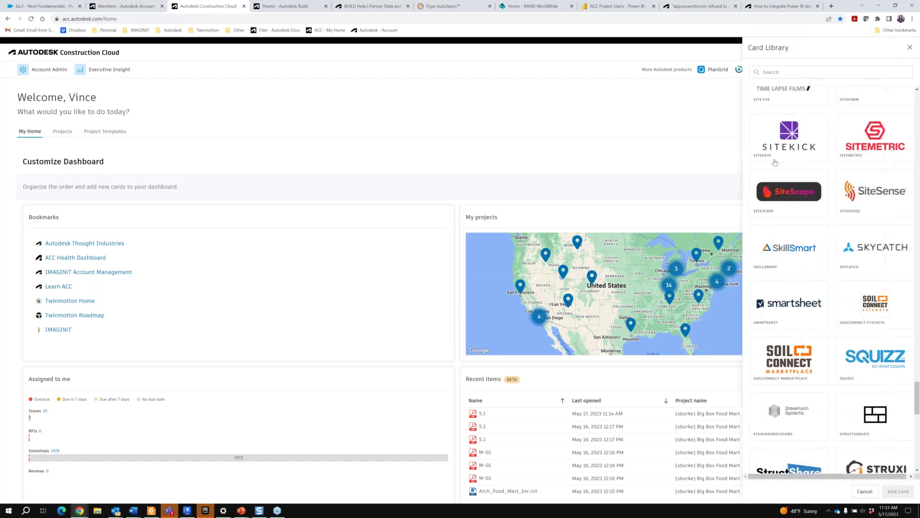
scroll(805, 184, down, 4)
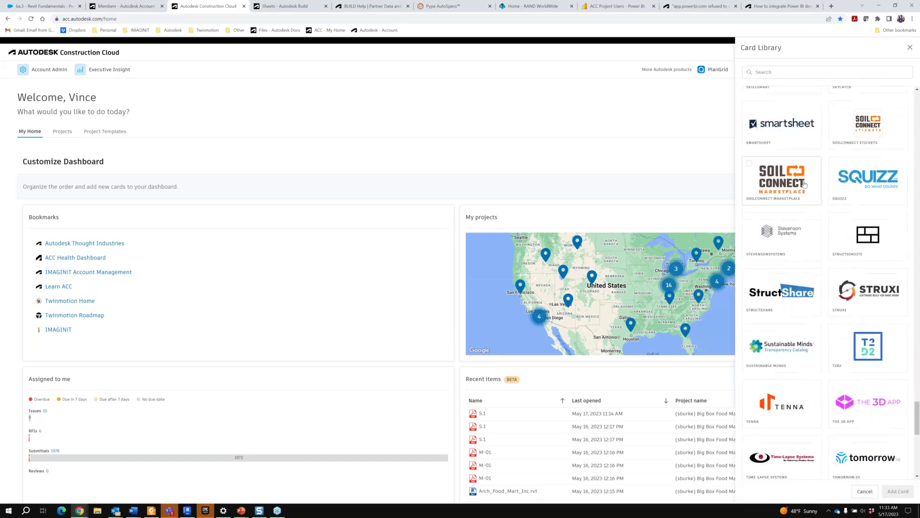
scroll(805, 184, down, 5)
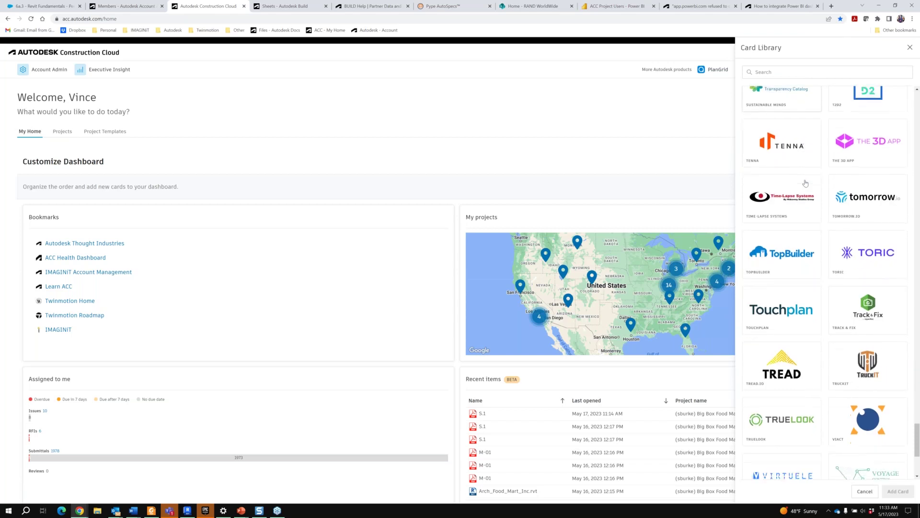
scroll(805, 183, down, 2)
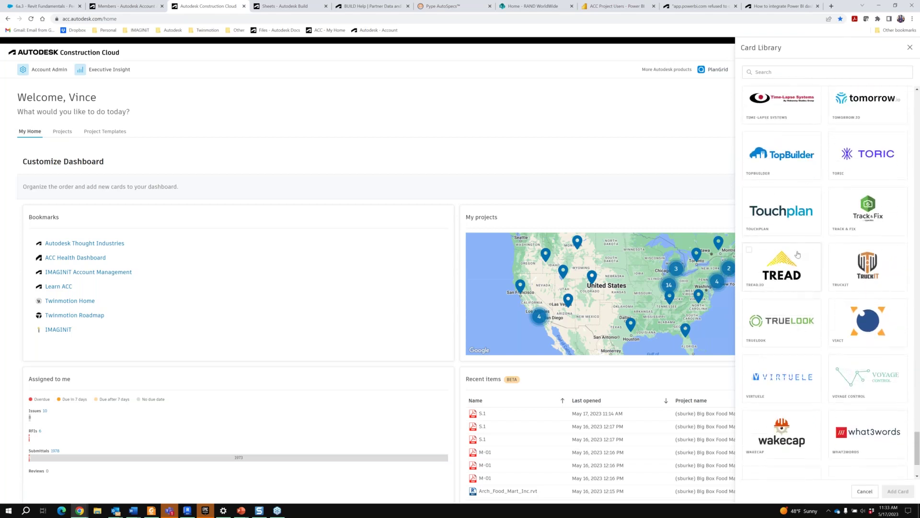
scroll(798, 255, down, 2)
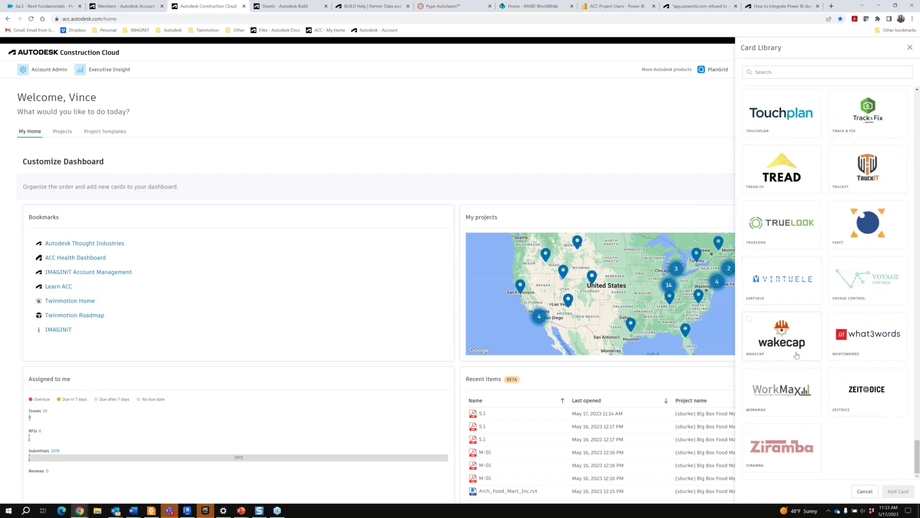
scroll(796, 355, up, 5)
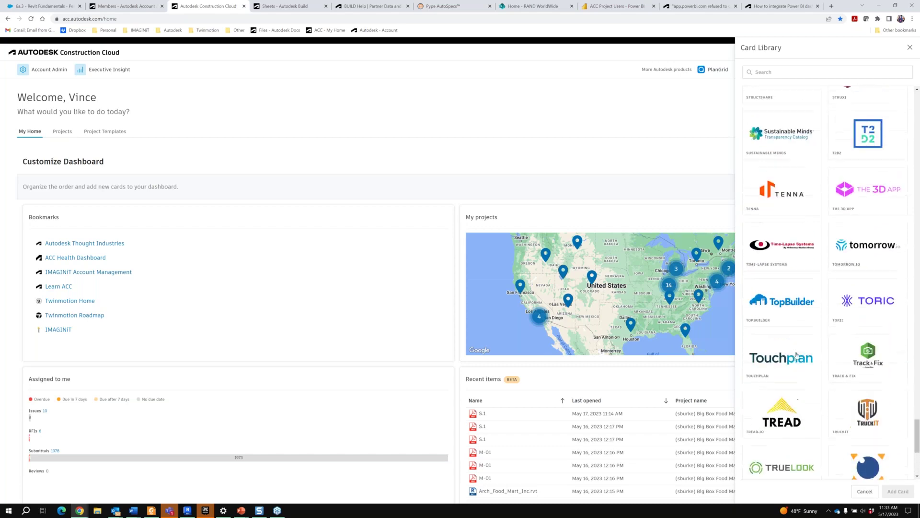
scroll(796, 355, up, 5)
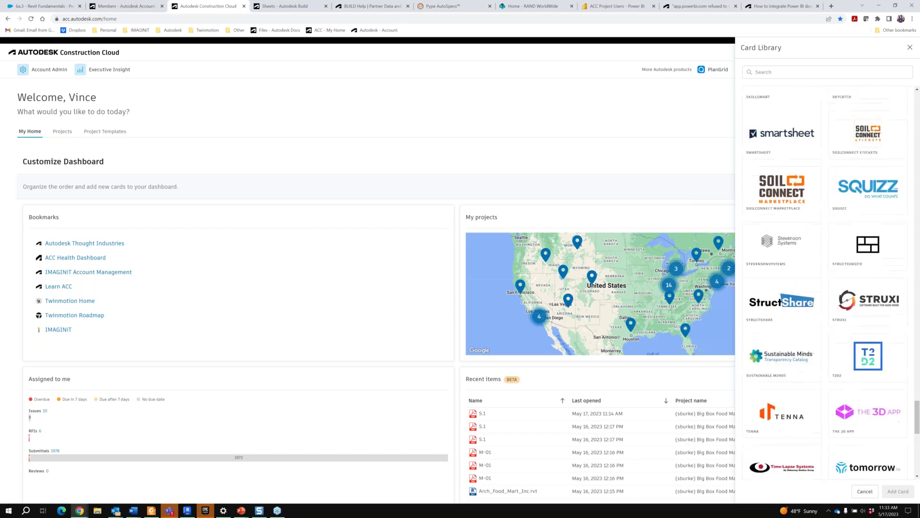
scroll(796, 357, up, 3)
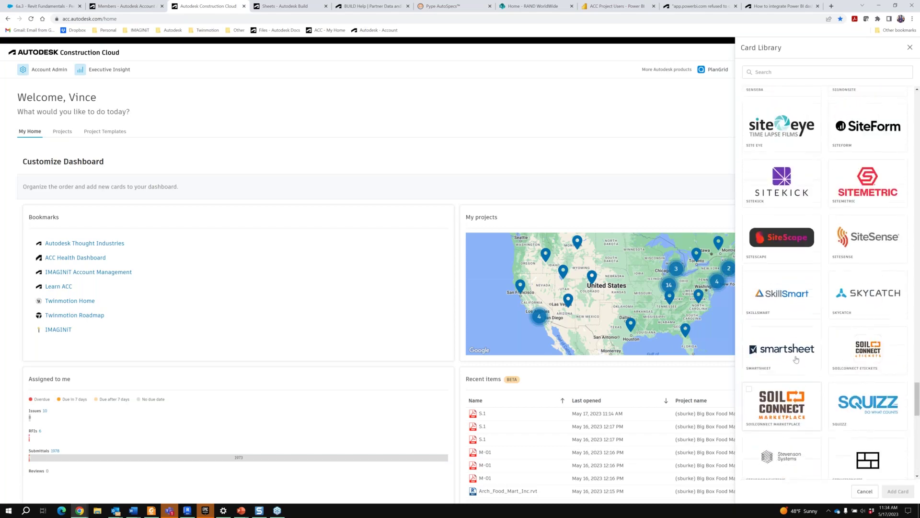
scroll(796, 359, up, 2)
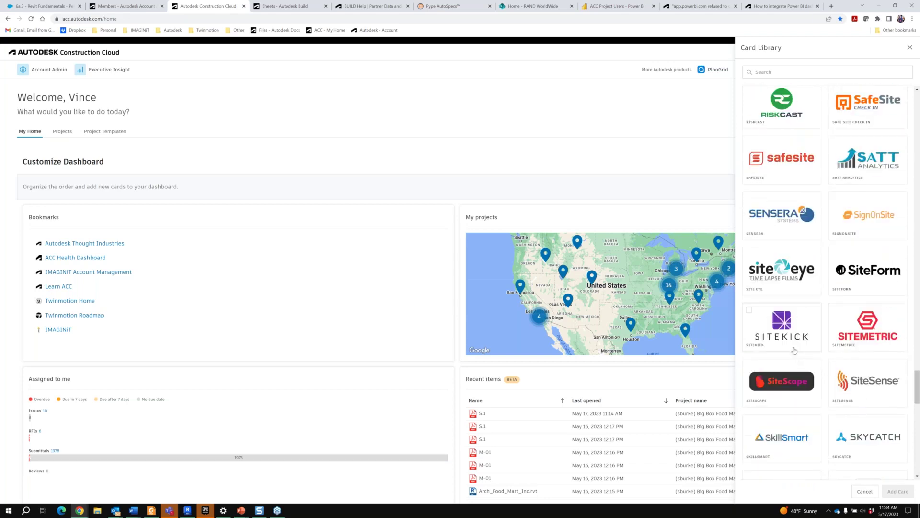
- Select the Site Eye card, clear its selection and browse the partner cards listed before it
click(786, 289)
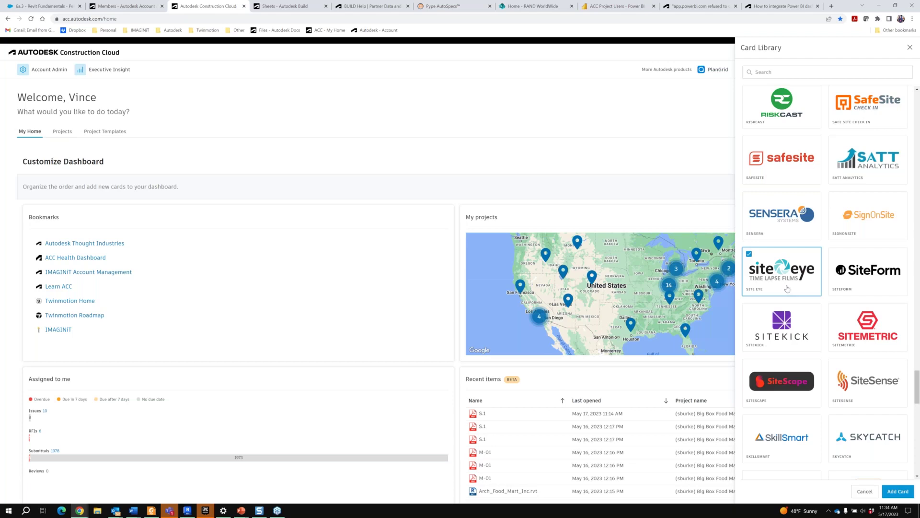
click(748, 254)
scroll(784, 320, up, 1)
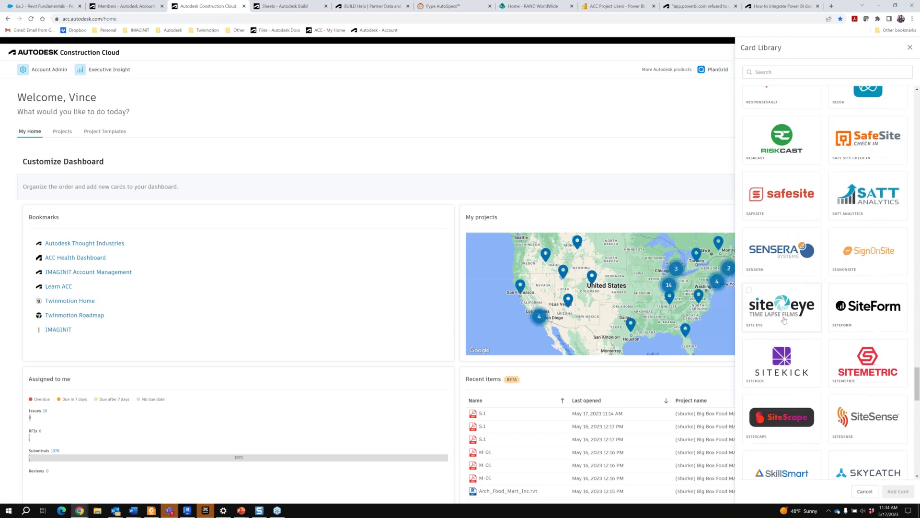
scroll(784, 320, up, 5)
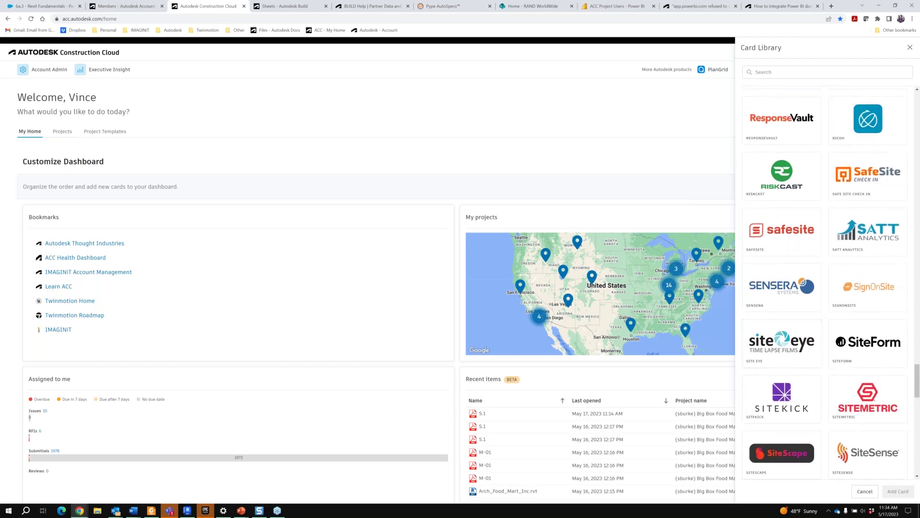
scroll(783, 314, up, 2)
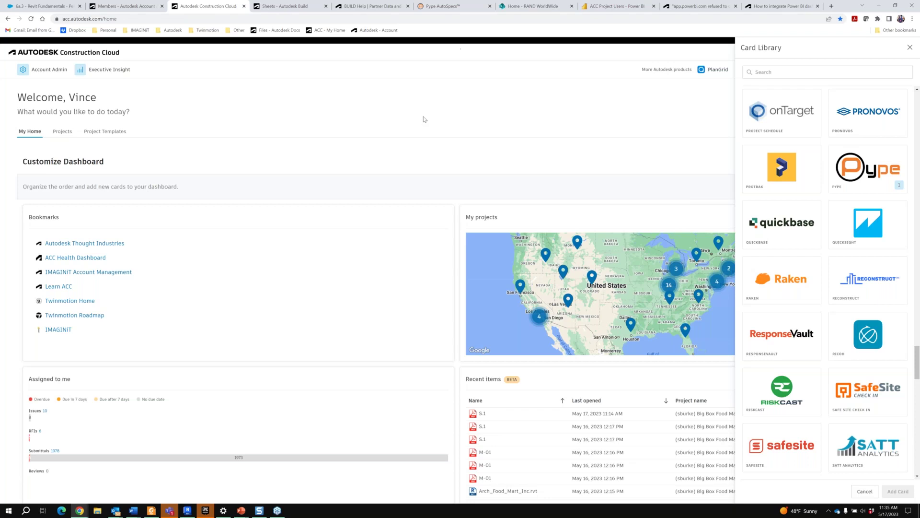
- Close the card library and open the Project Users card's configuration to examine its card title and partner URL
scroll(418, 145, down, 4)
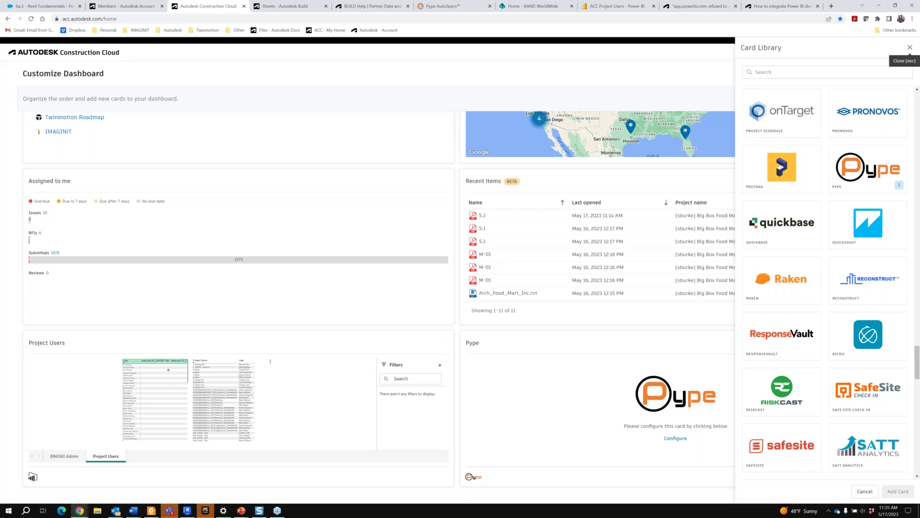
click(910, 47)
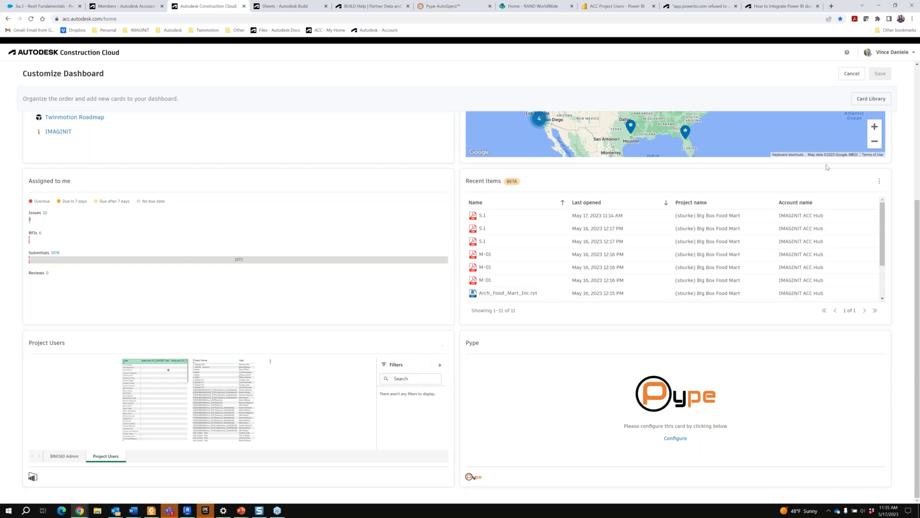
click(442, 343)
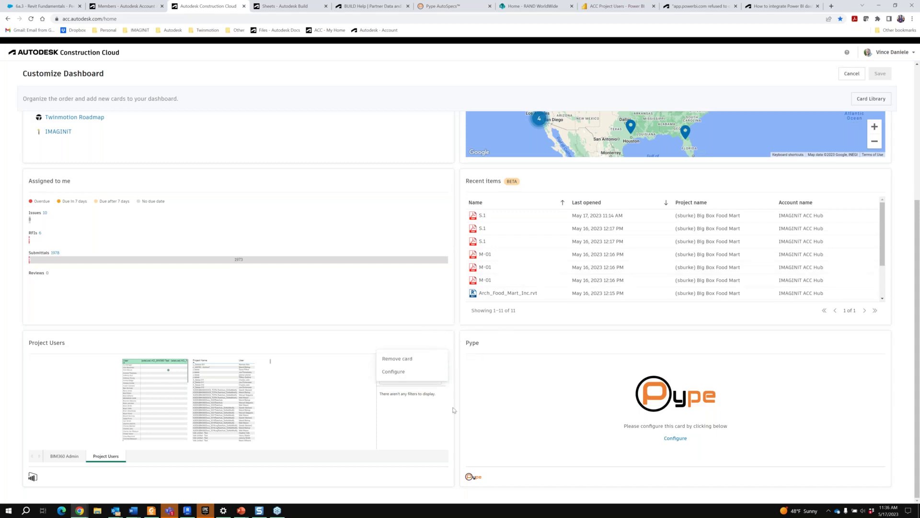
click(394, 371)
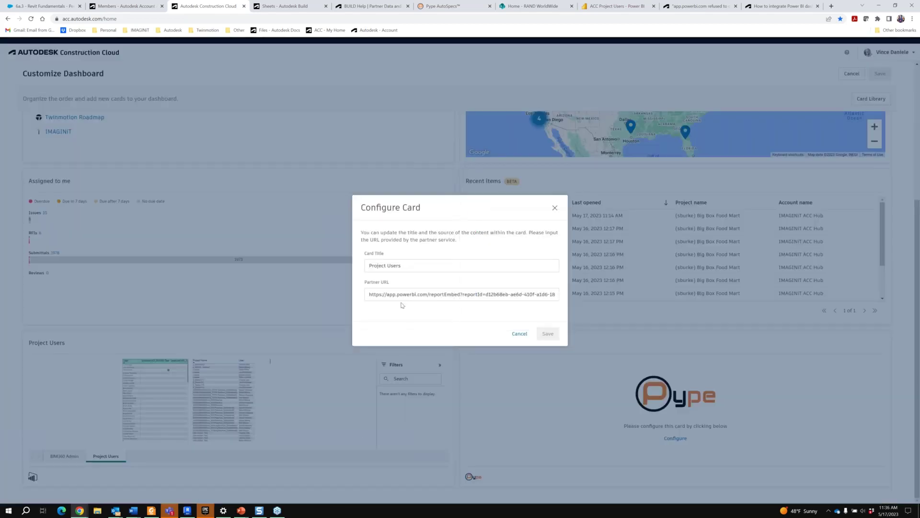
click(414, 268)
drag(414, 268, 366, 261)
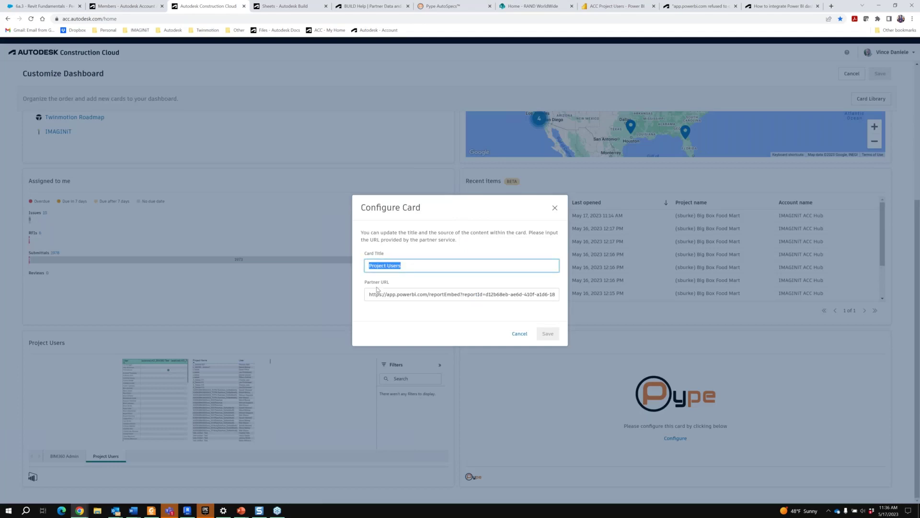
drag(368, 294, 562, 301)
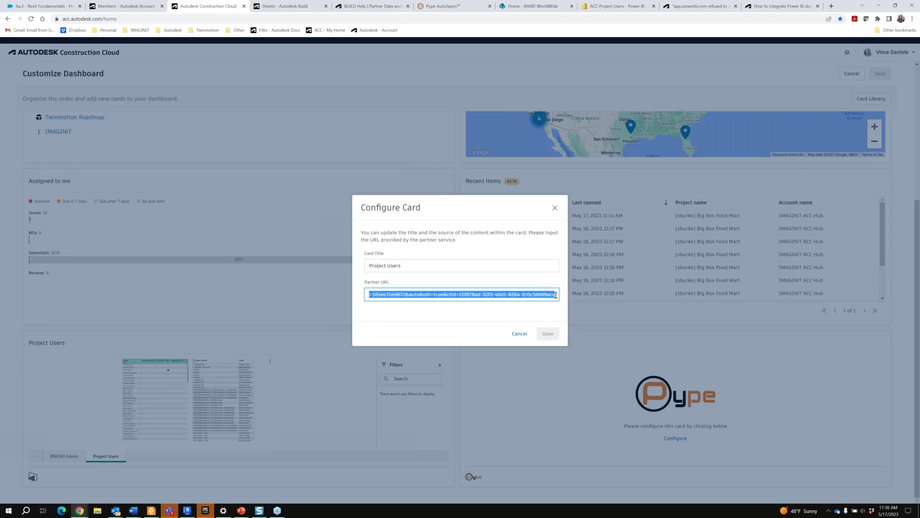
- Switch to the Power BI browser page, look at the ACC workspace and show the contents of My workspace
click(546, 6)
click(623, 5)
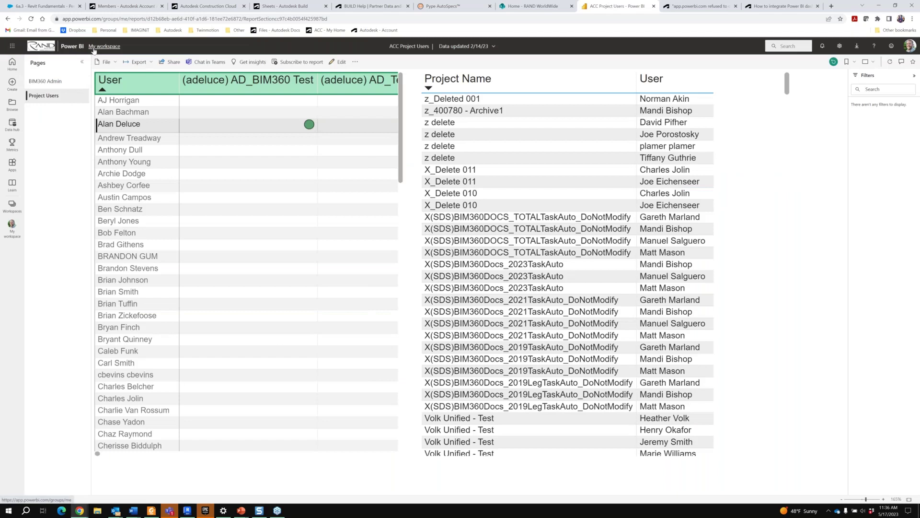
click(12, 206)
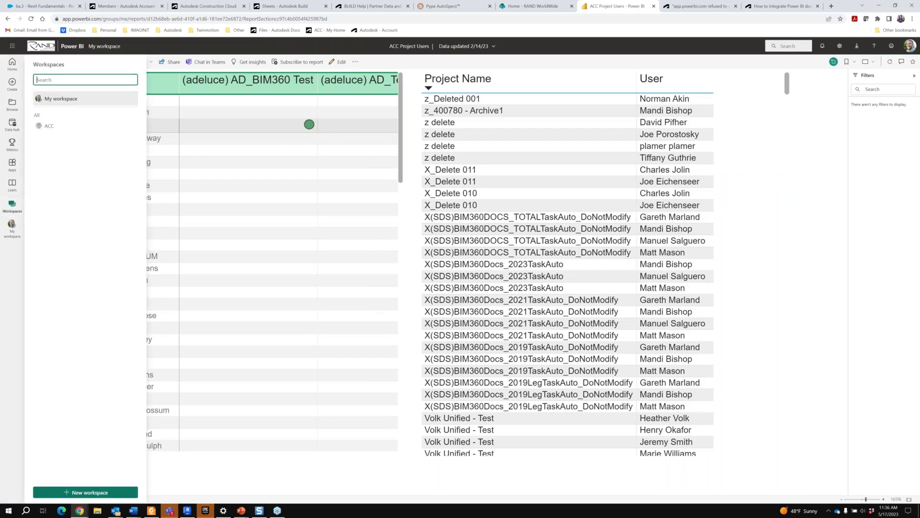
click(52, 126)
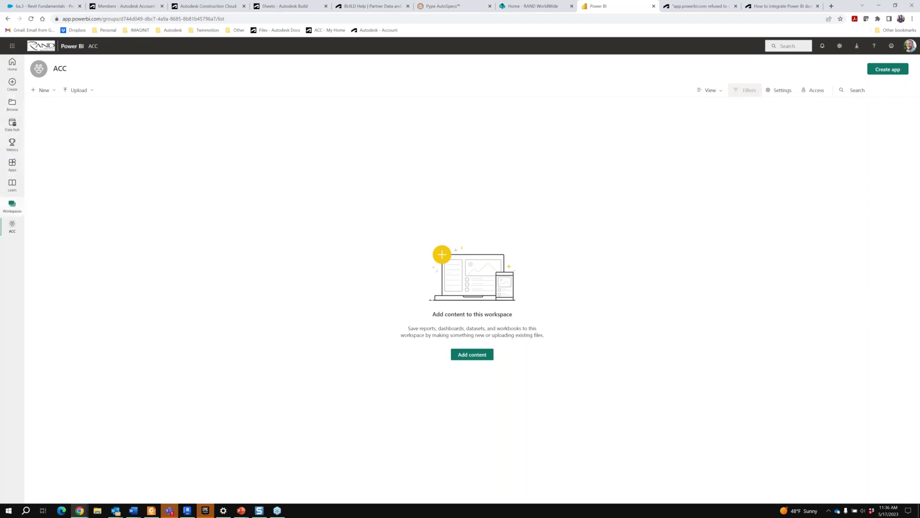
click(12, 206)
click(62, 98)
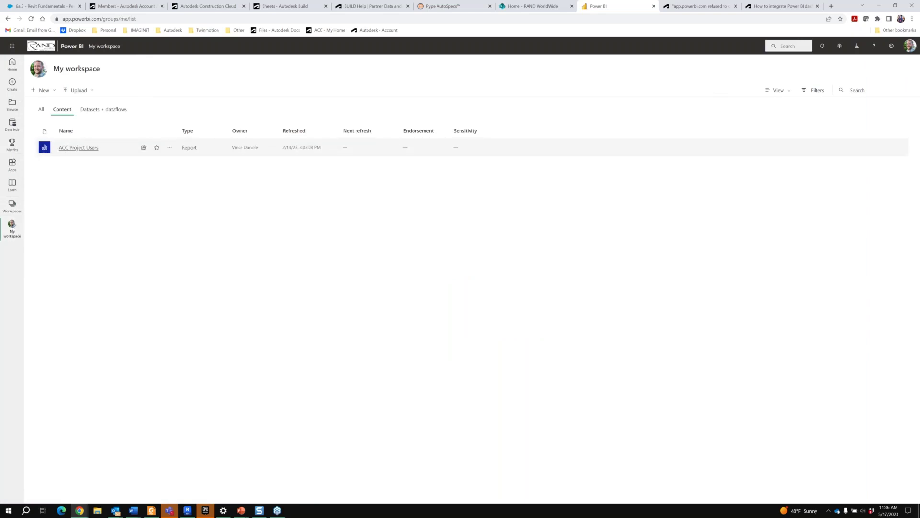
- Open the ACC Project Users report and copy its secure embed link for a website or portal
click(90, 148)
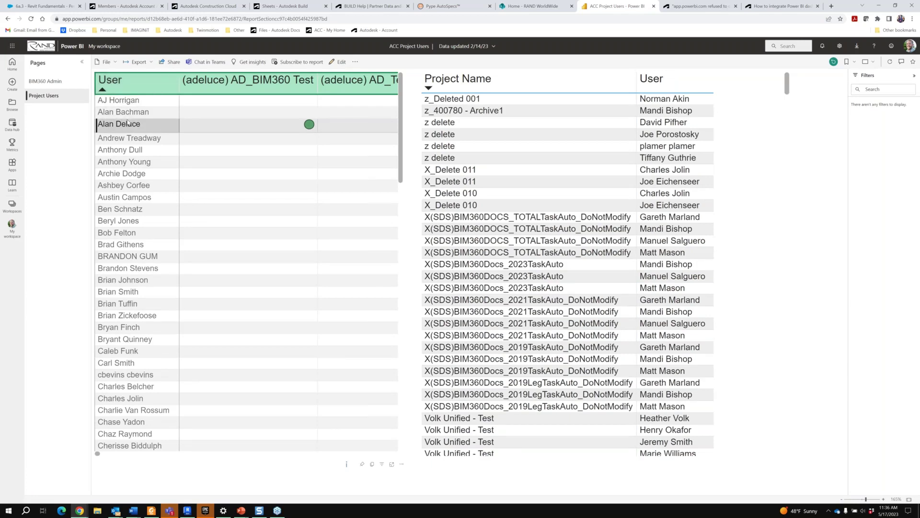
click(106, 62)
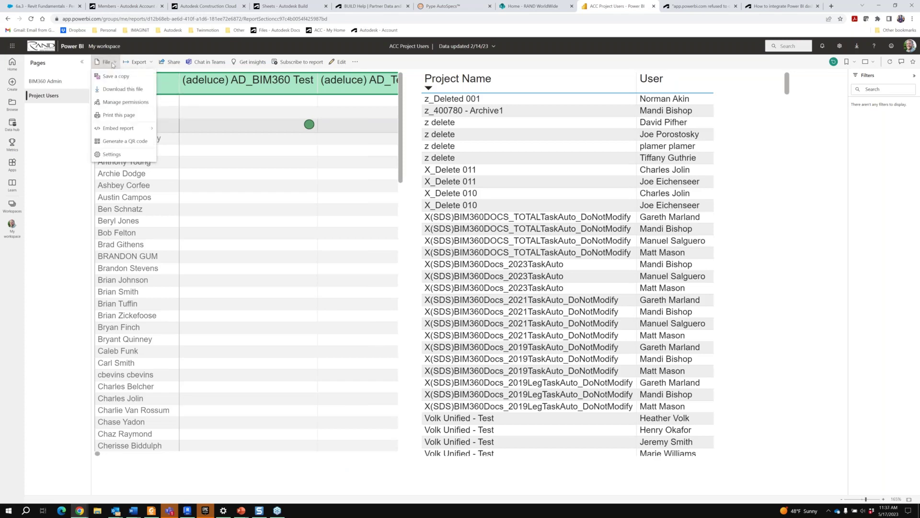
mouse_move(118, 129)
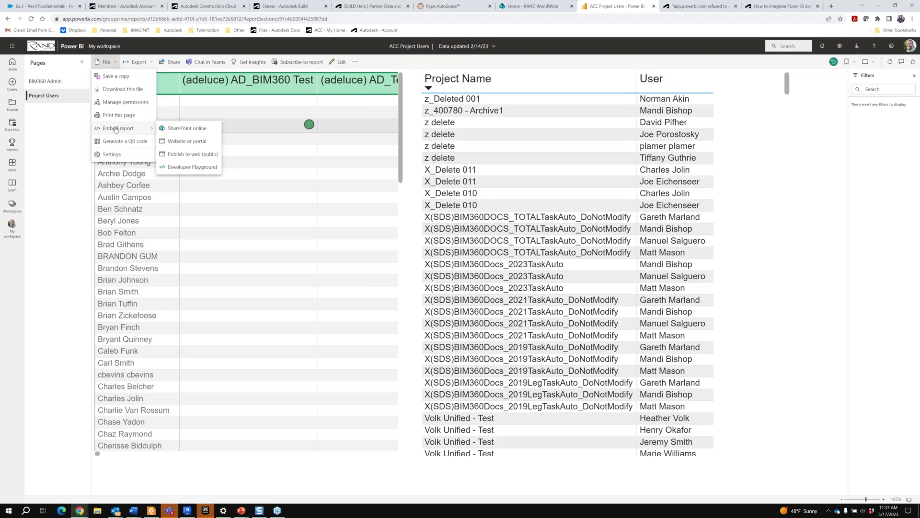
click(183, 145)
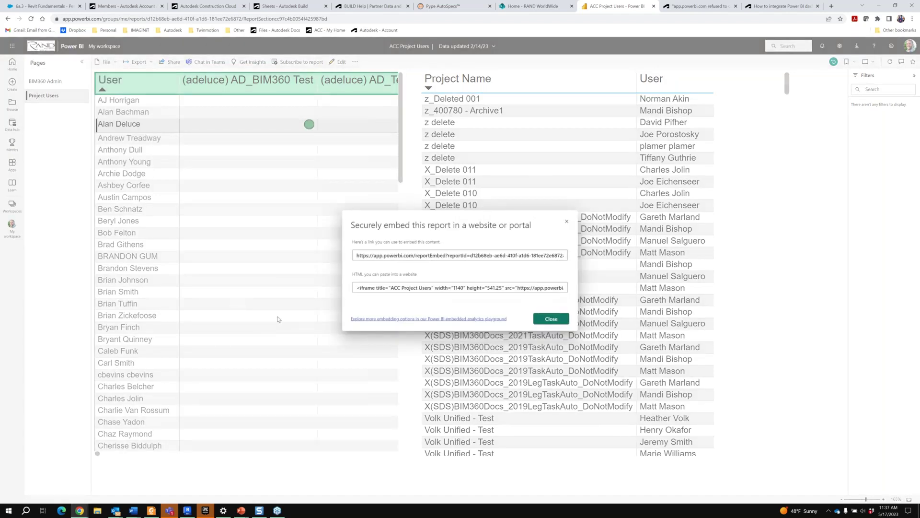
click(382, 255)
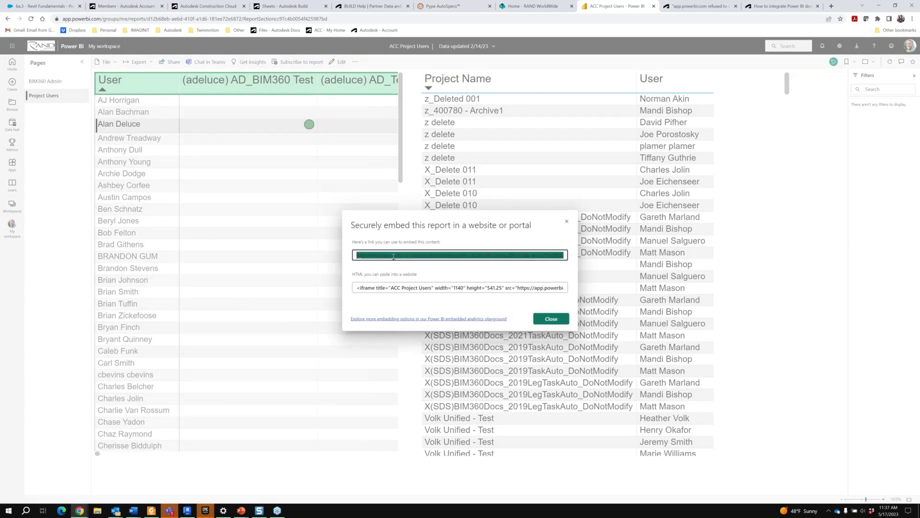
right_click(394, 256)
click(402, 262)
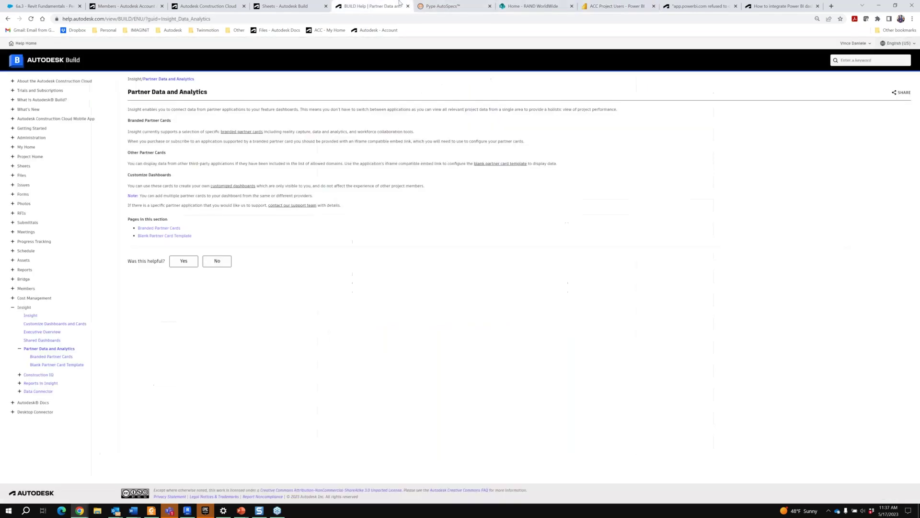
- Switch to the Construction Cloud home page to review the Project Users card's partner URL, and return to Power BI to dismiss the embed link
click(369, 6)
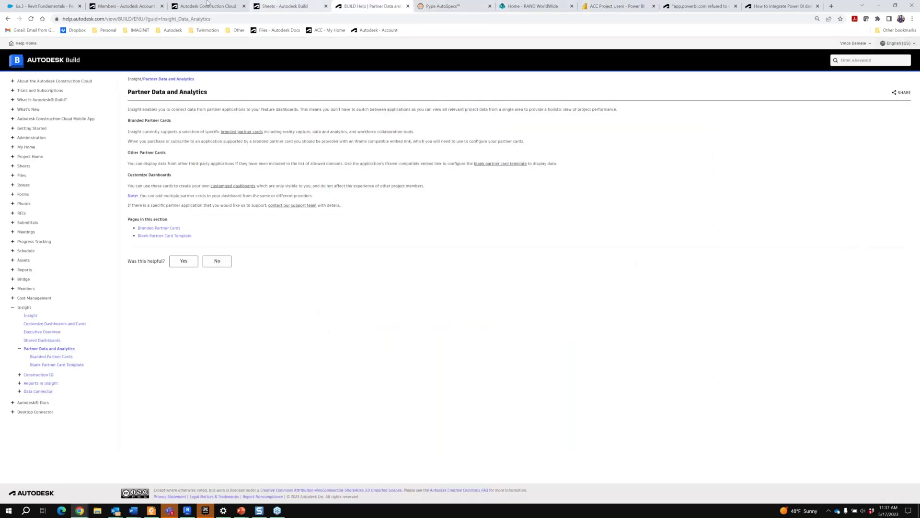
click(127, 6)
click(221, 5)
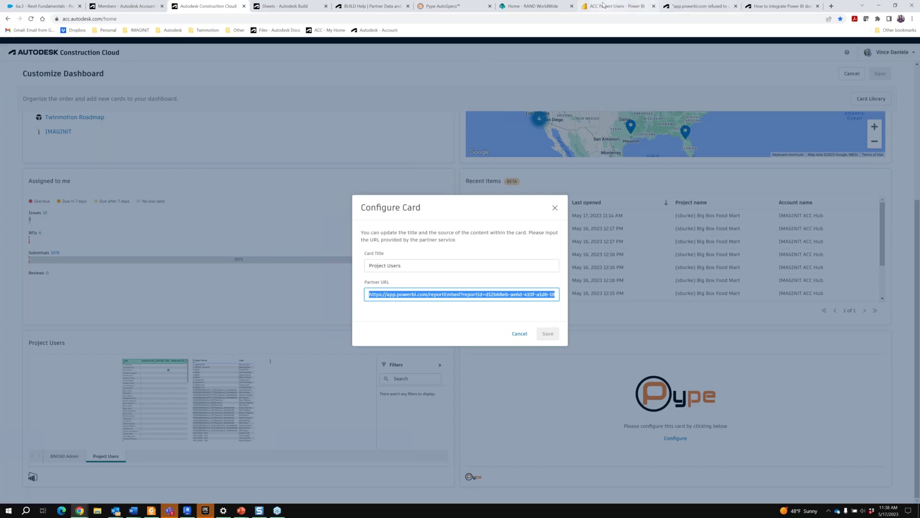
click(547, 2)
click(617, 5)
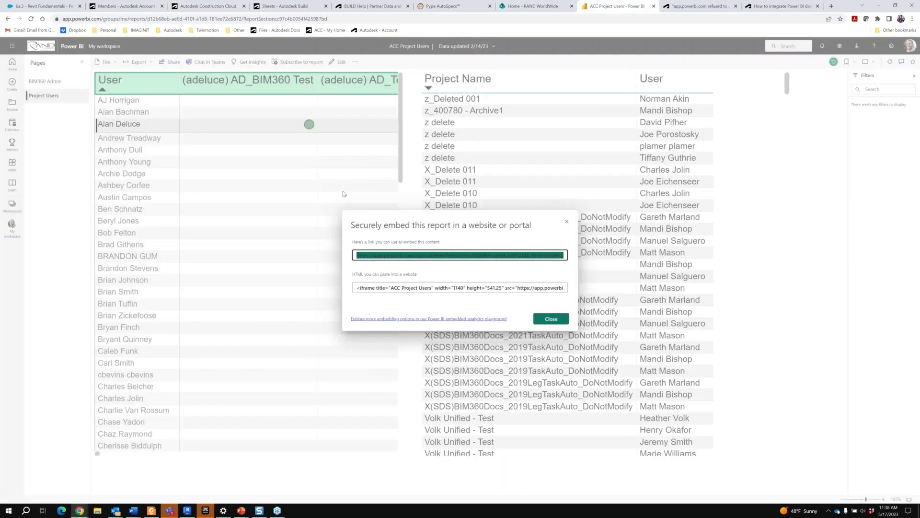
click(551, 321)
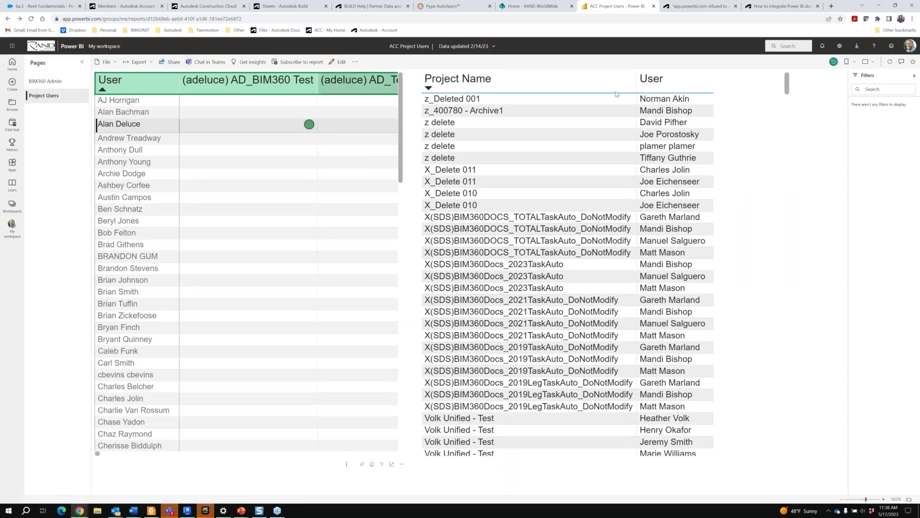
- Go back to My workspace, look at the report's options and open the scheduled refresh settings of the ACC Project Users dataset
click(8, 19)
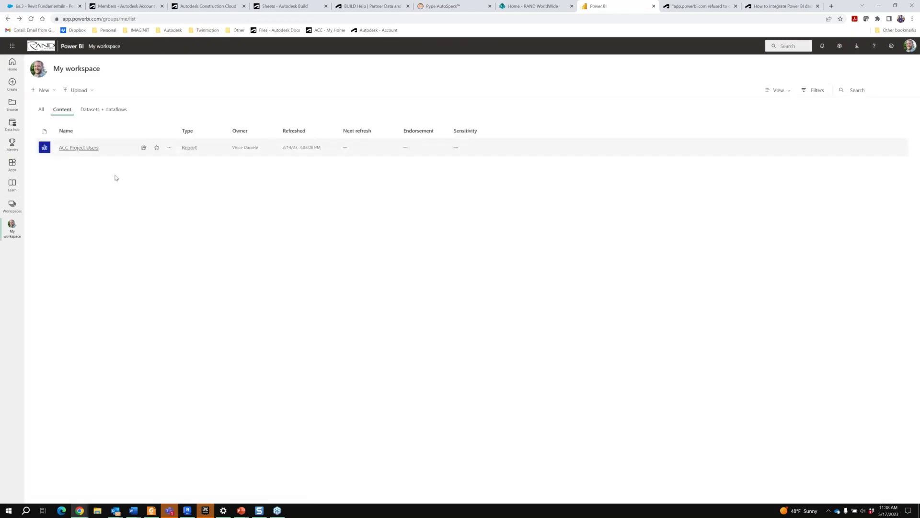
click(169, 148)
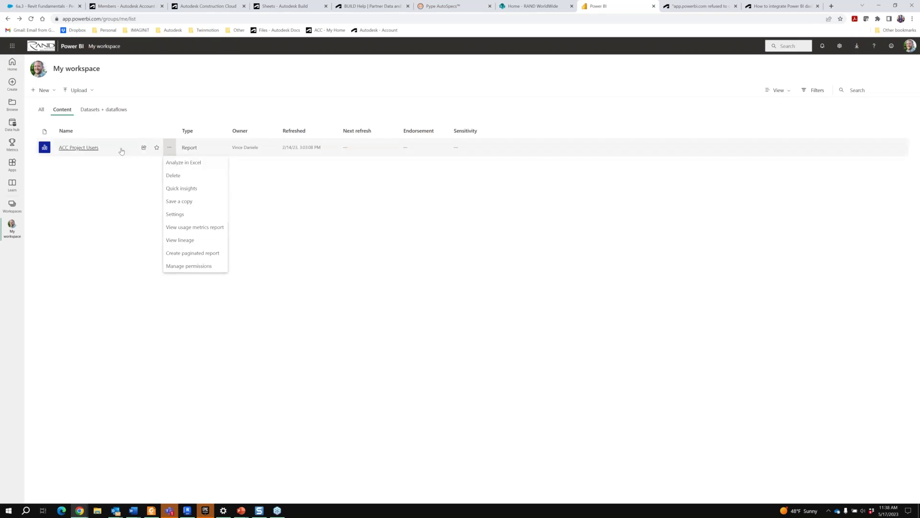
click(169, 148)
click(88, 110)
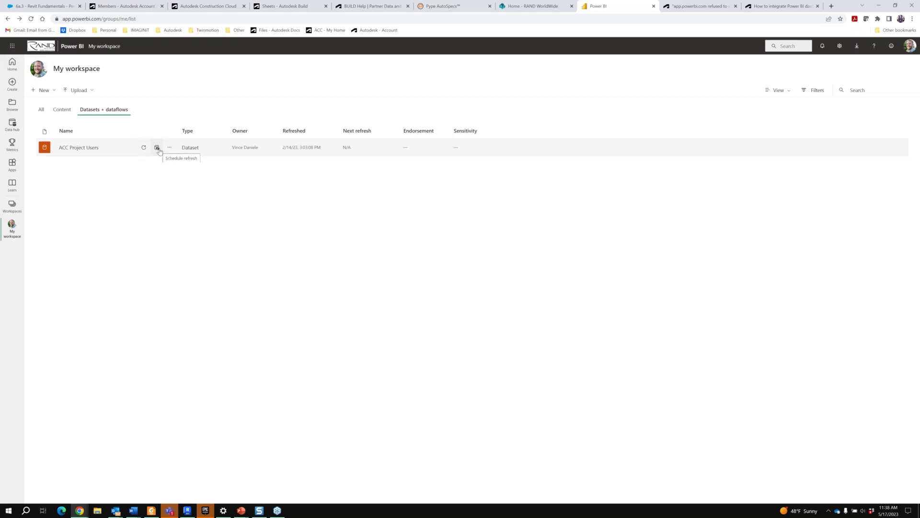
click(157, 148)
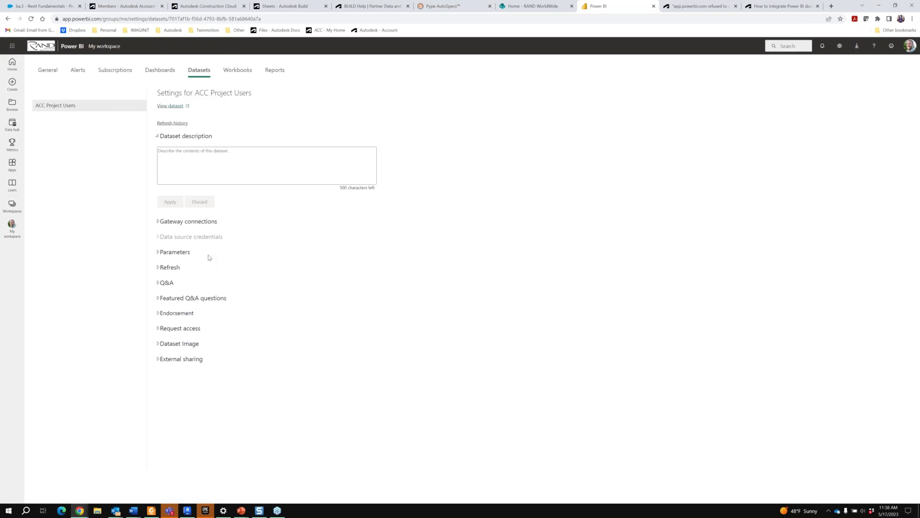
- Switch to the Construction Cloud Account Admin page and open the Data Connector in Insight for the IMAGINiT ACC Hub
click(123, 6)
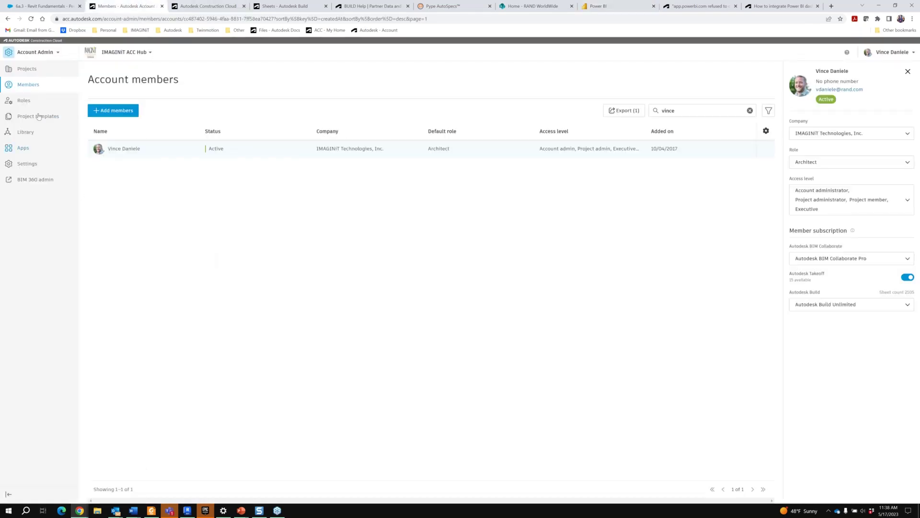
click(43, 53)
click(29, 87)
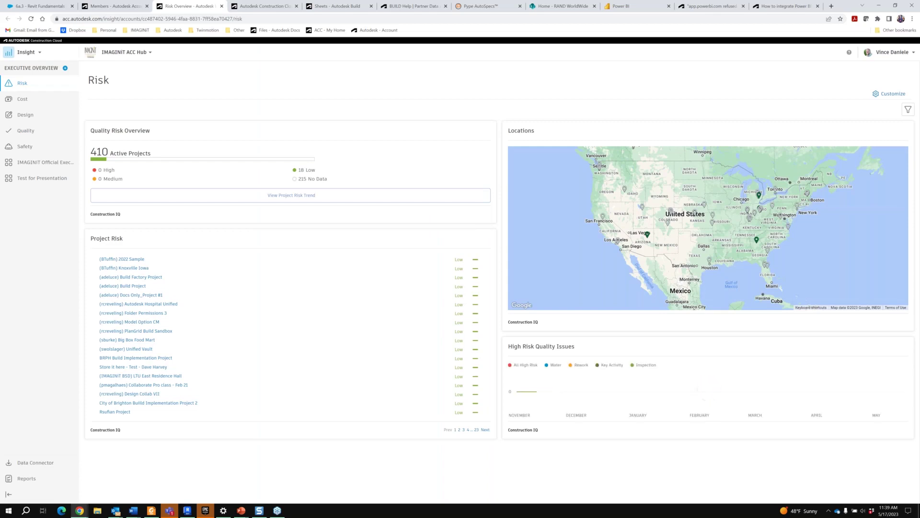
click(29, 464)
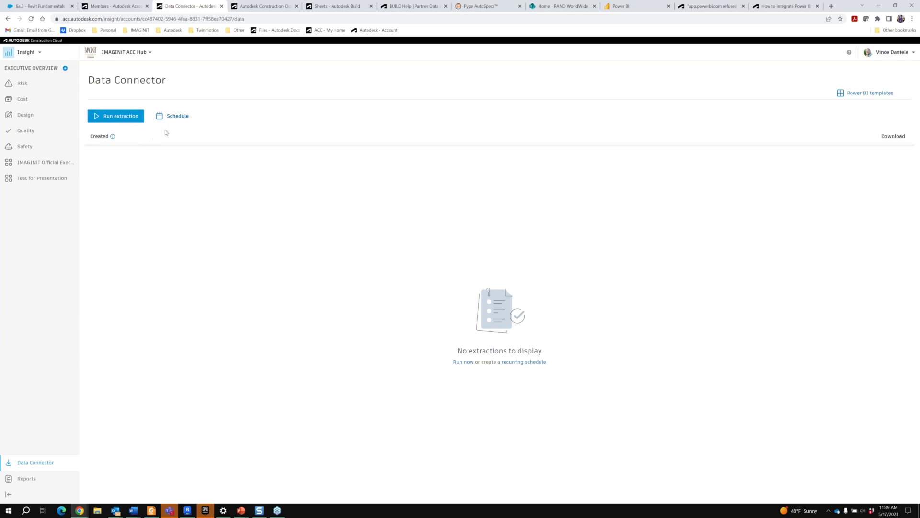
- Try a Daily recurring schedule for the Data Connector extraction and cancel it without scheduling
click(177, 117)
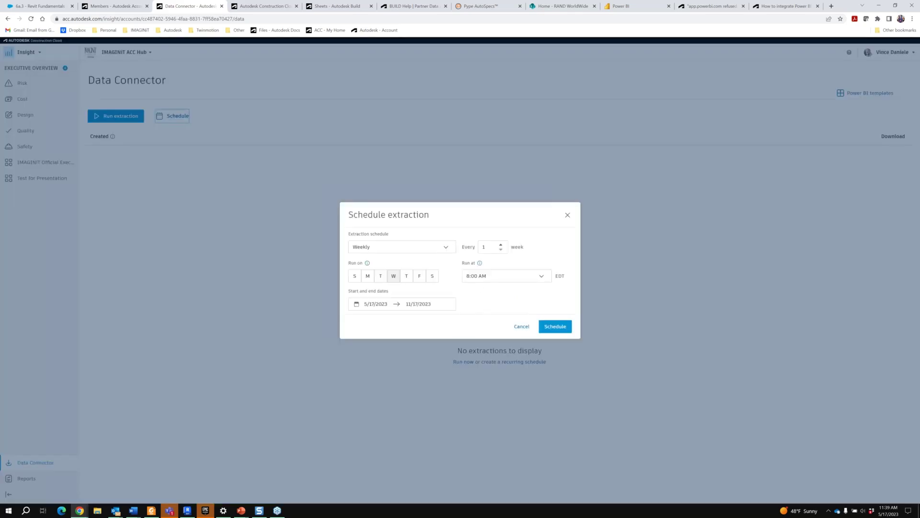
click(396, 248)
click(380, 266)
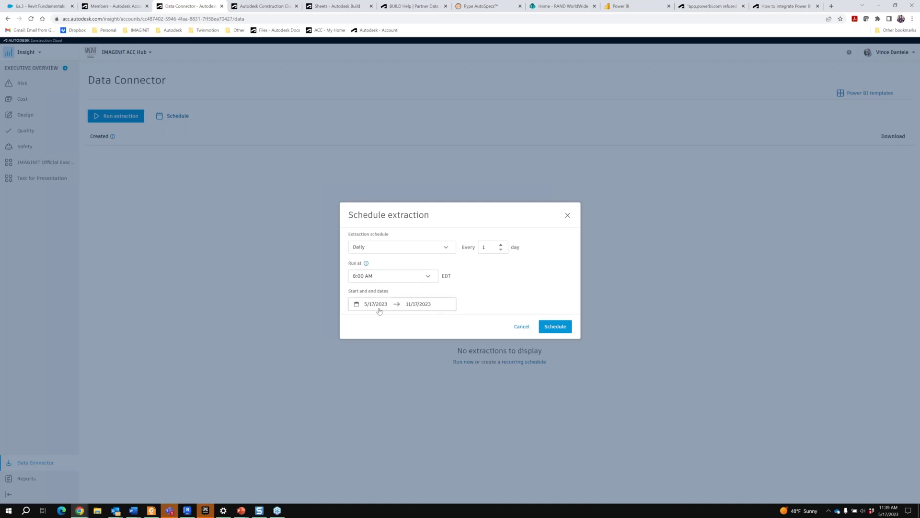
click(523, 327)
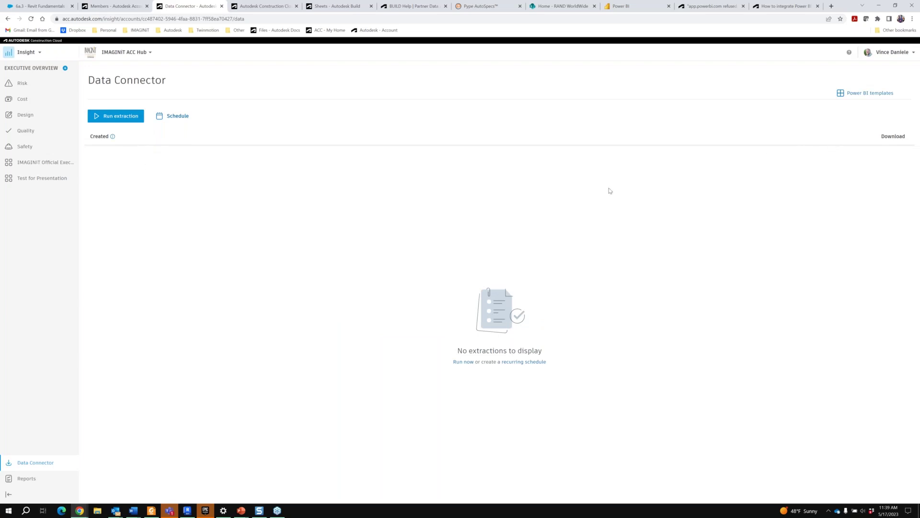
- Launch Power BI Desktop and dismiss its startup screen to reach a blank report
click(26, 510)
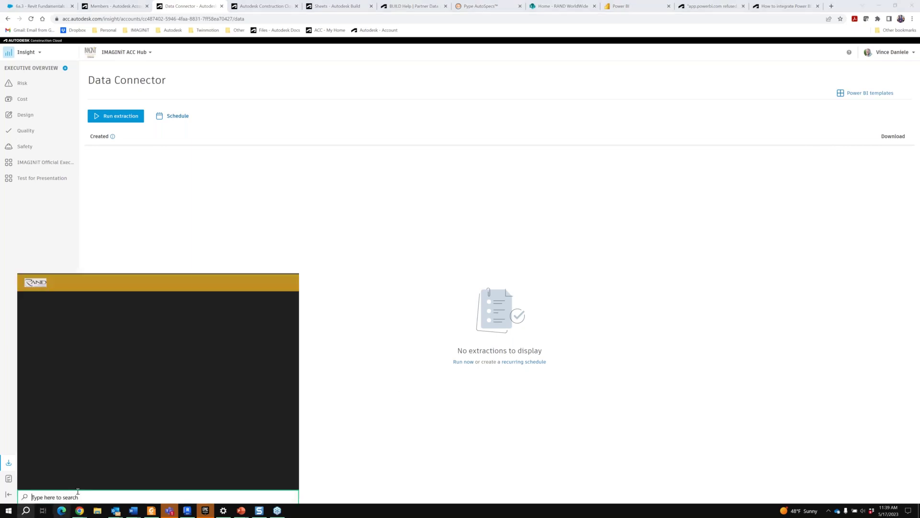
text(power)
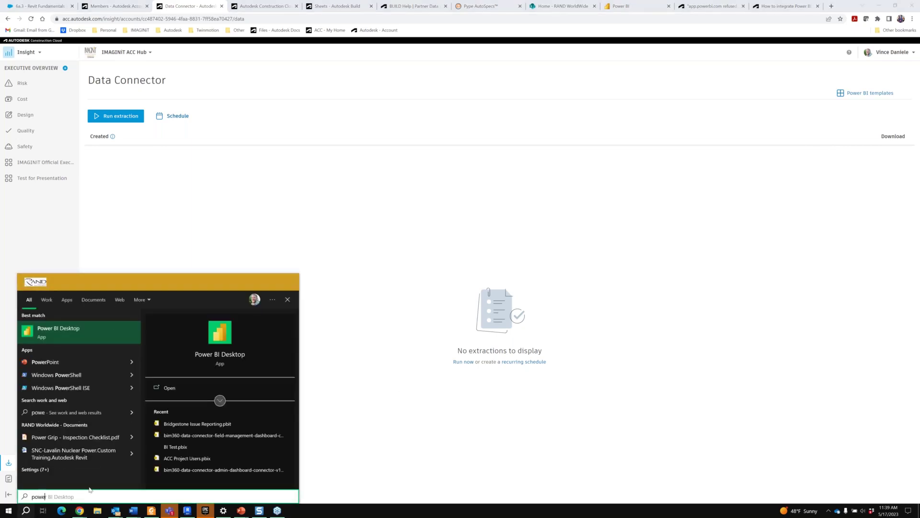
click(41, 337)
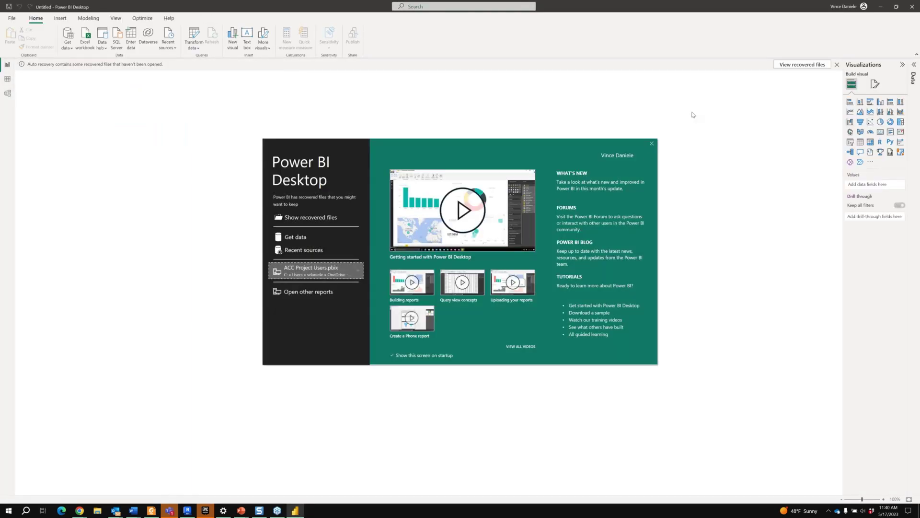
click(653, 144)
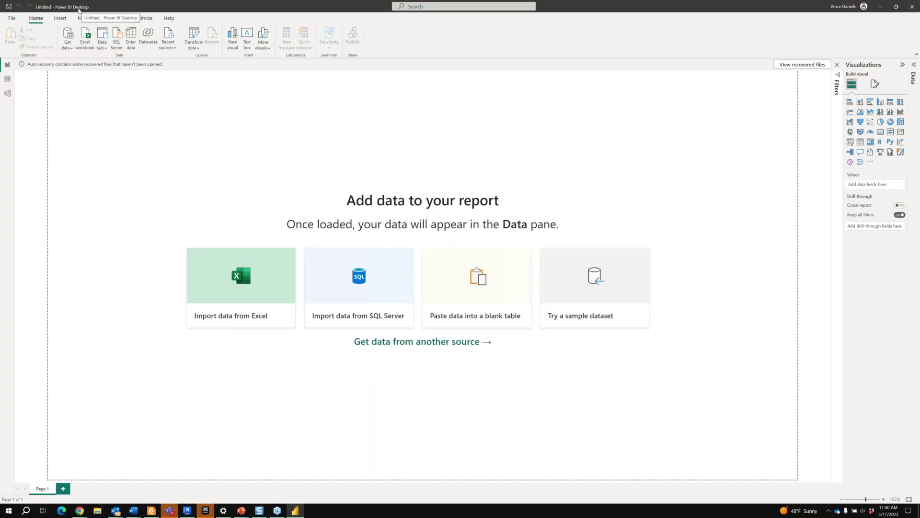
- Connect the blank report to the Autodesk Construction Cloud (Beta) data source for the US region
click(71, 47)
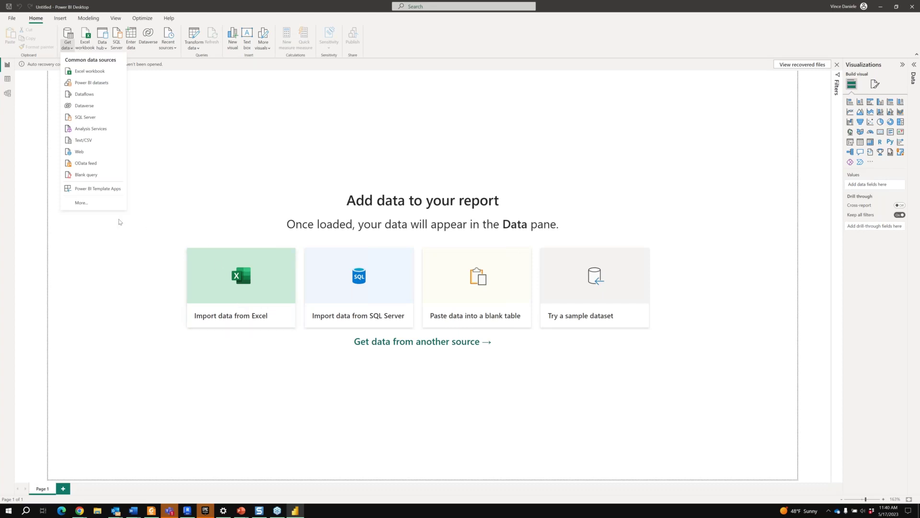
click(83, 203)
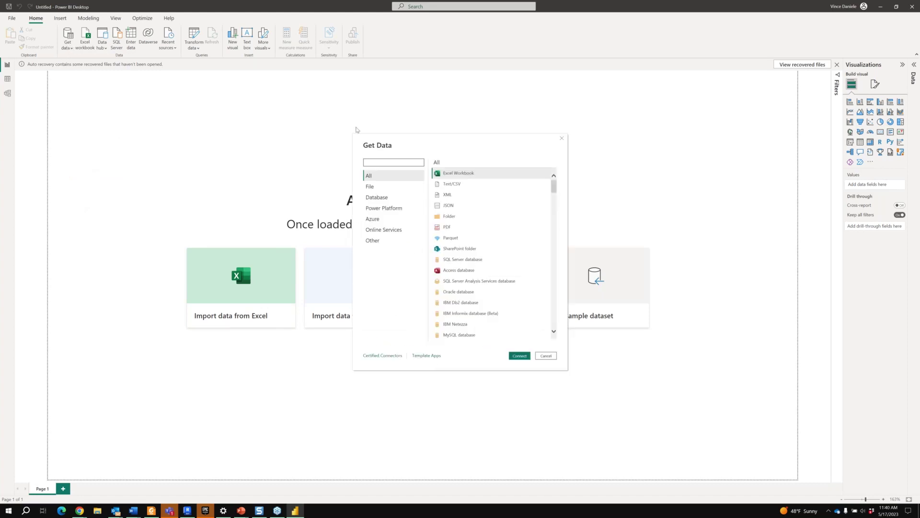
drag(553, 182, 557, 257)
click(483, 246)
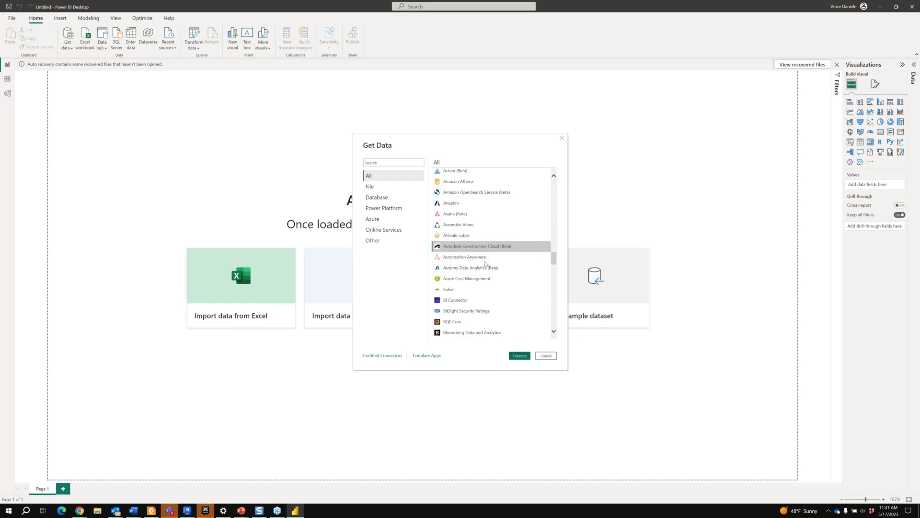
click(522, 355)
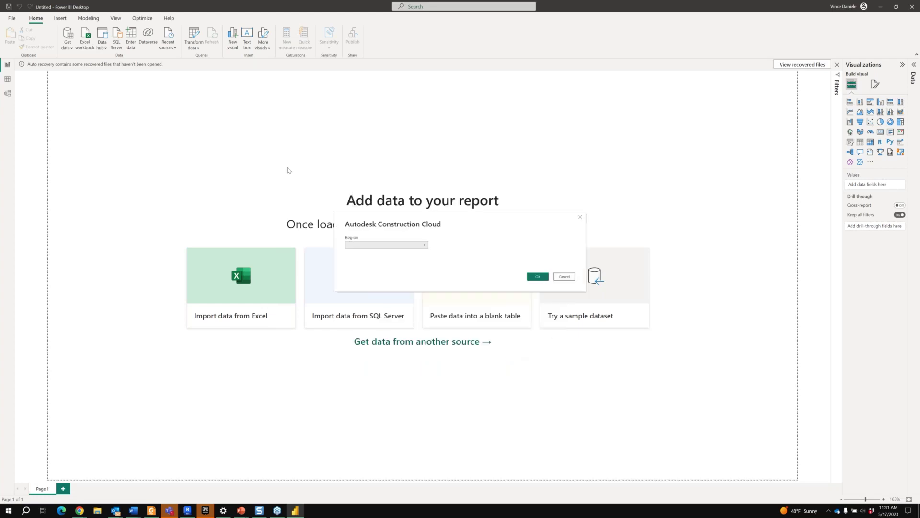
click(387, 245)
click(384, 252)
click(546, 278)
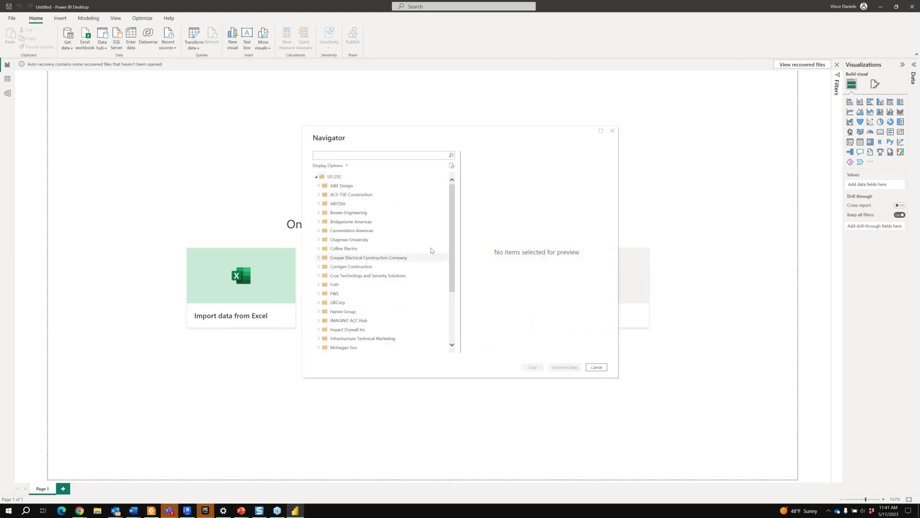
- Expand the IMAGINiT ACC Hub in the Navigator and browse its admin, assets, checklists, cost, daily logs and forms tables
scroll(371, 261, down, 2)
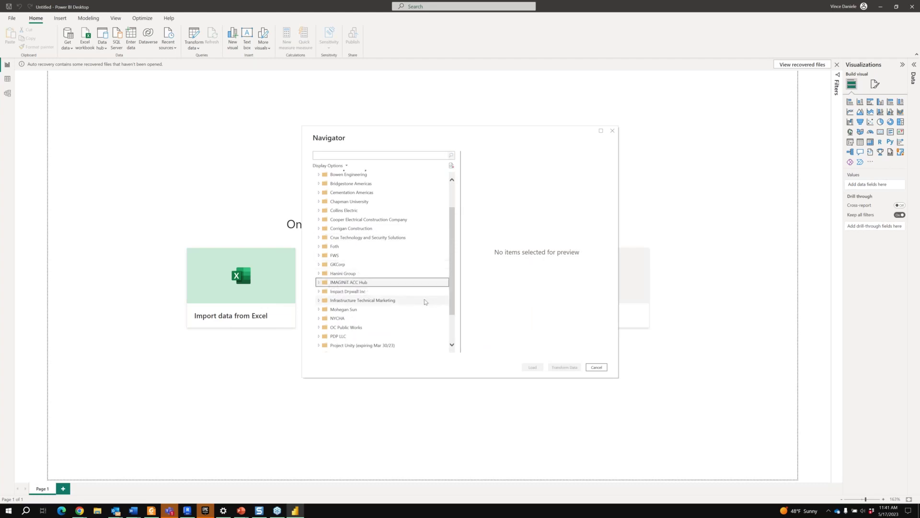
click(320, 283)
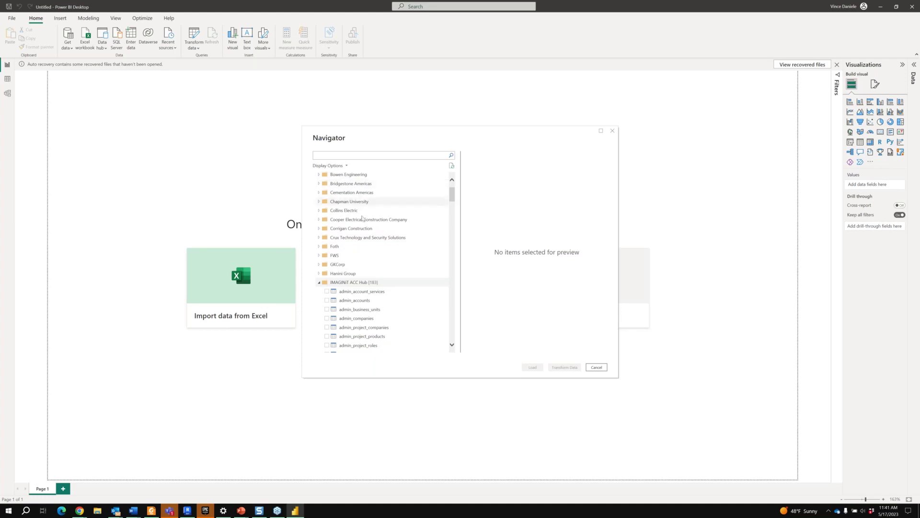
drag(451, 195, 453, 208)
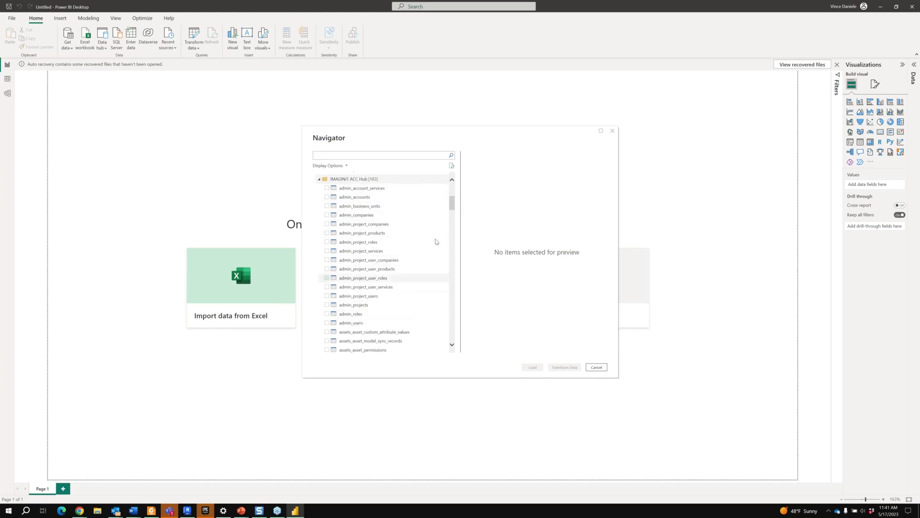
drag(455, 206, 455, 224)
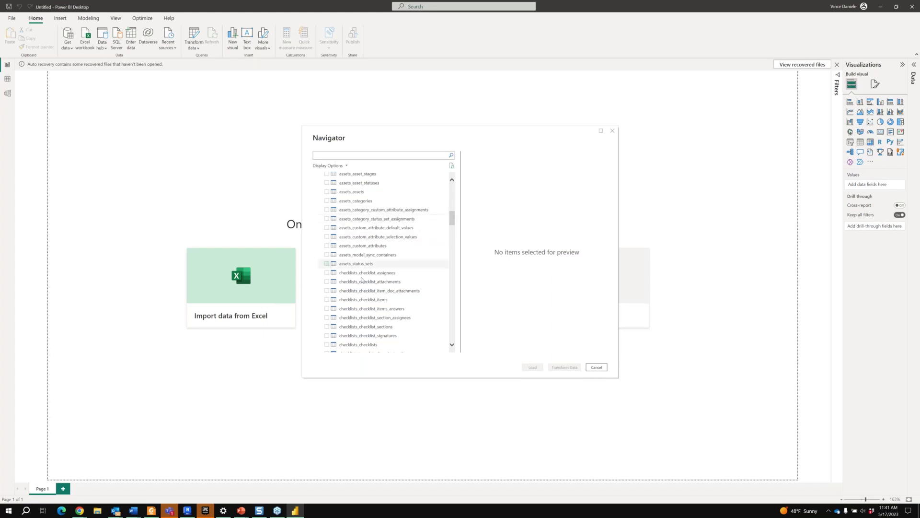
drag(450, 221, 455, 239)
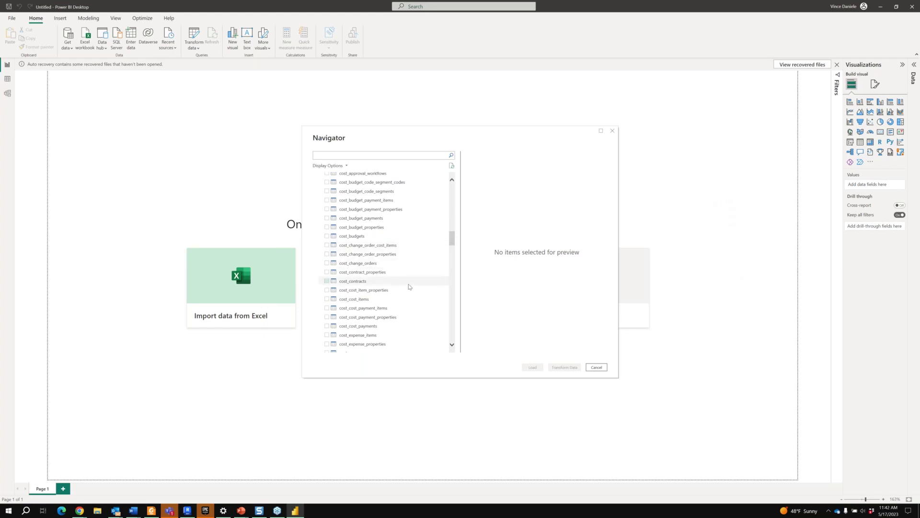
drag(452, 243, 454, 252)
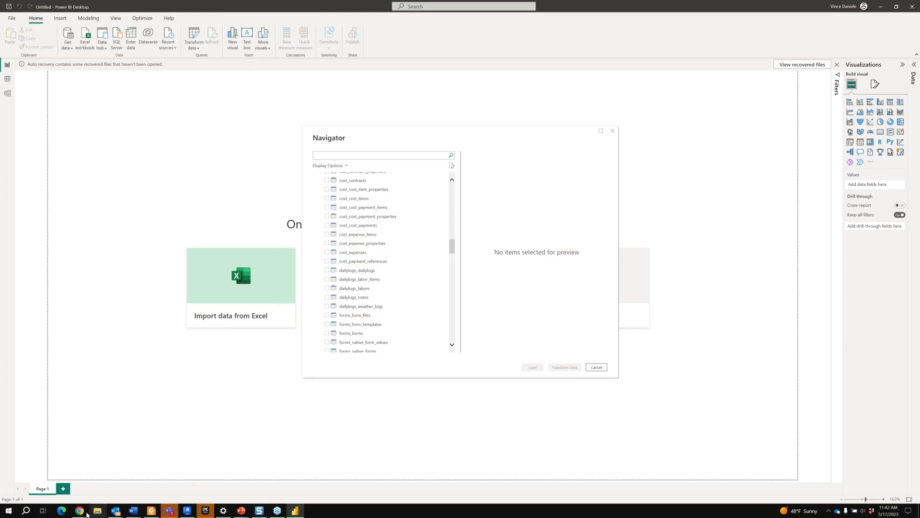
- Switch to the Data Connector page in Chrome and open its Power BI template gallery
mouse_move(82, 513)
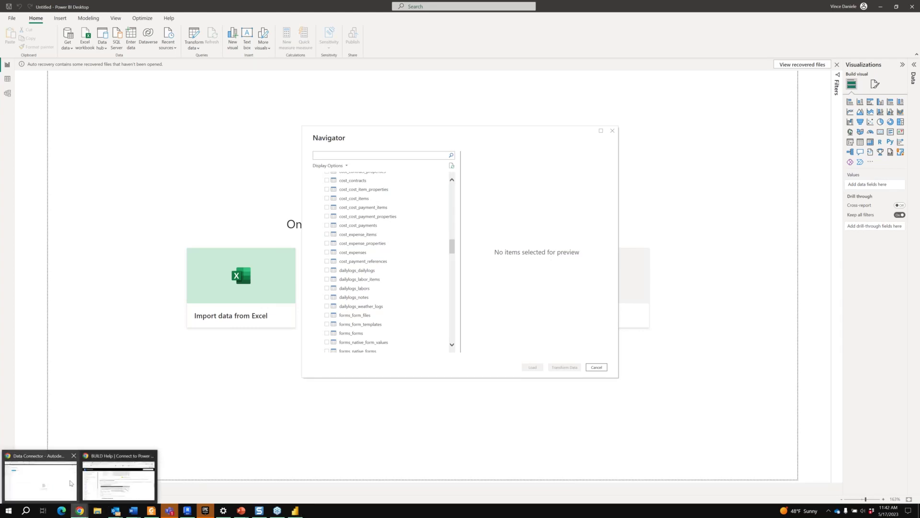
click(41, 480)
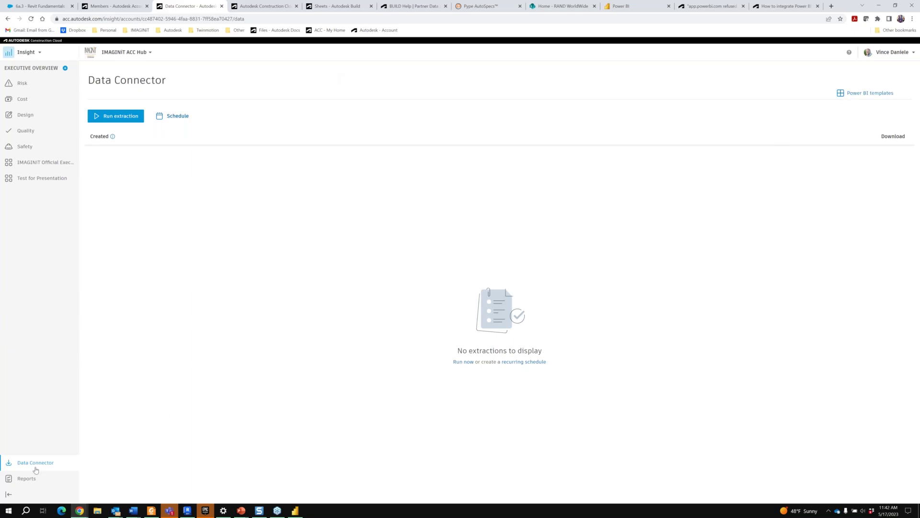
click(855, 95)
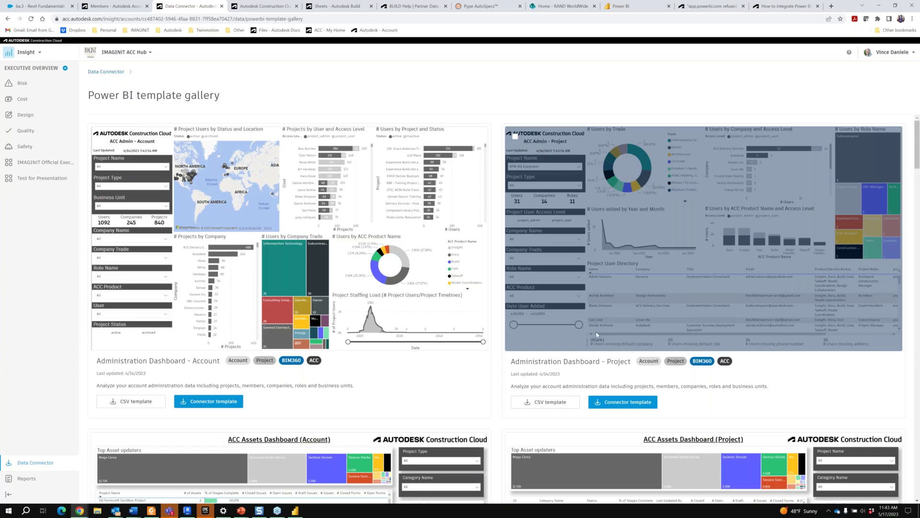
- Examine the gallery's account and project dashboard templates for administration, assets, cost, docs, field management, forms and IQ
scroll(596, 334, down, 2)
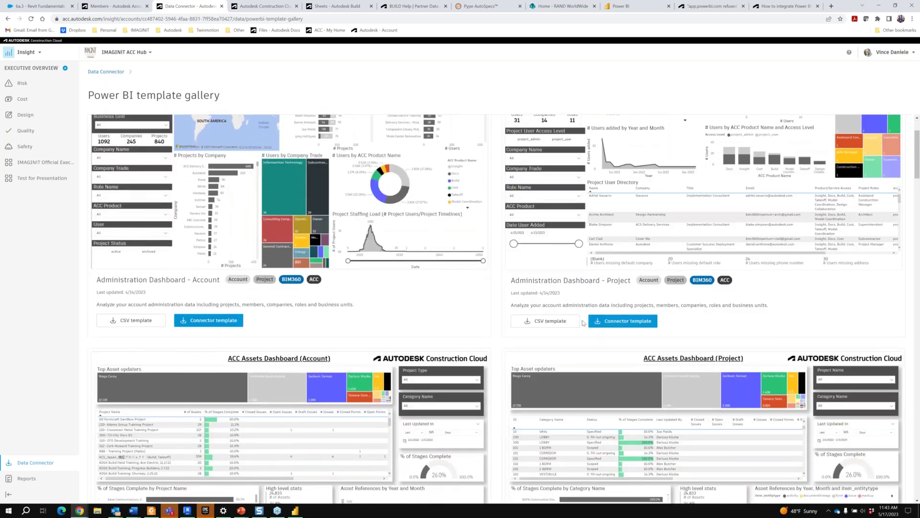
scroll(583, 323, down, 7)
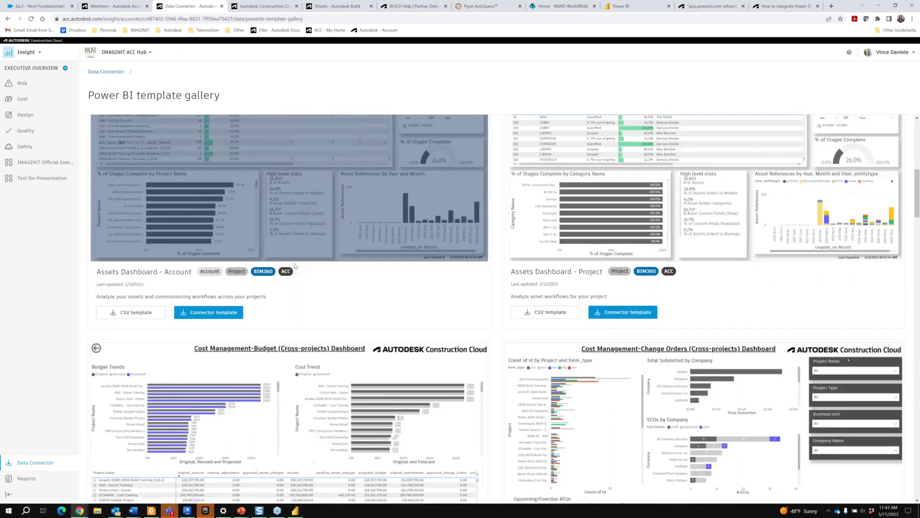
scroll(295, 266, down, 4)
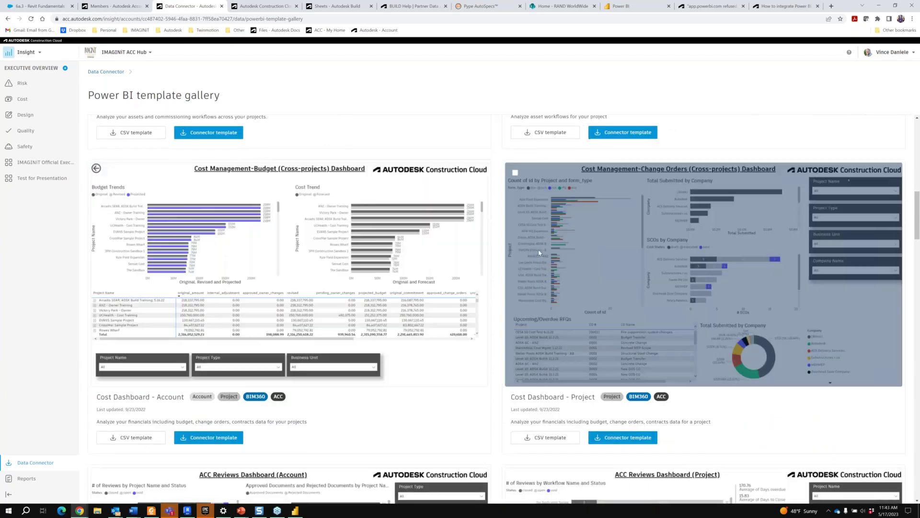
scroll(277, 303, down, 4)
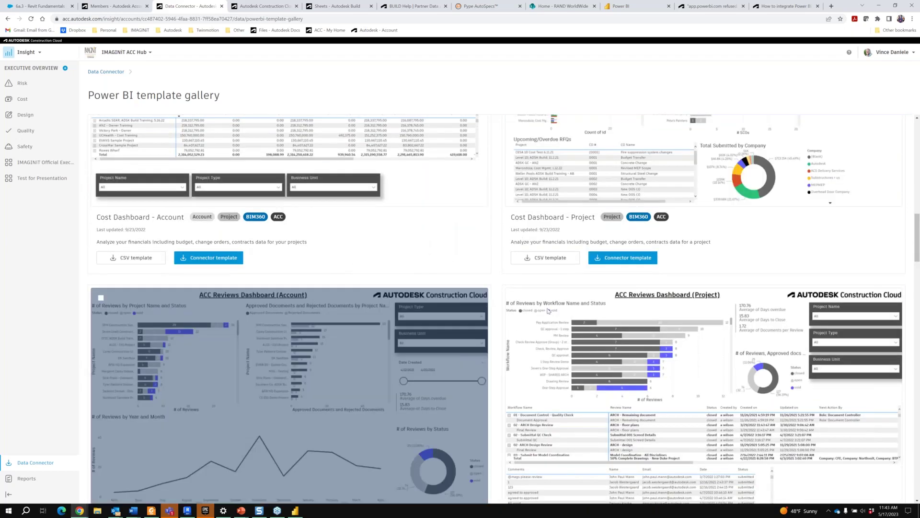
scroll(500, 305, down, 5)
scroll(501, 305, down, 3)
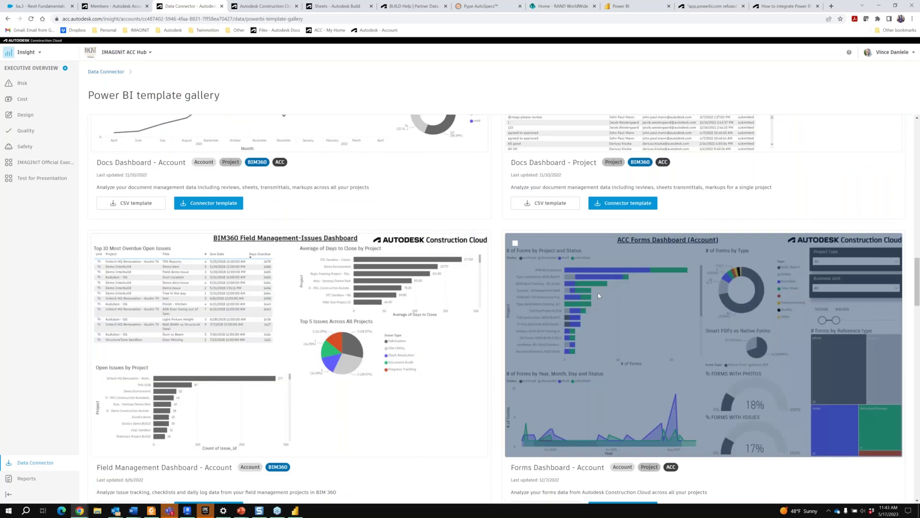
scroll(598, 295, down, 3)
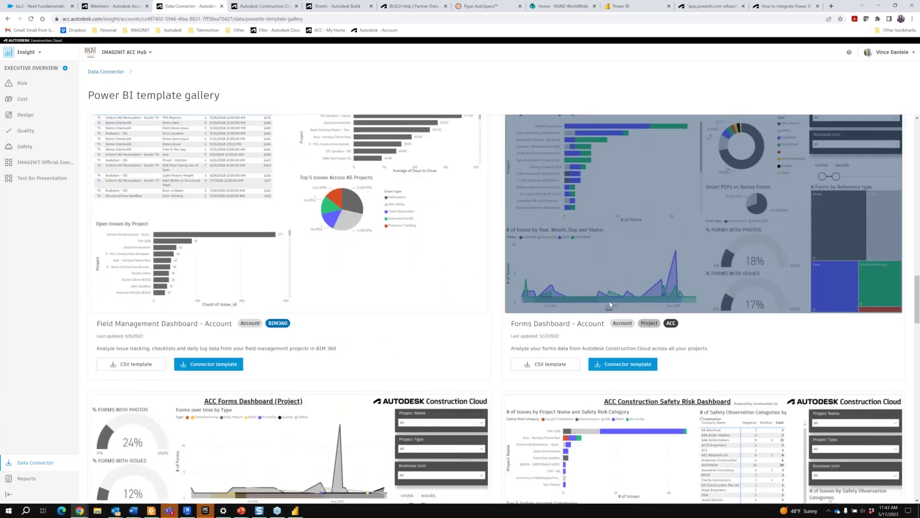
scroll(609, 310, up, 1)
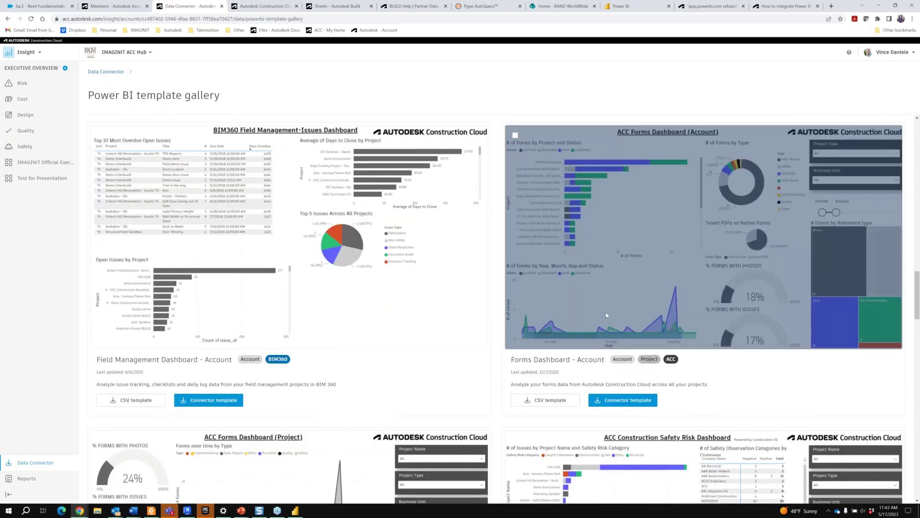
scroll(607, 311, up, 2)
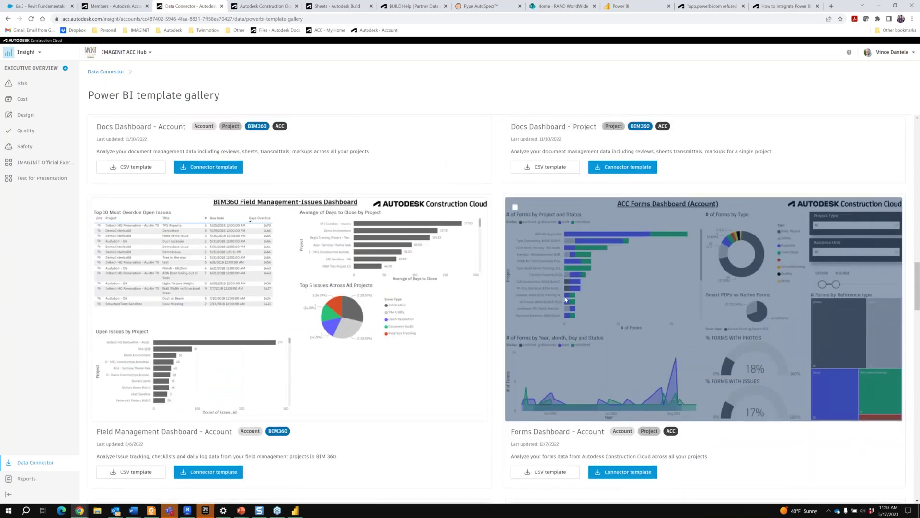
scroll(552, 298, down, 7)
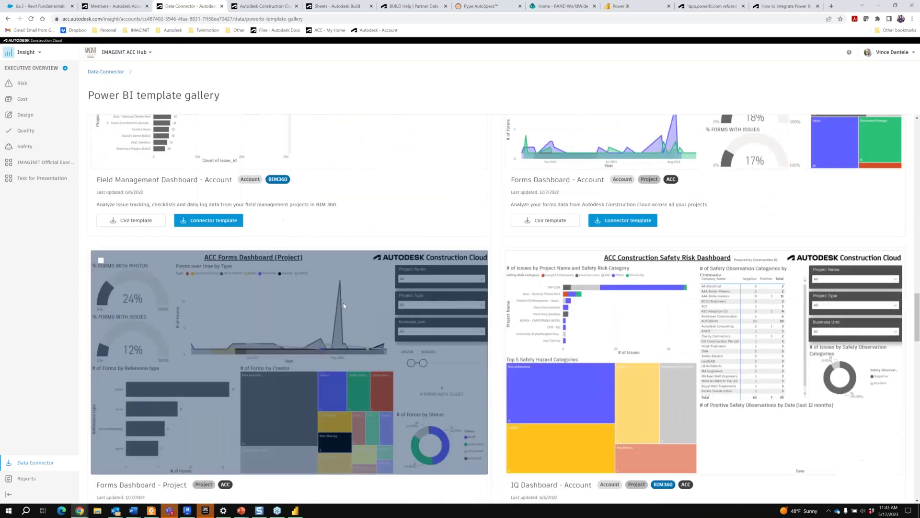
scroll(343, 305, down, 1)
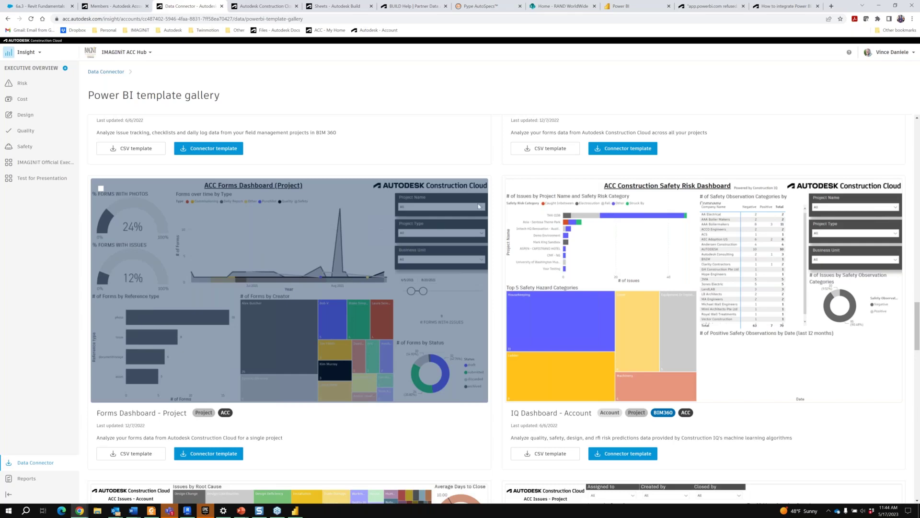
- View the ACC Project Users dataset settings in the Power BI service, and return to the Navigator in Power BI Desktop
click(655, 5)
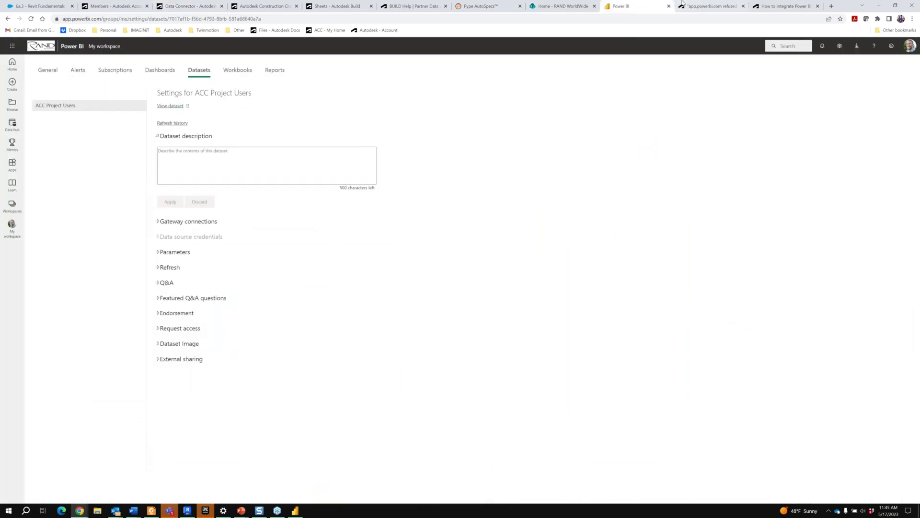
click(295, 512)
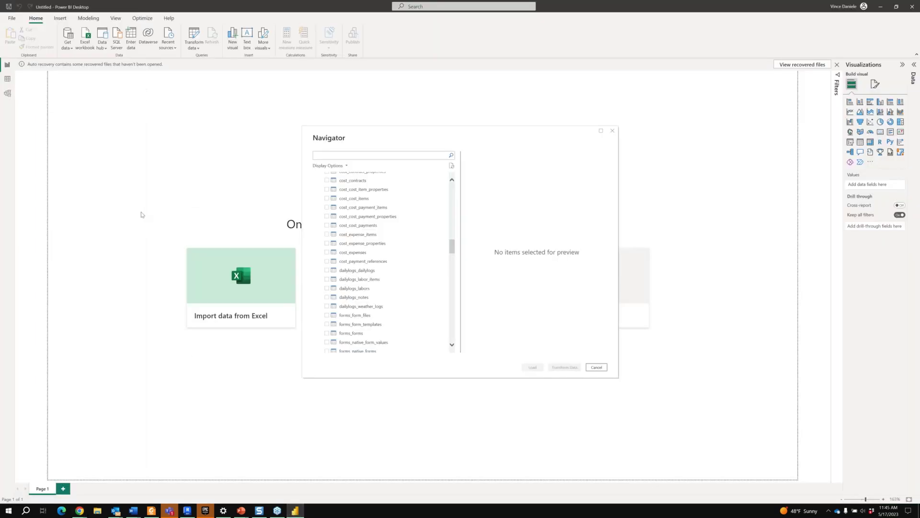